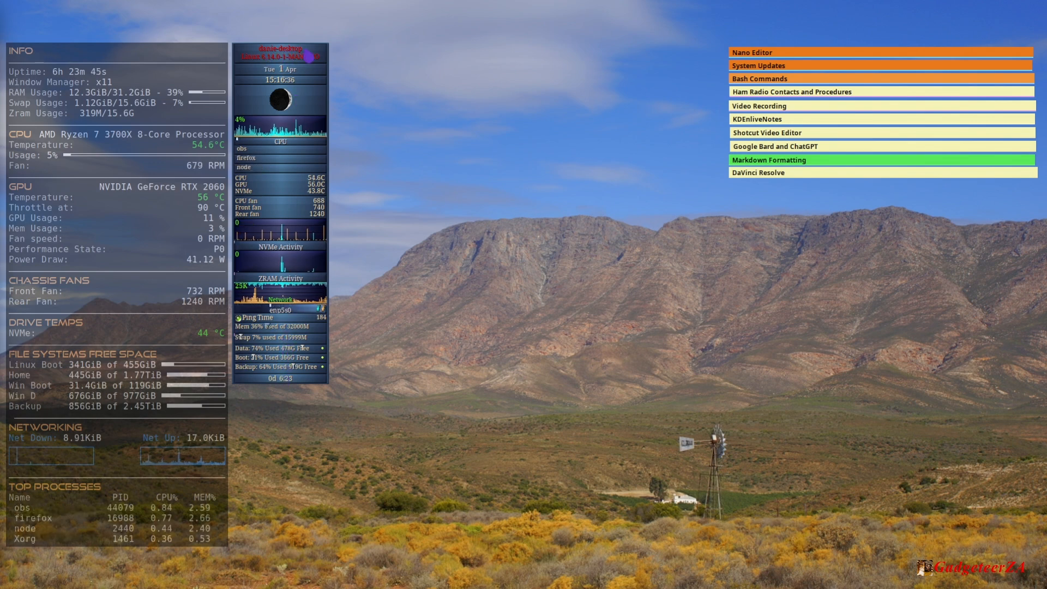
# Open the GKrellM configuration from the desktop monitor and display its list of available themes
pyautogui.rightClick(289, 52)
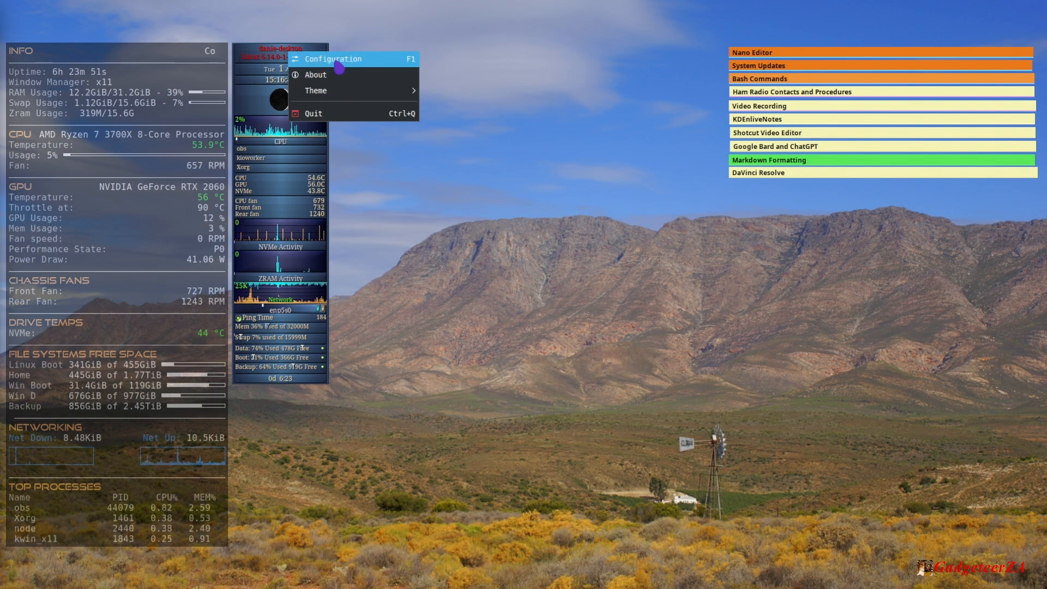
pyautogui.moveTo(325, 96)
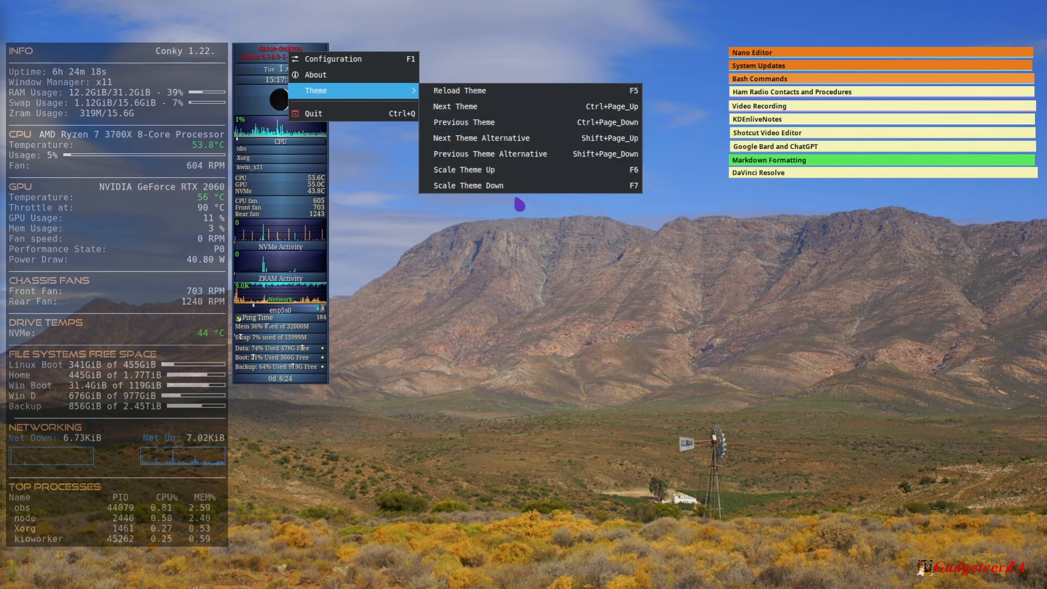
pyautogui.click(347, 59)
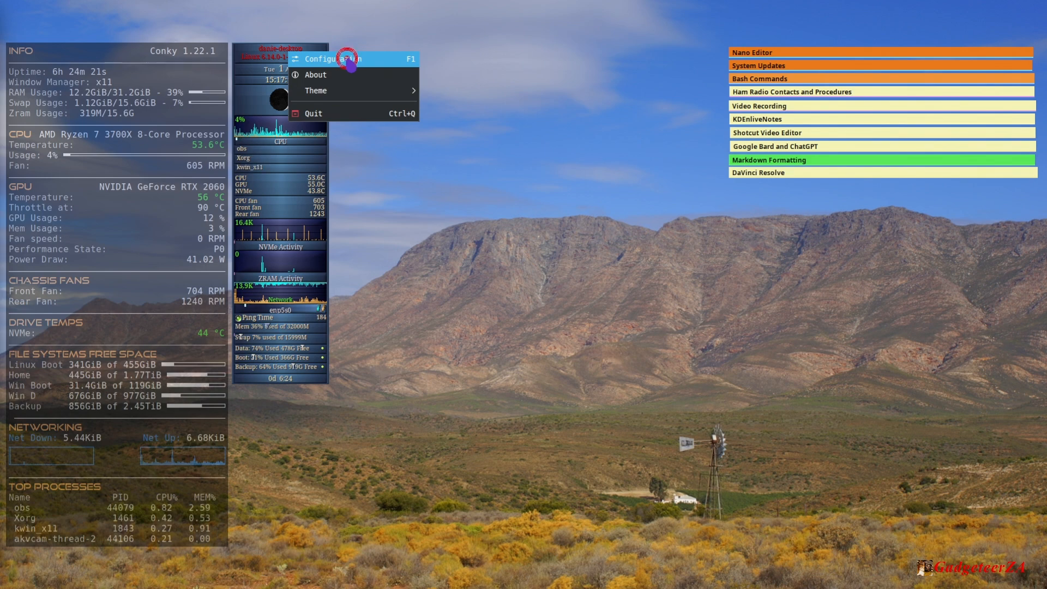
pyautogui.moveTo(466, 176); pyautogui.dragTo(484, 161)
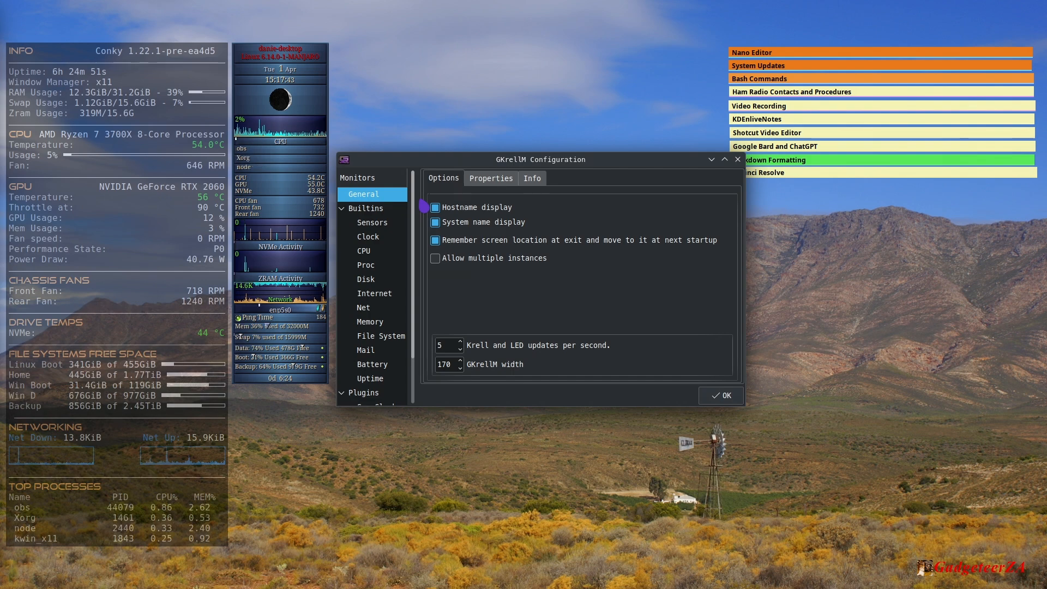
pyautogui.scroll(-1, 392, 232)
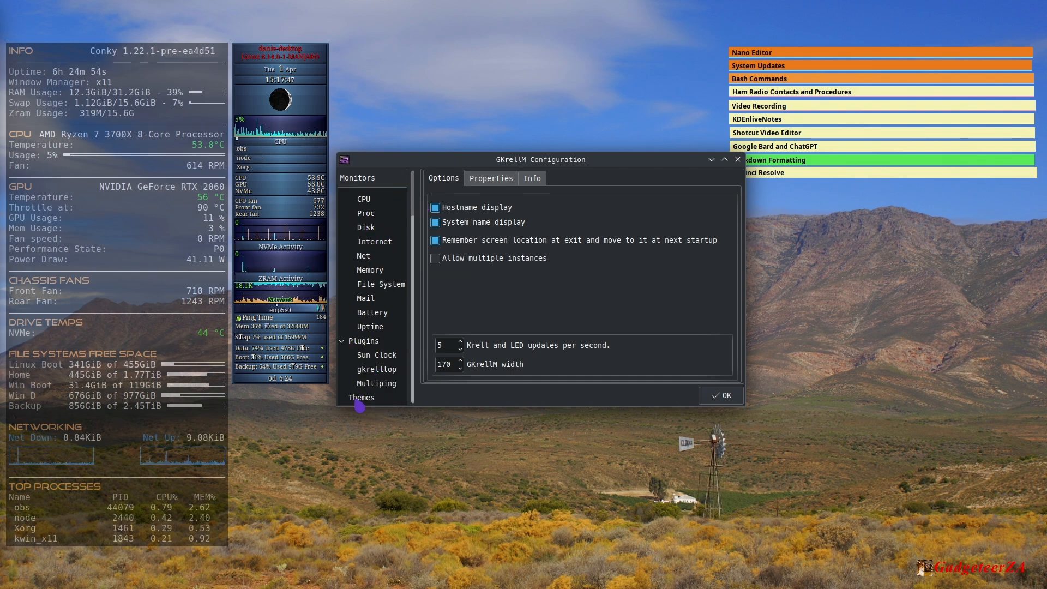
pyautogui.click(357, 399)
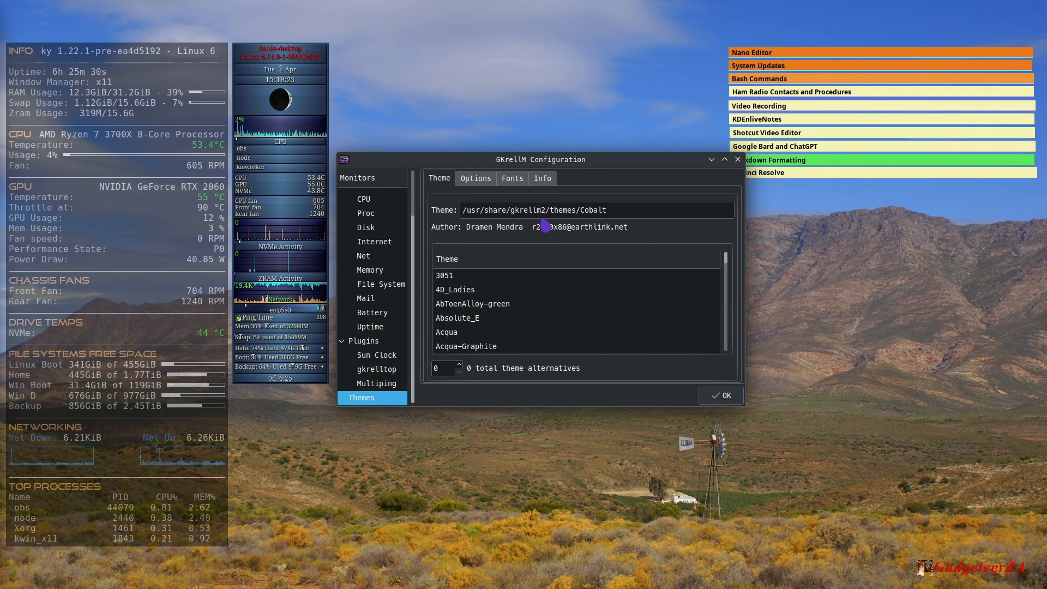
pyautogui.scroll(-2, 480, 295)
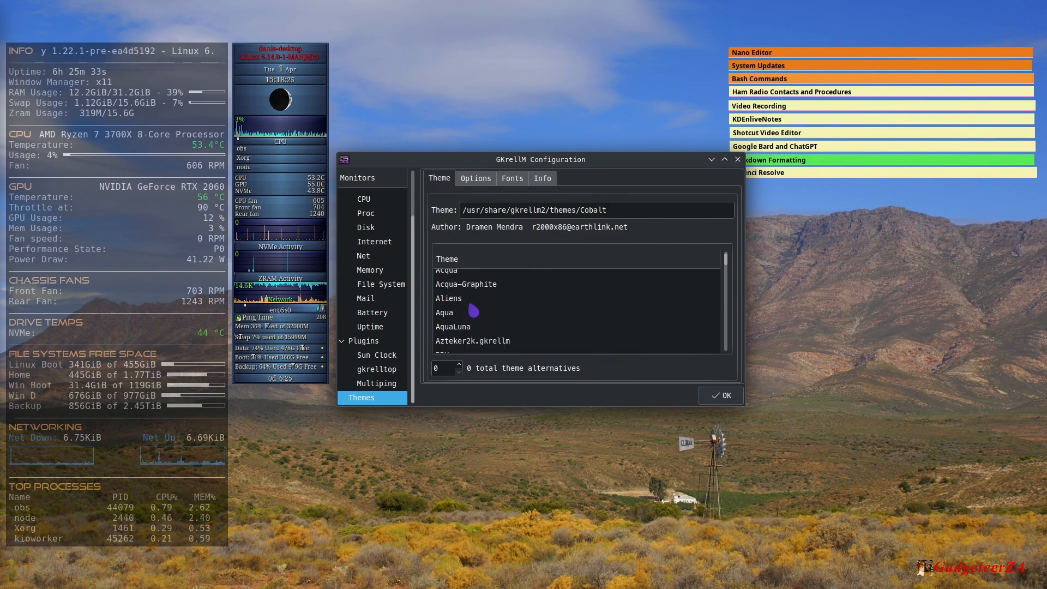
pyautogui.scroll(2, 489, 311)
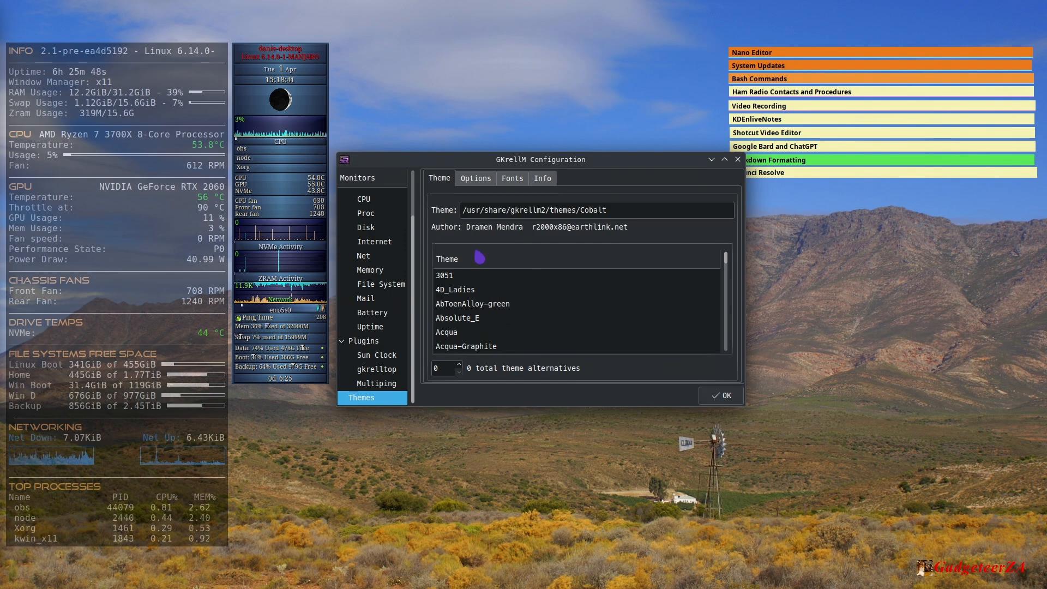
# Preview the themes 3051, 4D_Ladies, AbToenAlloy-green, Absolute_E, Acqua and Acqua-Graphite one after another on the monitor
pyautogui.click(467, 277)
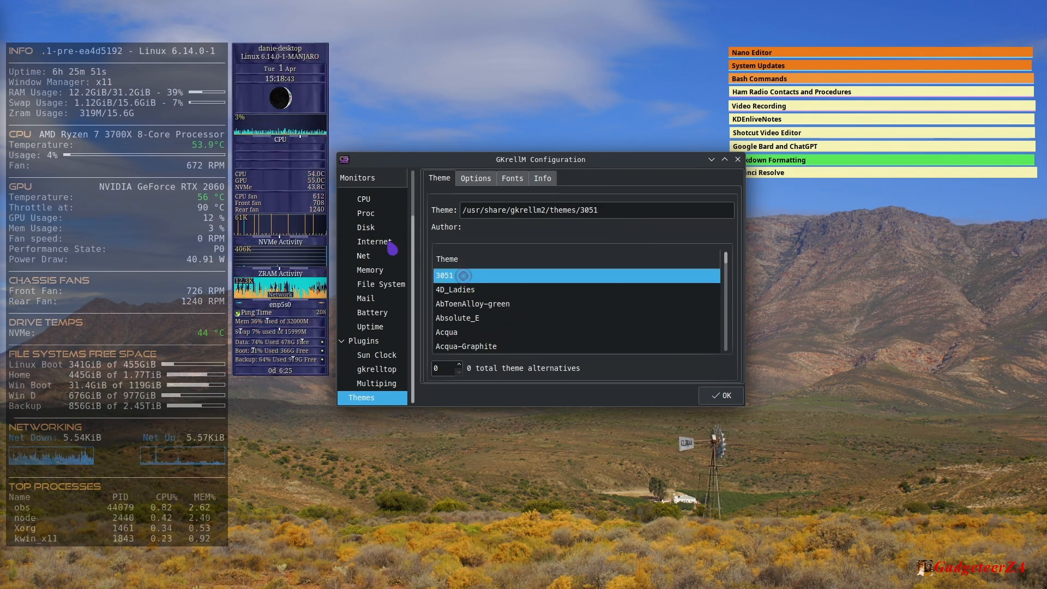
pyautogui.click(457, 289)
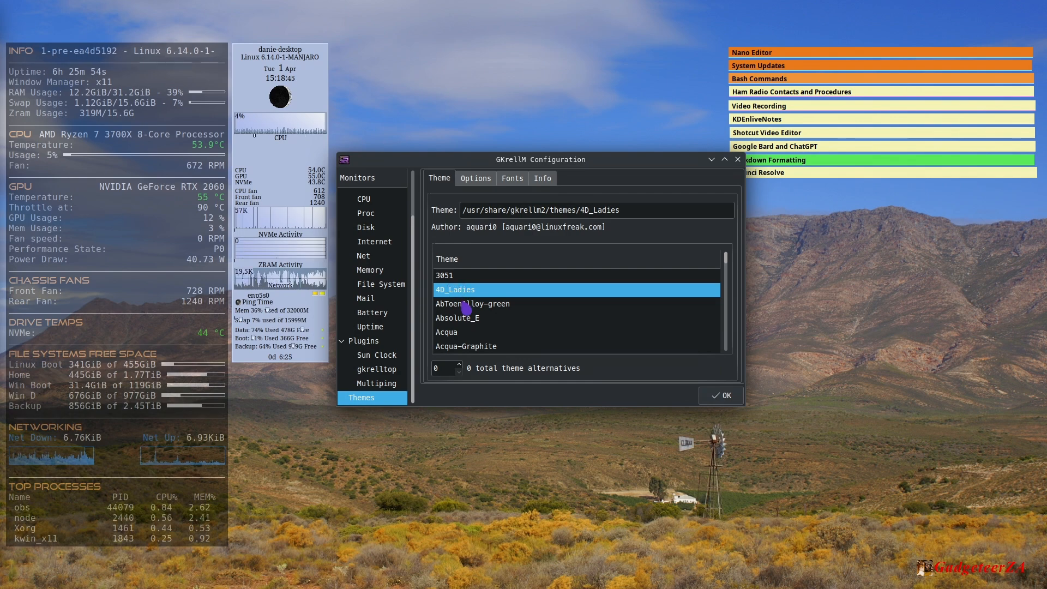
pyautogui.click(463, 304)
pyautogui.click(463, 318)
pyautogui.click(463, 333)
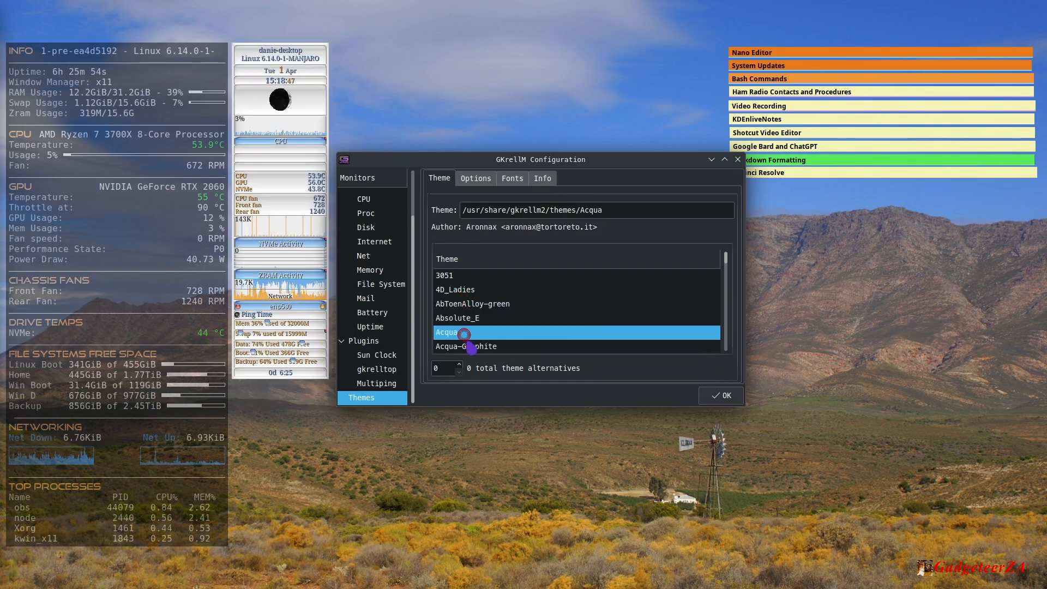
pyautogui.click(464, 346)
# Preview the themes Aliens, Aqua, AquaLuna, Azteker2k.gkrellm and BBX_mercury in turn
pyautogui.scroll(-2, 463, 303)
pyautogui.click(457, 281)
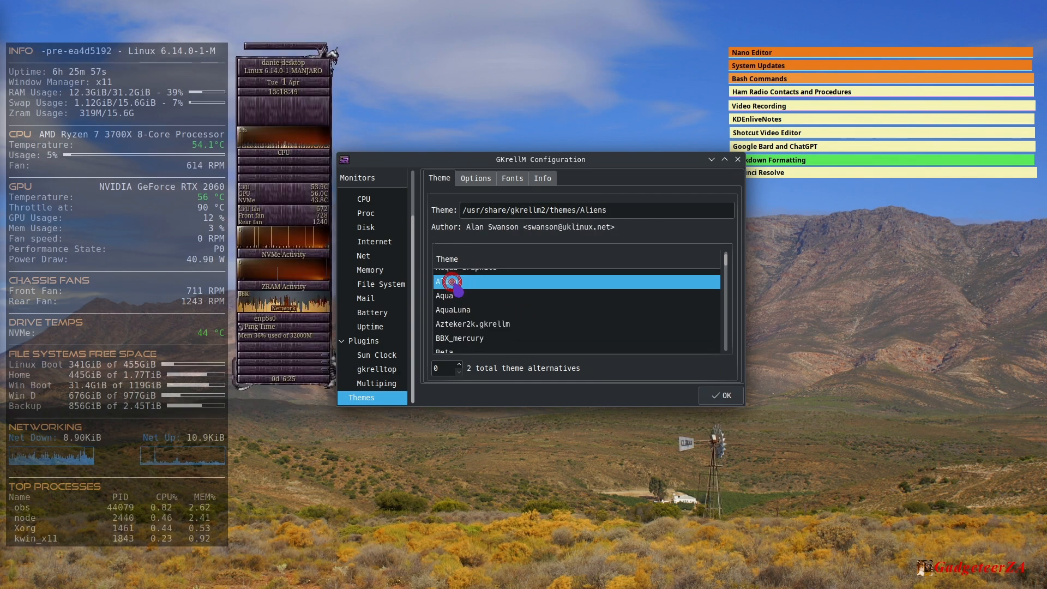
pyautogui.click(468, 297)
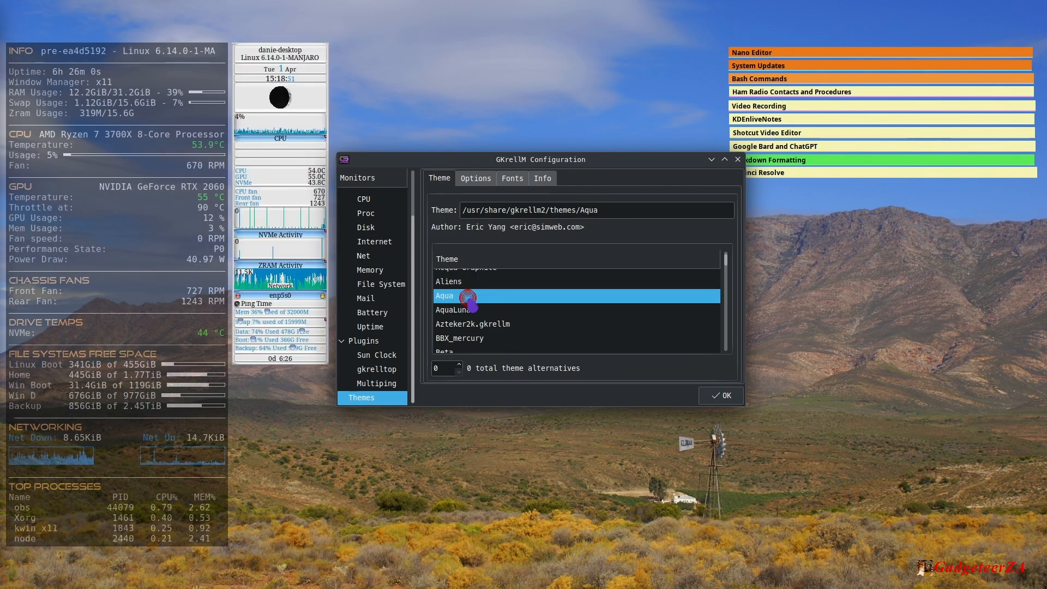
pyautogui.click(470, 309)
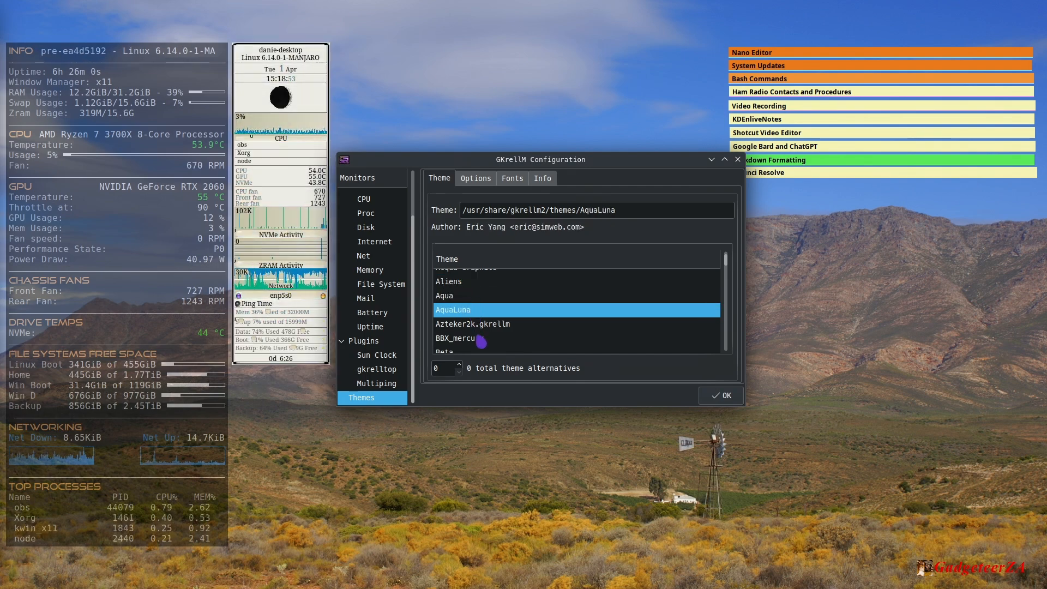
pyautogui.click(475, 324)
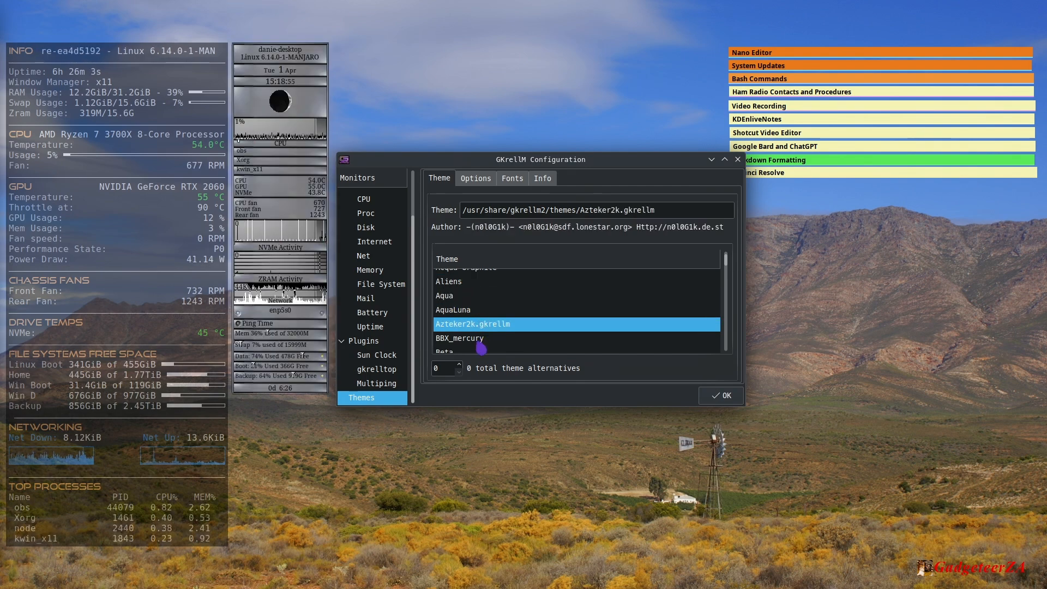
pyautogui.click(480, 341)
# Preview the themes Beta, Birth, BloeSteel, BloeStolen, BlueCyrus and BlueMask in list order
pyautogui.scroll(-1, 479, 341)
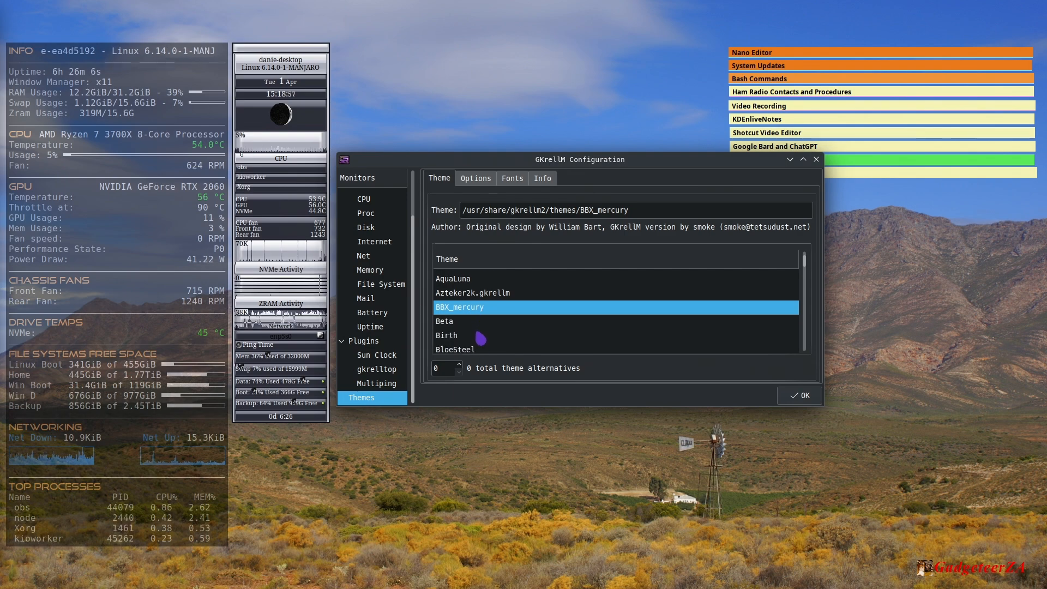
pyautogui.click(476, 321)
pyautogui.click(476, 336)
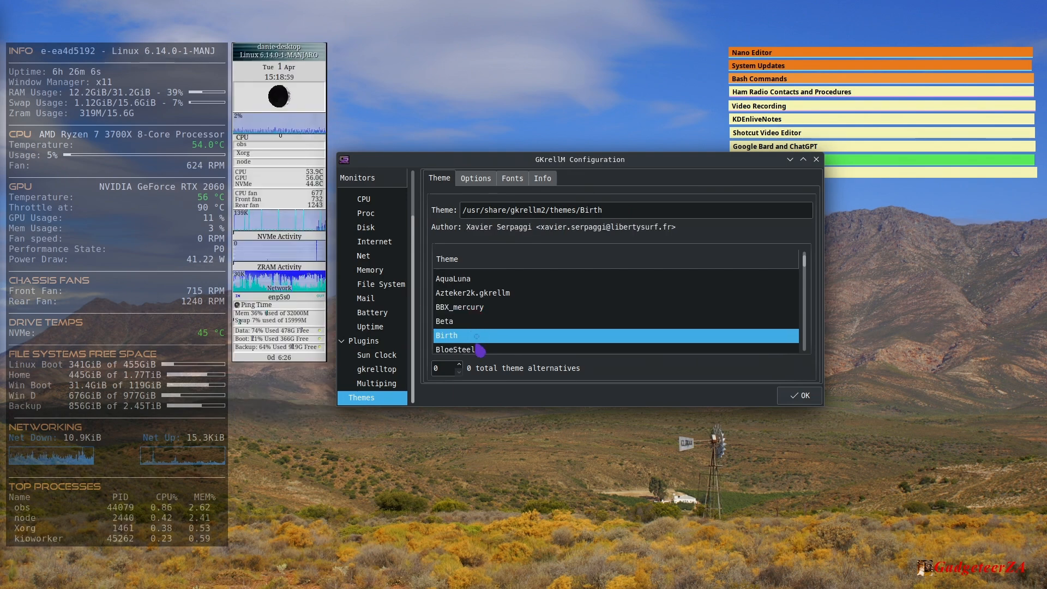
pyautogui.click(479, 349)
pyautogui.scroll(-2, 484, 340)
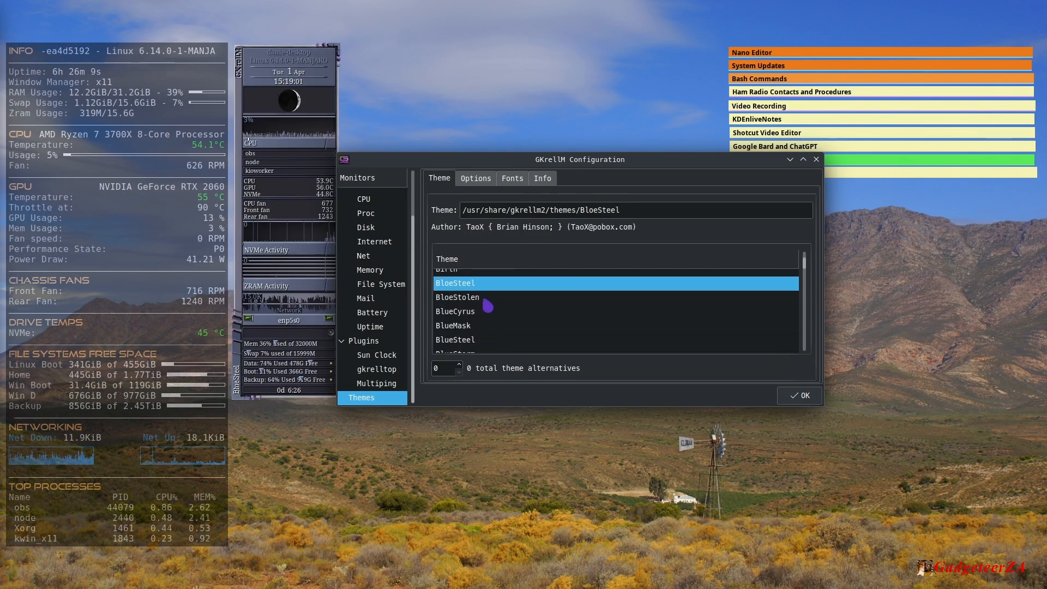
pyautogui.click(486, 299)
pyautogui.click(485, 313)
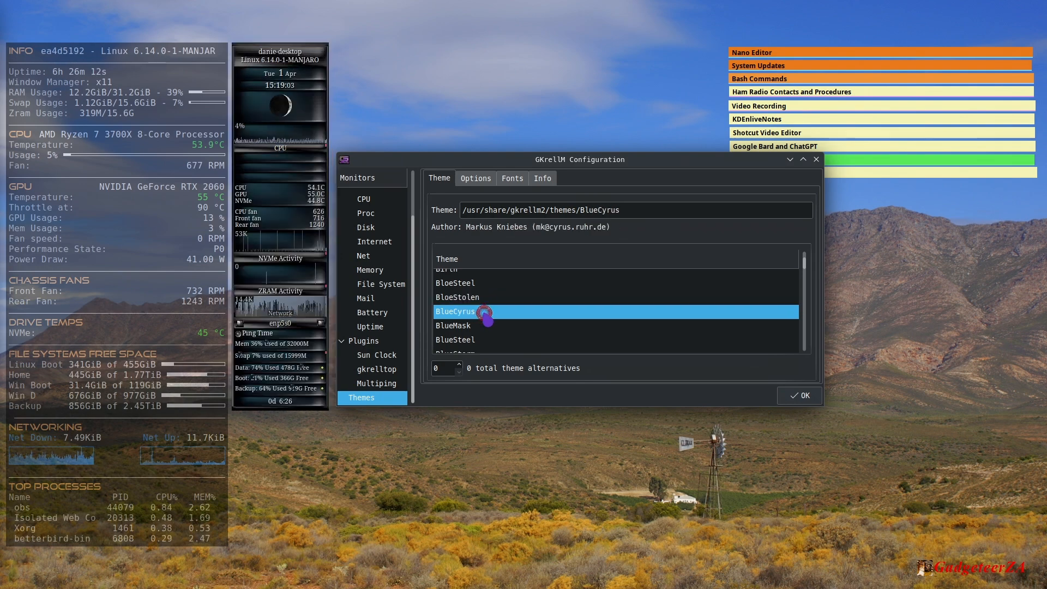
pyautogui.click(485, 326)
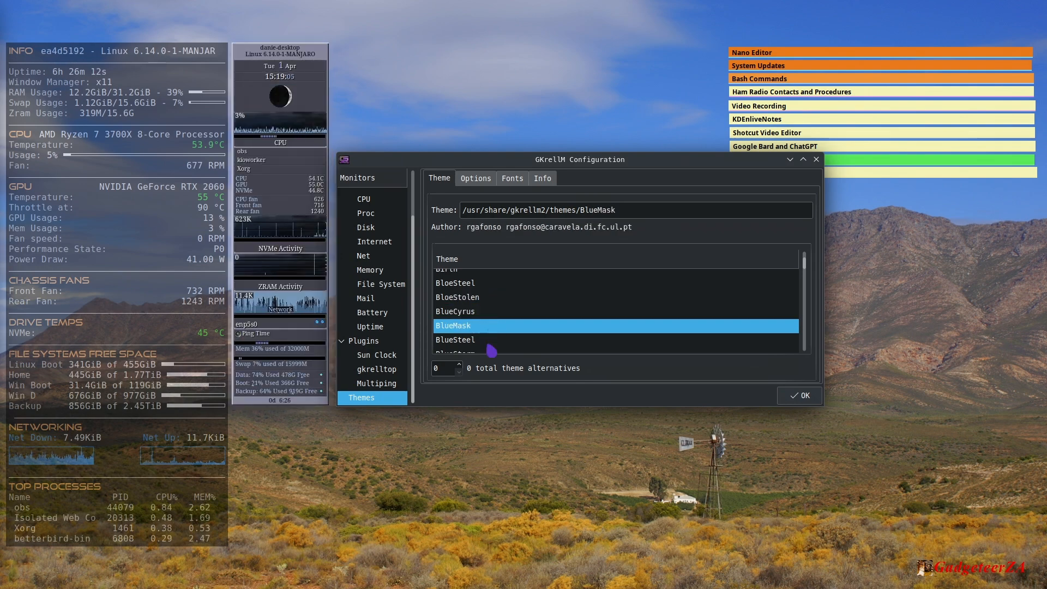
# Try out further themes from BlueSteel to CaiusWM, including BlueStorm, BrushedMetal-gkrellm, BrassAlloy and BrushedMetalNew
pyautogui.click(487, 342)
pyautogui.scroll(-1, 491, 349)
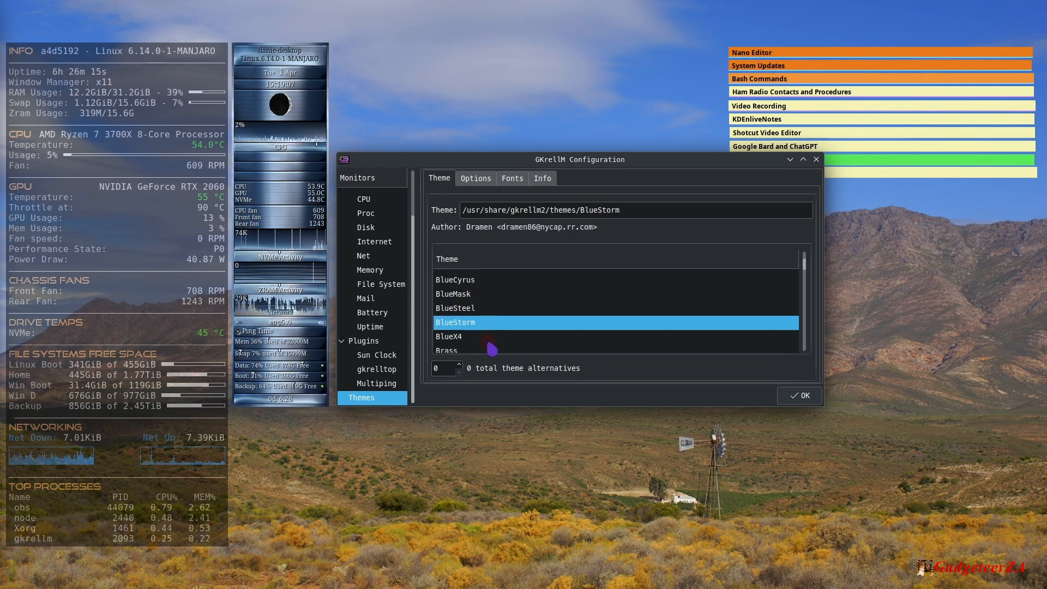
pyautogui.scroll(-1, 492, 349)
pyautogui.click(510, 348)
pyautogui.scroll(-3, 515, 338)
pyautogui.click(518, 316)
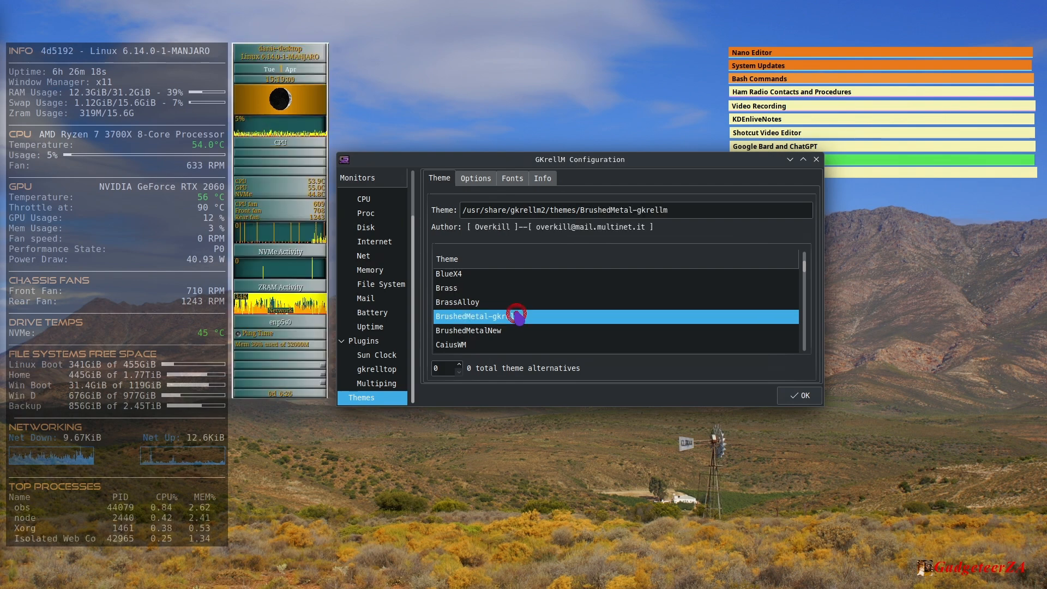
pyautogui.click(509, 301)
pyautogui.click(507, 332)
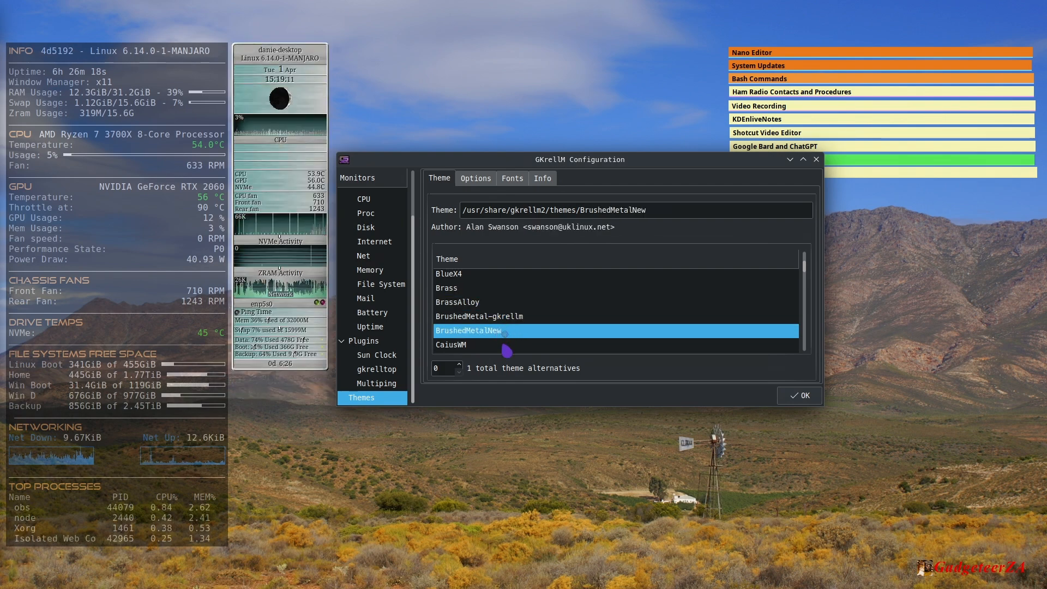
pyautogui.click(509, 343)
# Preview the themes Cheese, ClockworkCobalt, Cobalt and CoplandOS in turn
pyautogui.scroll(-4, 517, 322)
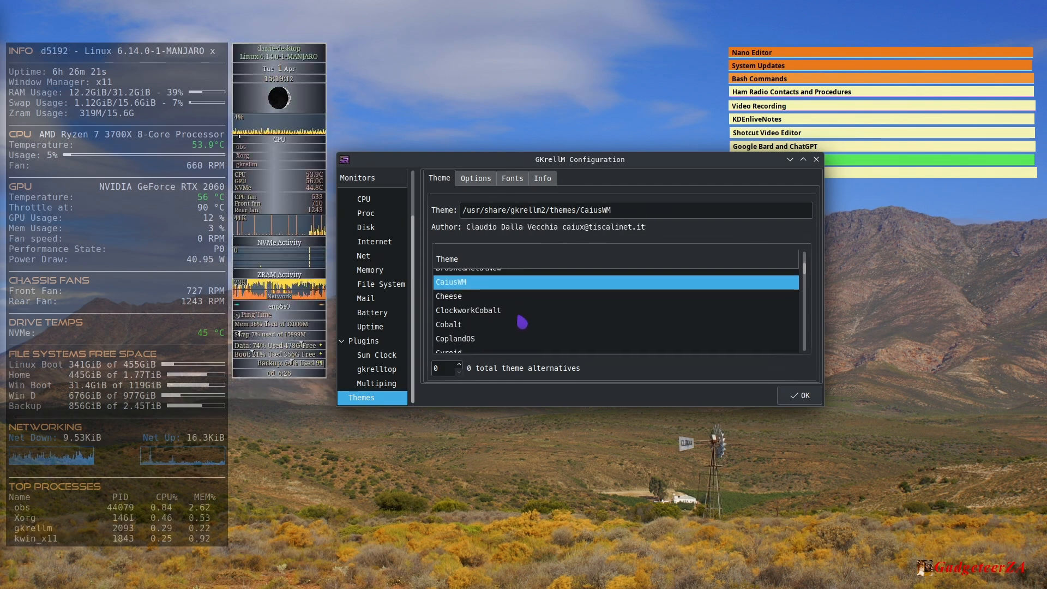
pyautogui.click(491, 299)
pyautogui.click(487, 312)
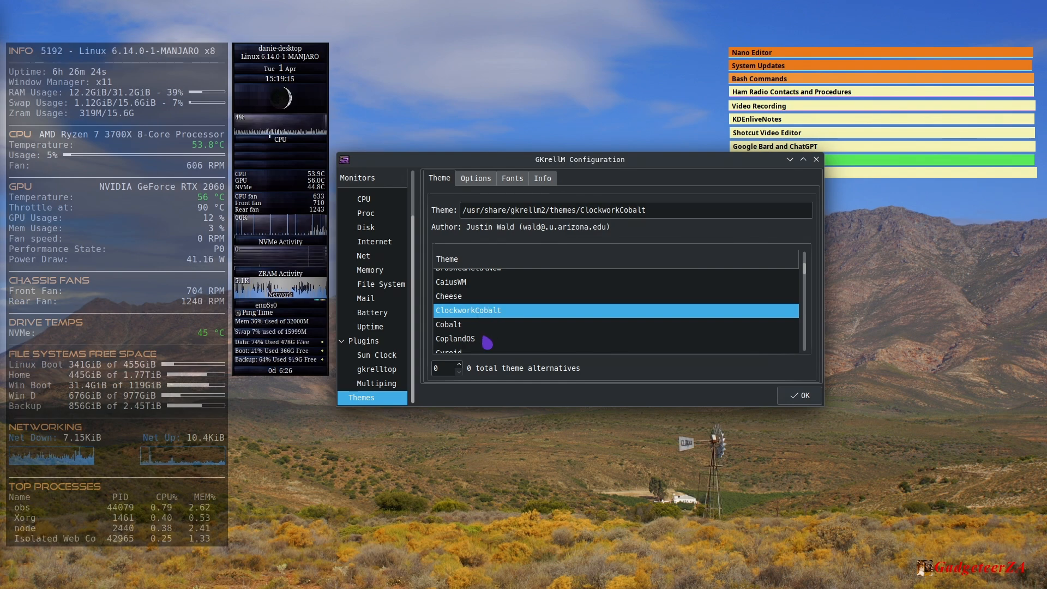
pyautogui.click(482, 327)
pyautogui.click(488, 338)
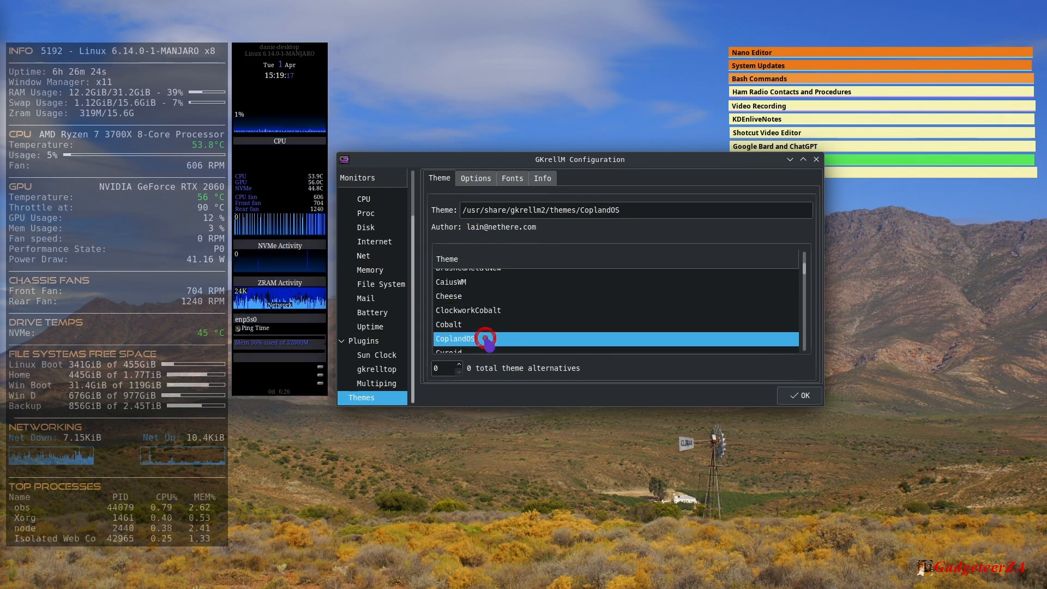
# Preview themes near the end of the list: trublu, tiny, thinsys and sunset
pyautogui.scroll(-3, 488, 339)
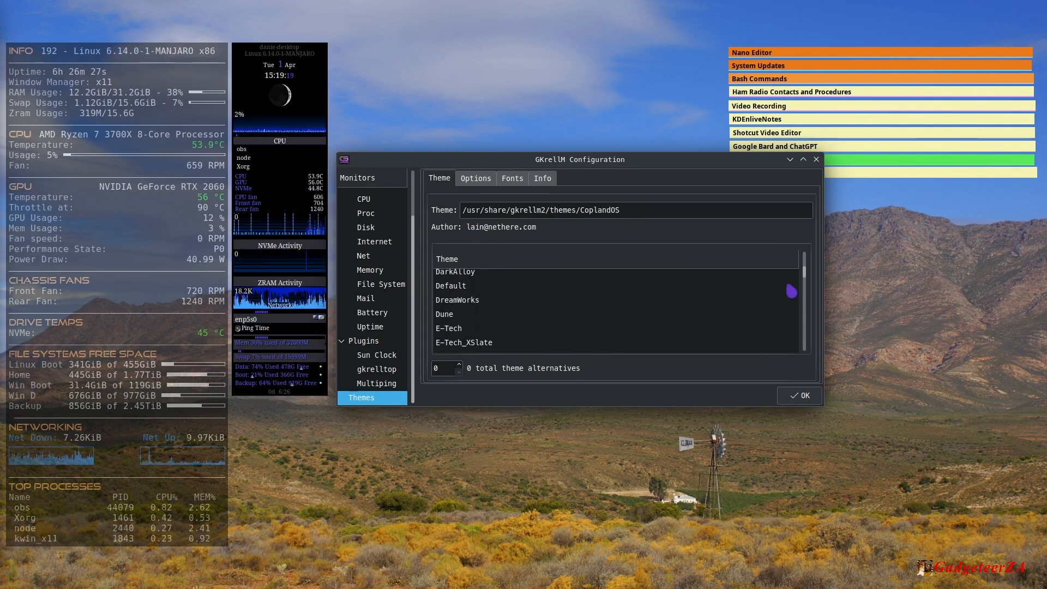
pyautogui.moveTo(812, 280); pyautogui.dragTo(802, 349)
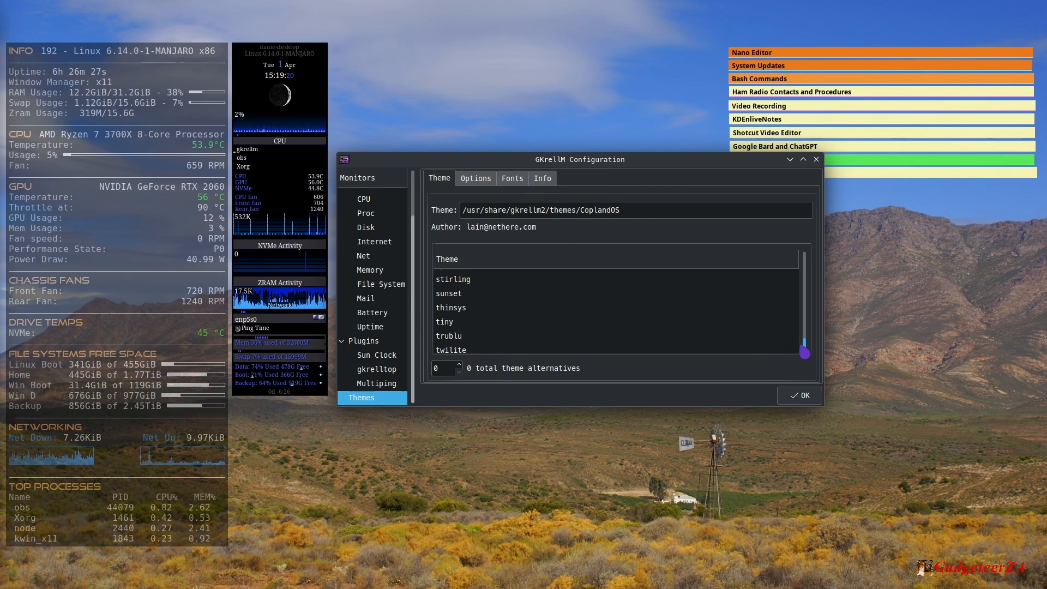
pyautogui.click(560, 331)
pyautogui.click(523, 322)
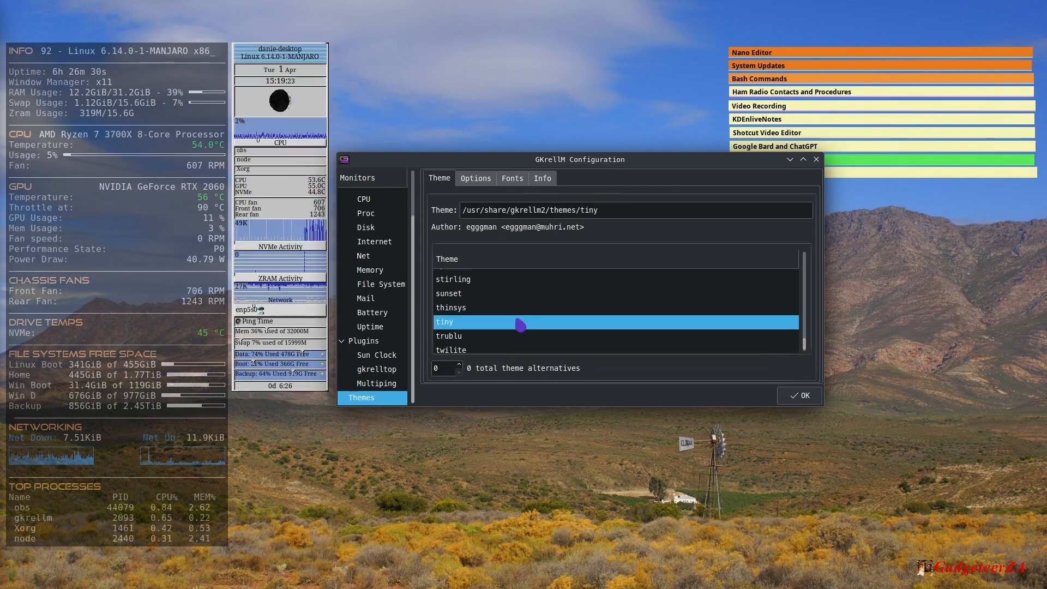
pyautogui.click(505, 334)
pyautogui.click(496, 308)
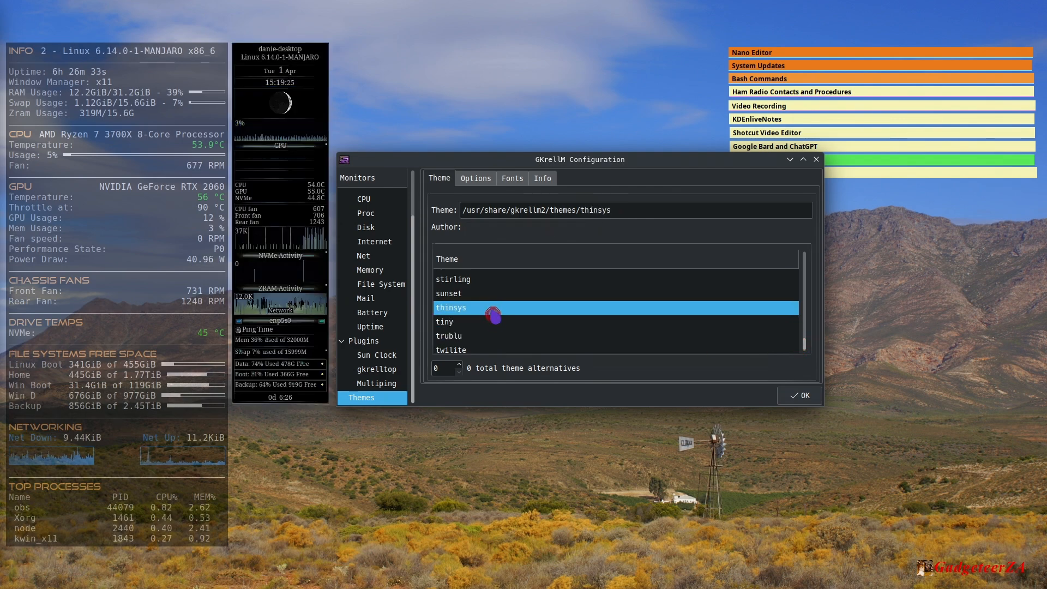
pyautogui.click(488, 295)
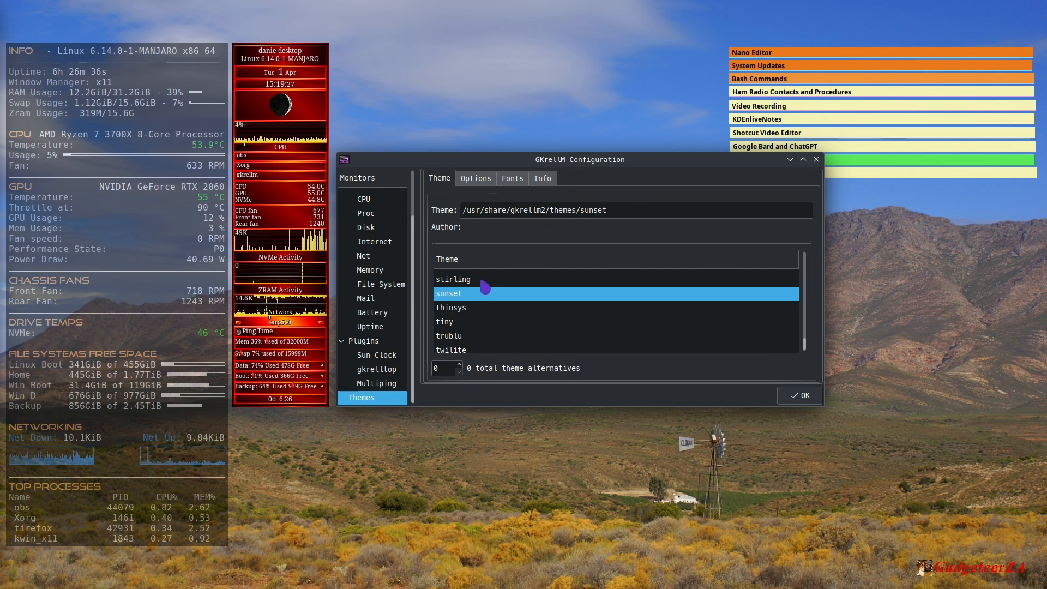
# Preview the themes stirling, spiffE and sandymidnight on the monitor
pyautogui.click(482, 280)
pyautogui.scroll(1, 488, 305)
pyautogui.click(489, 312)
pyautogui.click(480, 284)
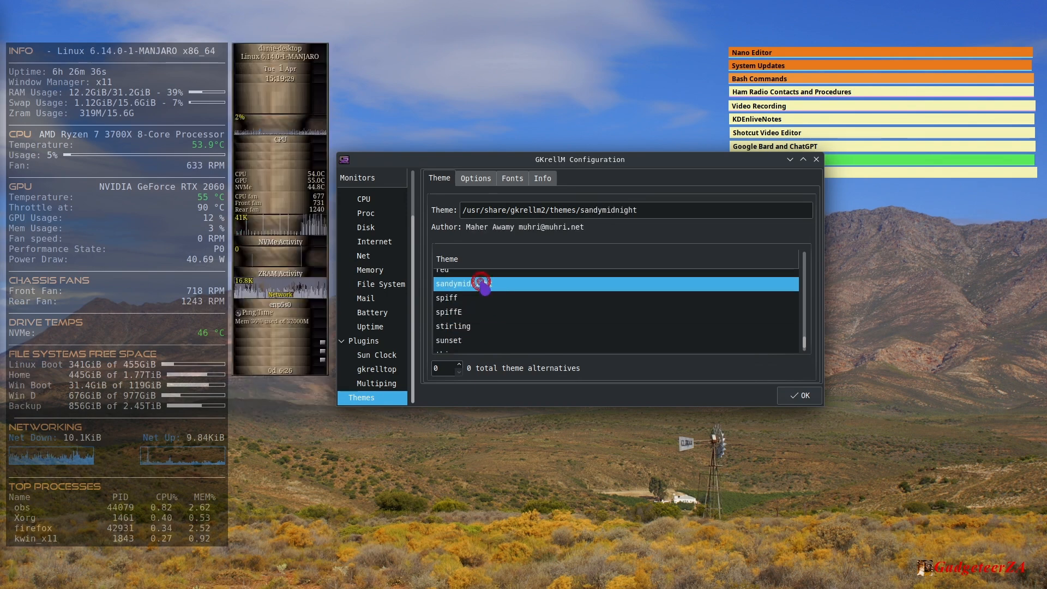
# Apply the Cobalt theme to the monitor
pyautogui.moveTo(808, 352); pyautogui.dragTo(801, 276)
pyautogui.click(503, 280)
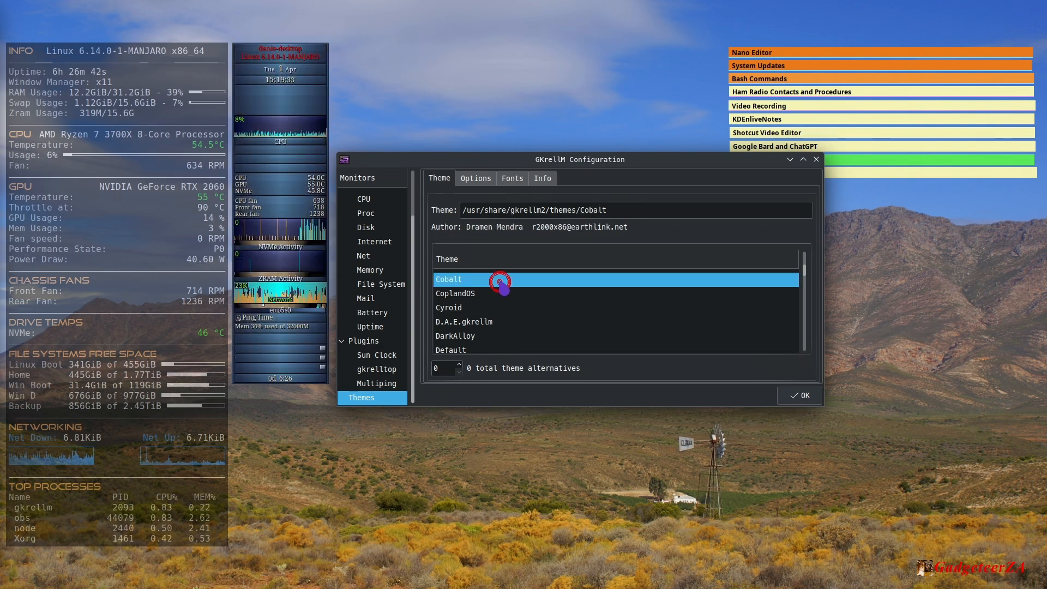
# Review the theme options, including Gtk theme tracking and scale, and the large, normal and small font settings
pyautogui.click(483, 184)
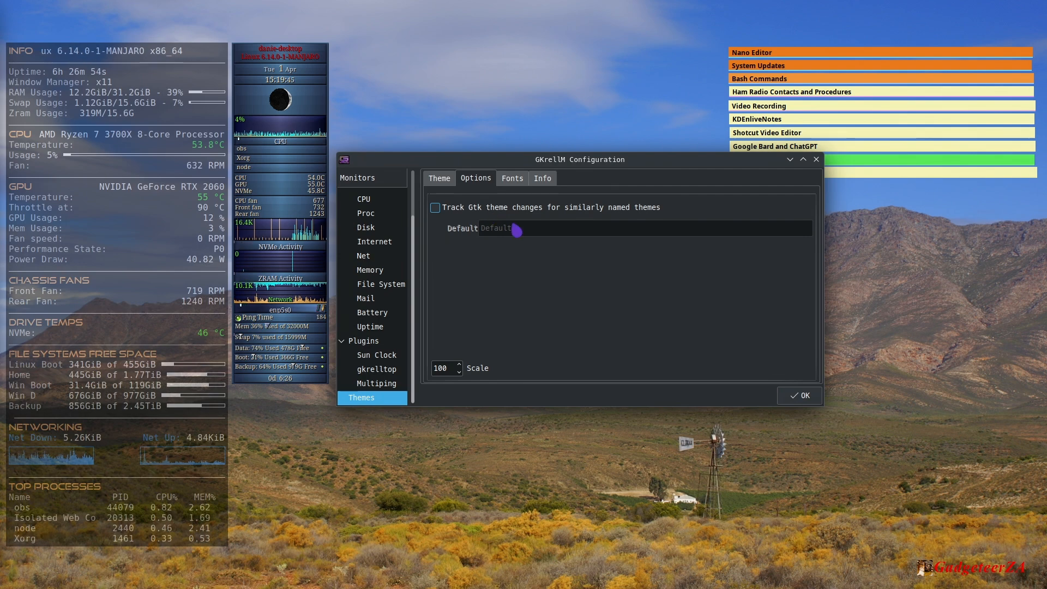
pyautogui.click(516, 182)
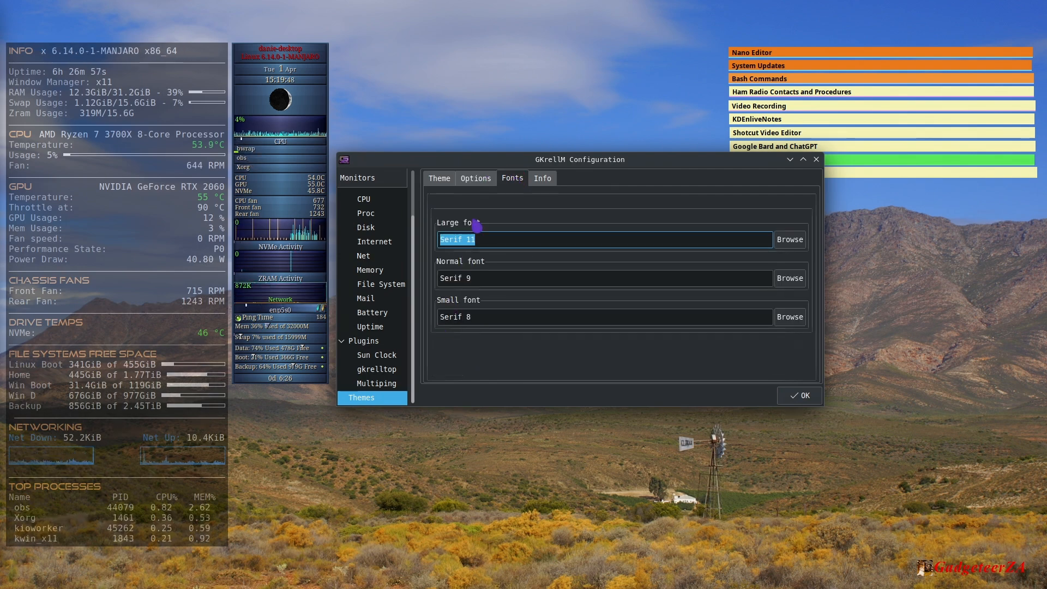
# Read the information on installing and downloading themes, and return to the theme list
pyautogui.click(543, 179)
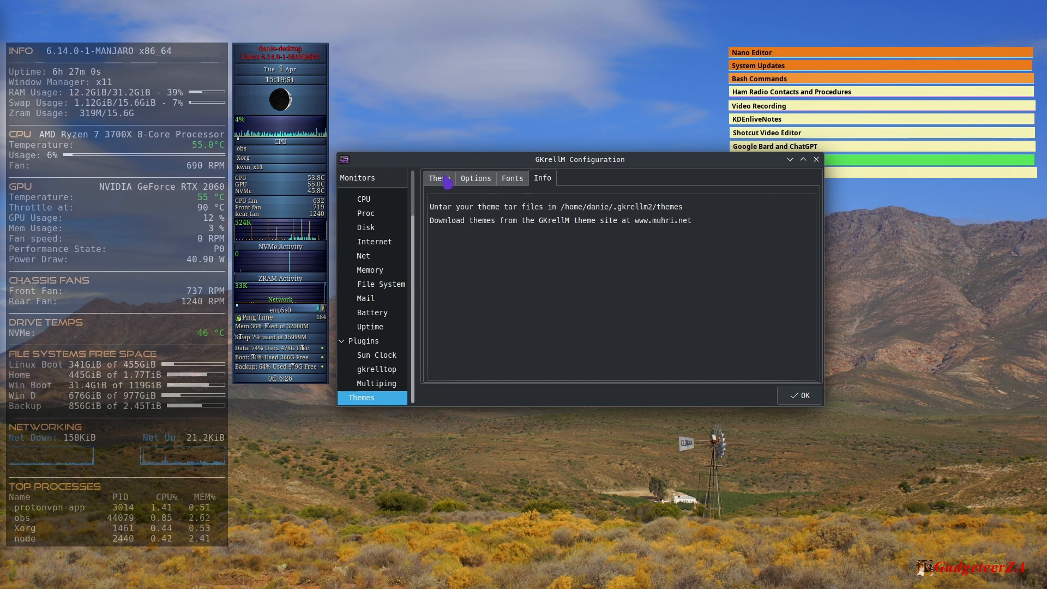
pyautogui.click(448, 180)
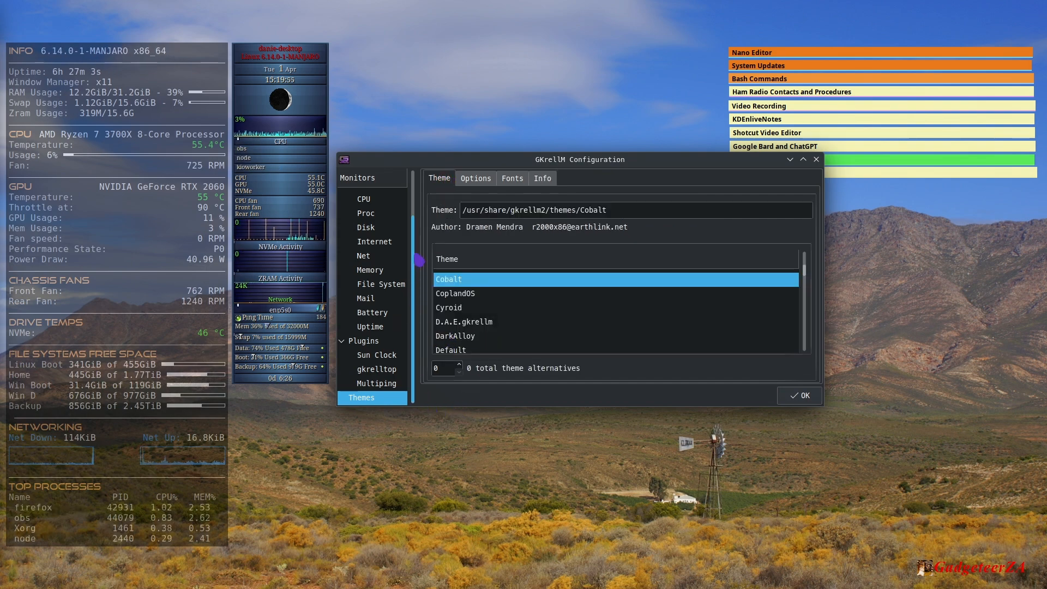
# Open the general settings and turn off the hostname display on the monitor
pyautogui.scroll(5, 421, 267)
pyautogui.click(378, 195)
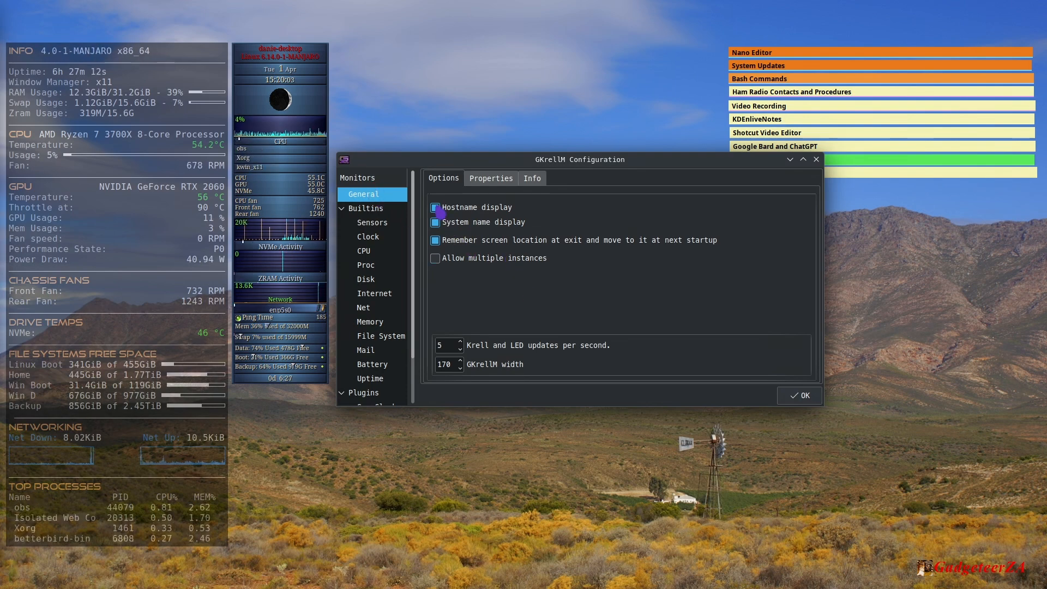
pyautogui.click(436, 208)
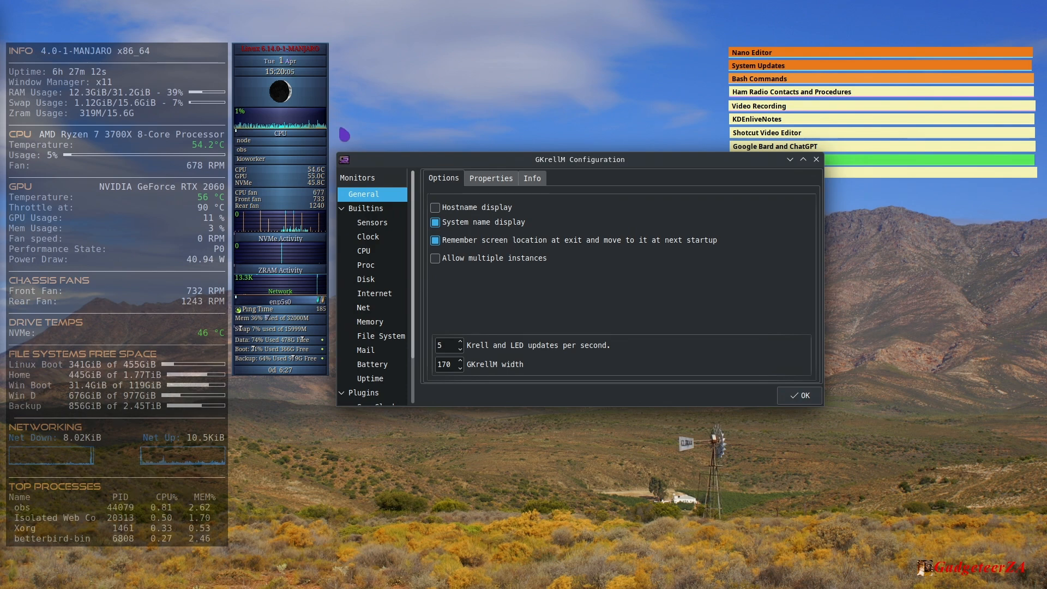
# Resize the configuration window and move it up beside the monitor
pyautogui.moveTo(418, 154); pyautogui.dragTo(410, 61)
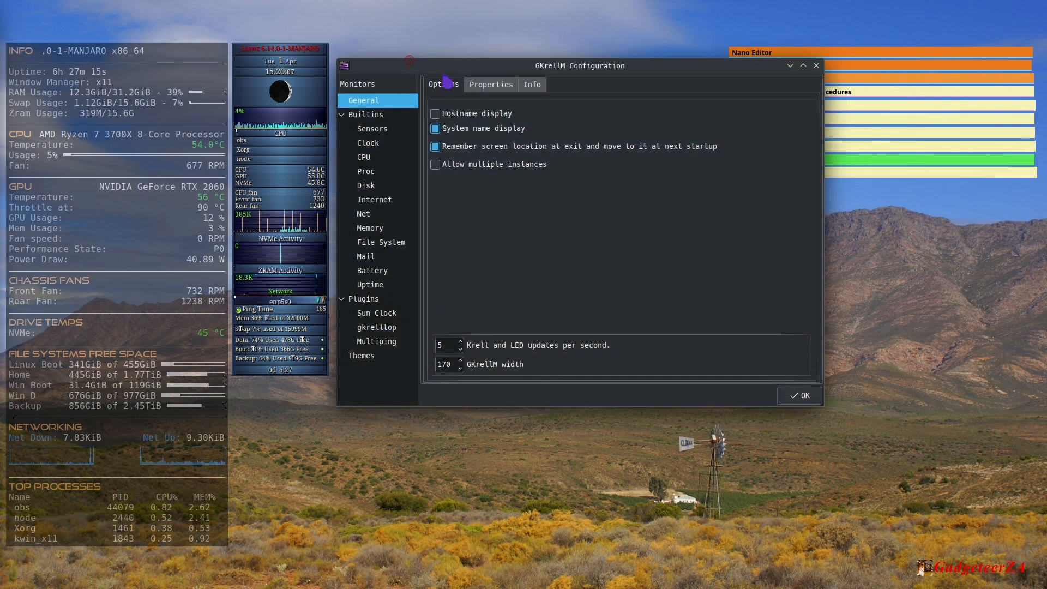
pyautogui.moveTo(820, 411); pyautogui.dragTo(627, 337)
pyautogui.moveTo(538, 71); pyautogui.dragTo(531, 56)
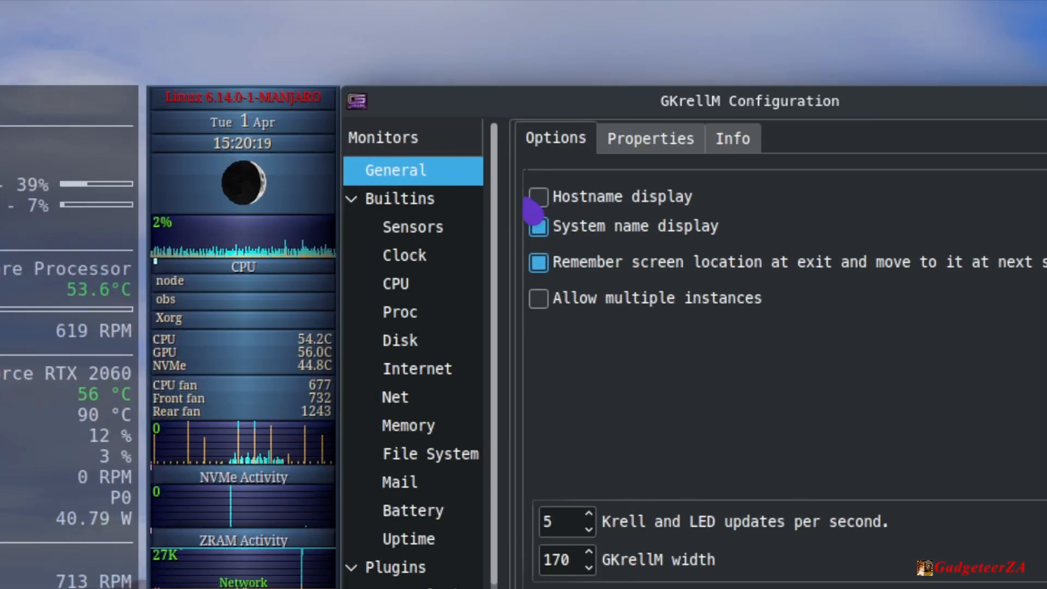
# Toggle the hostname display and the system name display, leaving both enabled
pyautogui.click(600, 197)
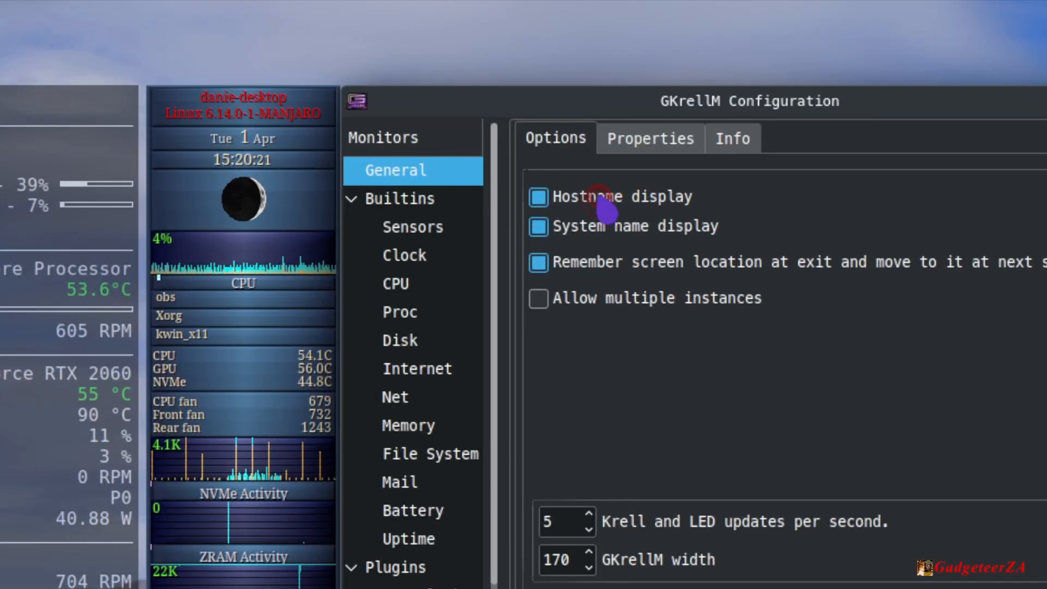
pyautogui.click(602, 200)
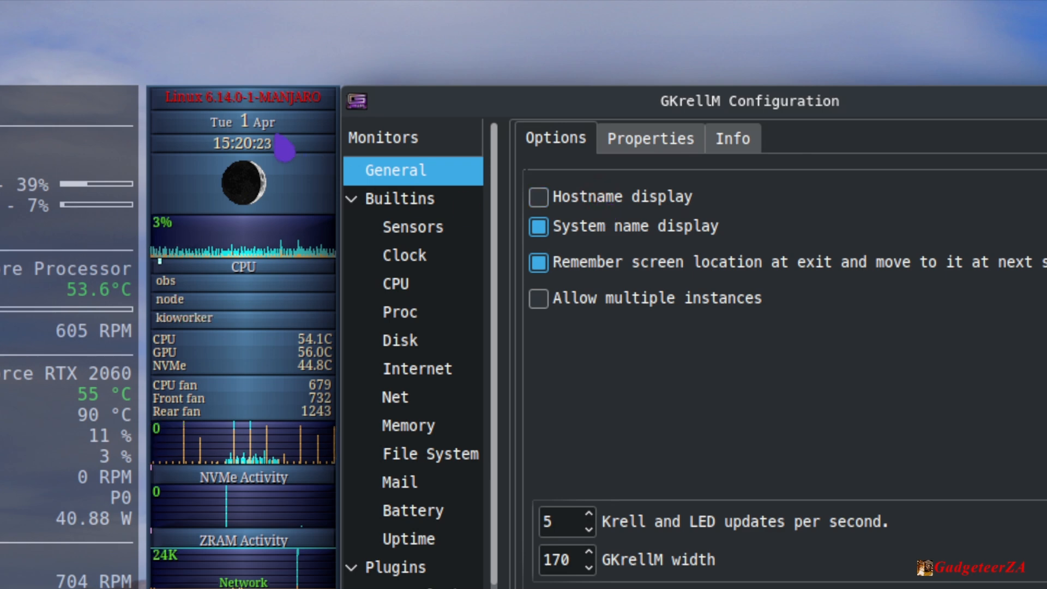
pyautogui.click(584, 203)
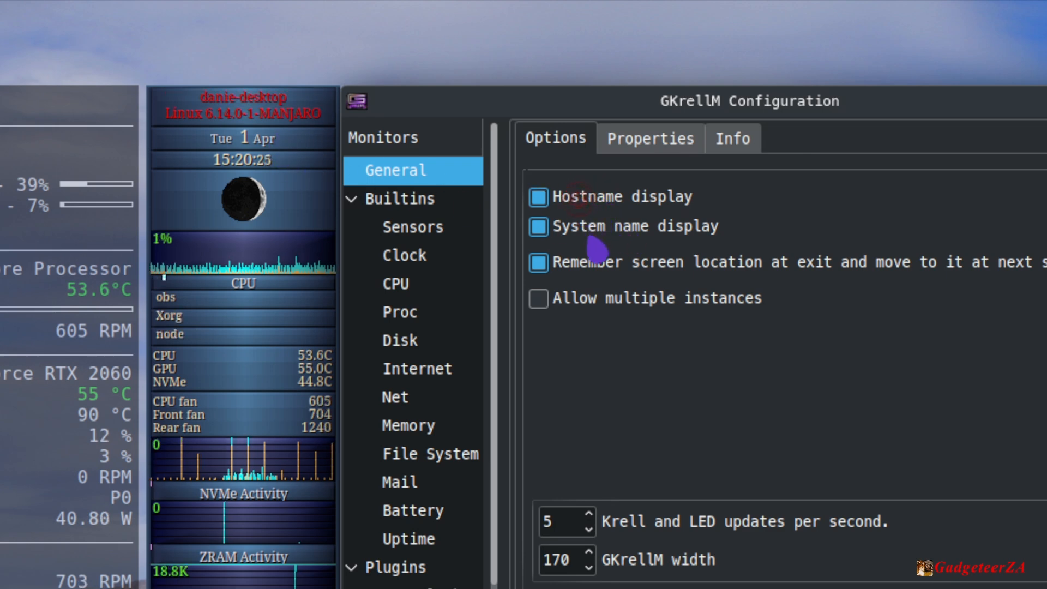
pyautogui.click(589, 236)
pyautogui.click(593, 235)
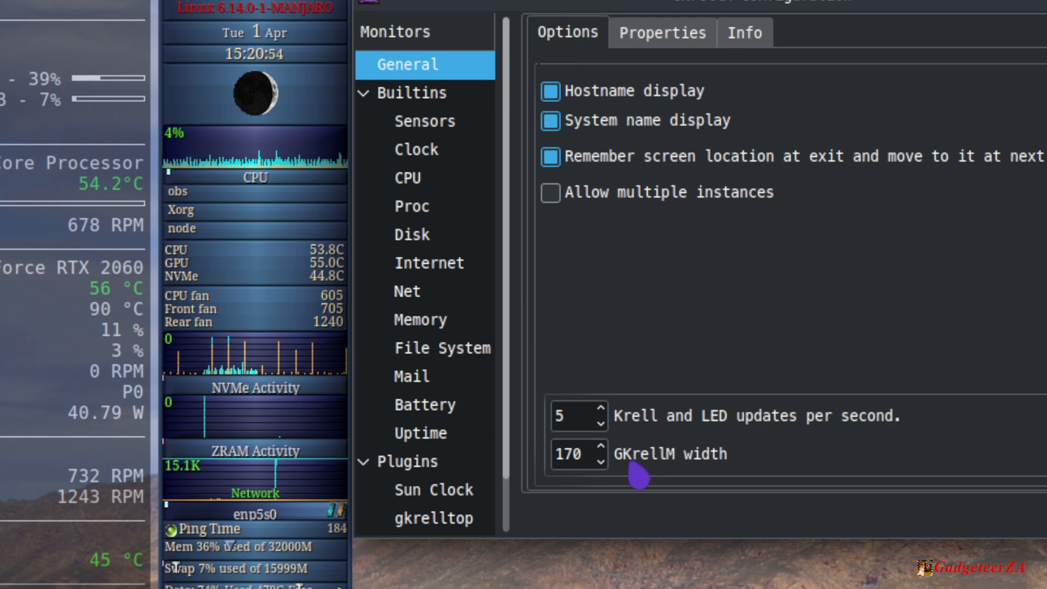
# Try a GKrellM width of 160, and return the width to 170
pyautogui.click(600, 463)
pyautogui.click(600, 463)
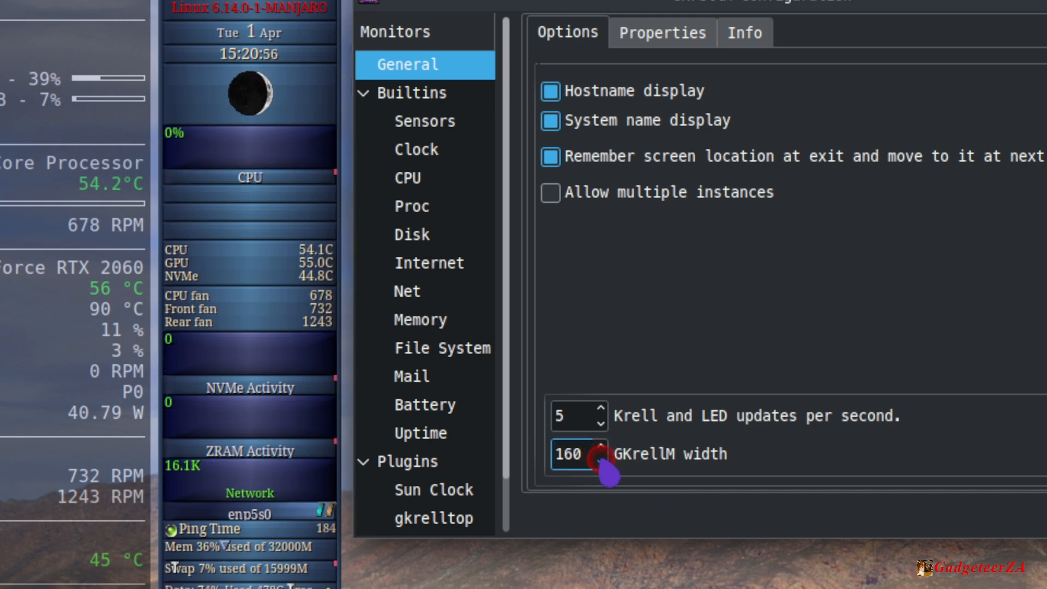
pyautogui.click(601, 447)
pyautogui.click(601, 447)
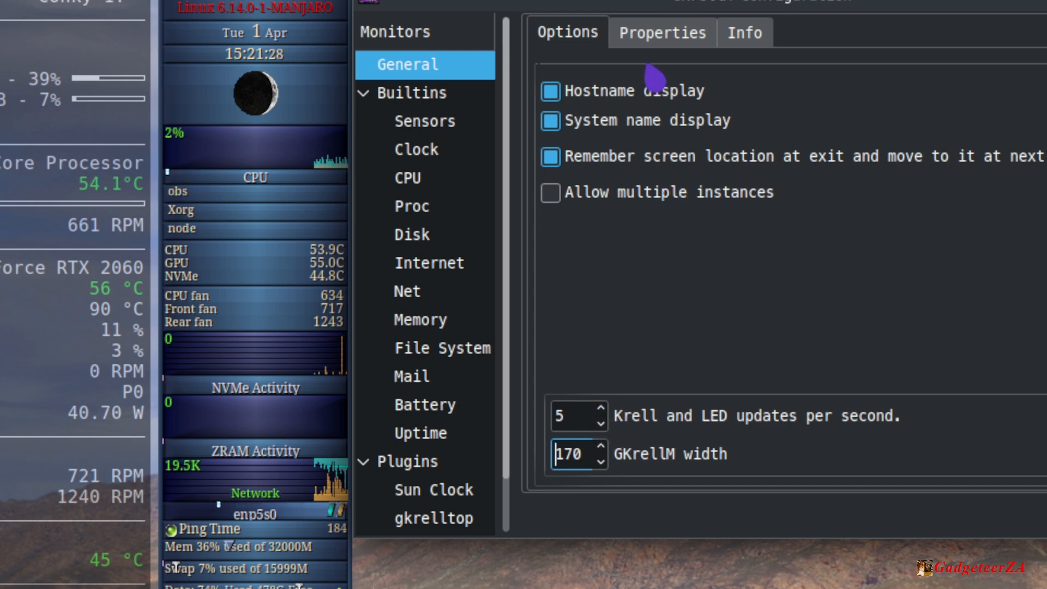
# Review the window properties and read the general info on krells, charts, labels, commands and mouse actions, ending back at the general options
pyautogui.click(657, 35)
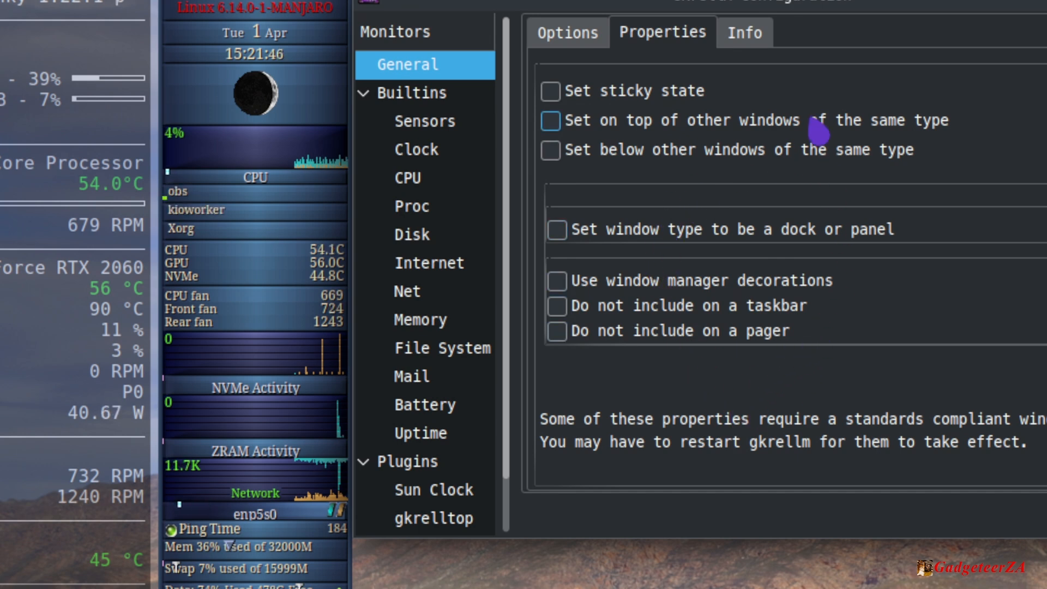
pyautogui.click(748, 38)
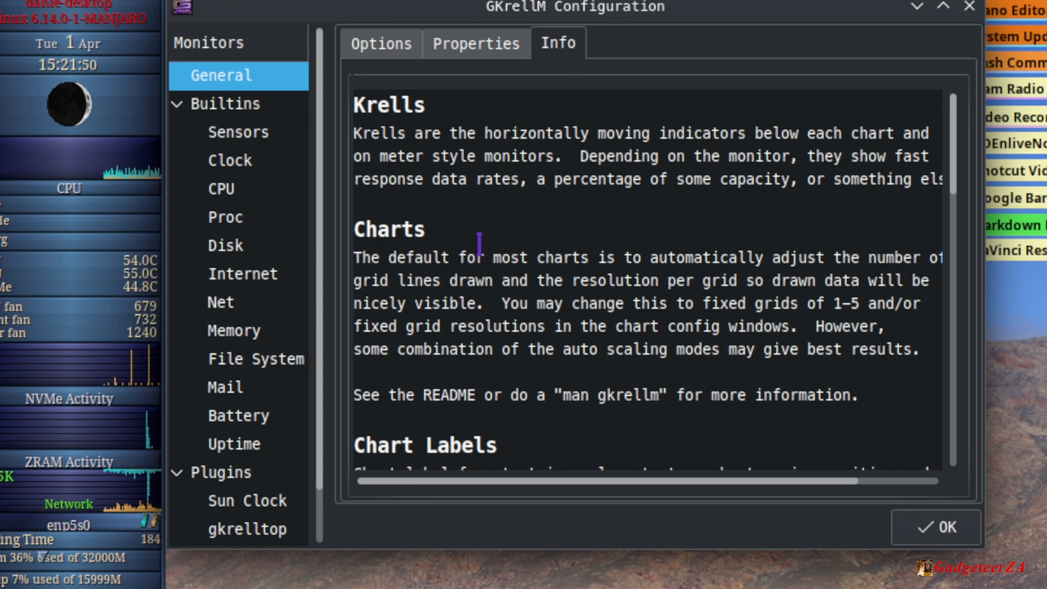
pyautogui.scroll(-2, 480, 244)
pyautogui.scroll(-4, 483, 246)
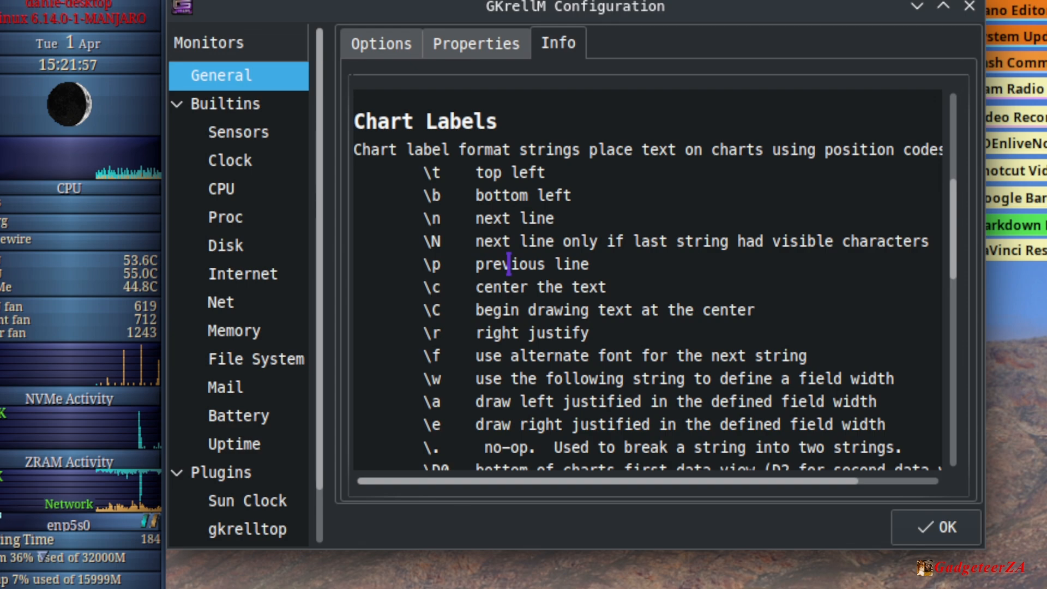
pyautogui.scroll(-1, 509, 264)
pyautogui.scroll(-2, 509, 263)
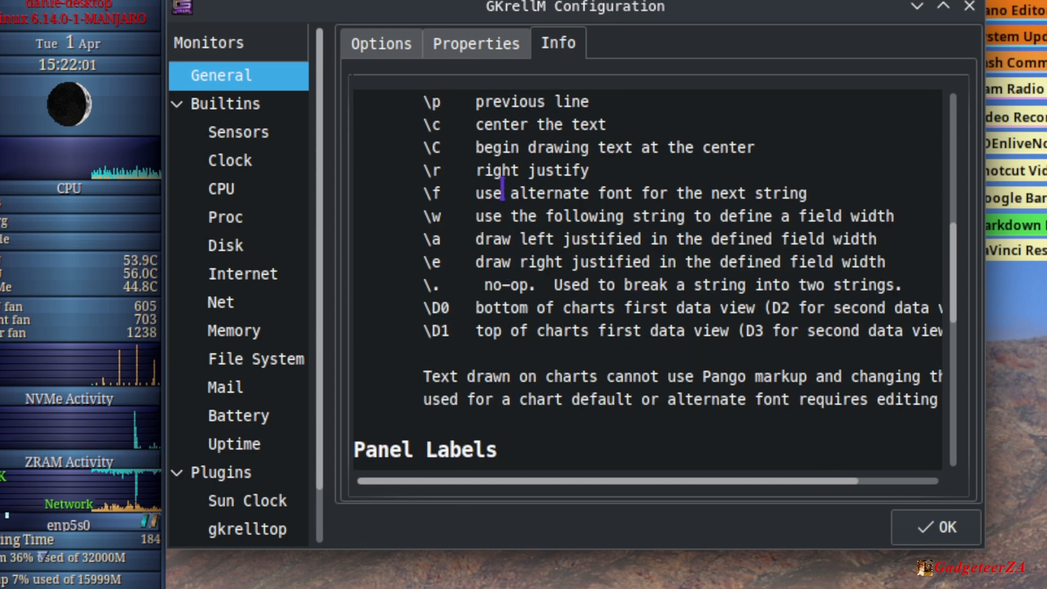
pyautogui.scroll(-1, 502, 189)
pyautogui.scroll(-5, 655, 283)
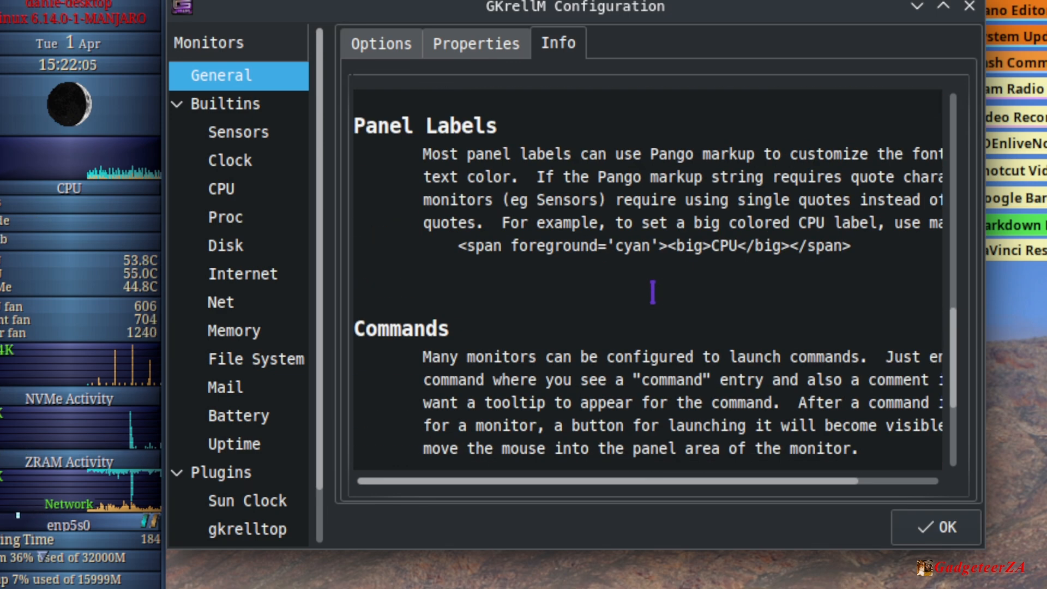
pyautogui.scroll(-4, 653, 292)
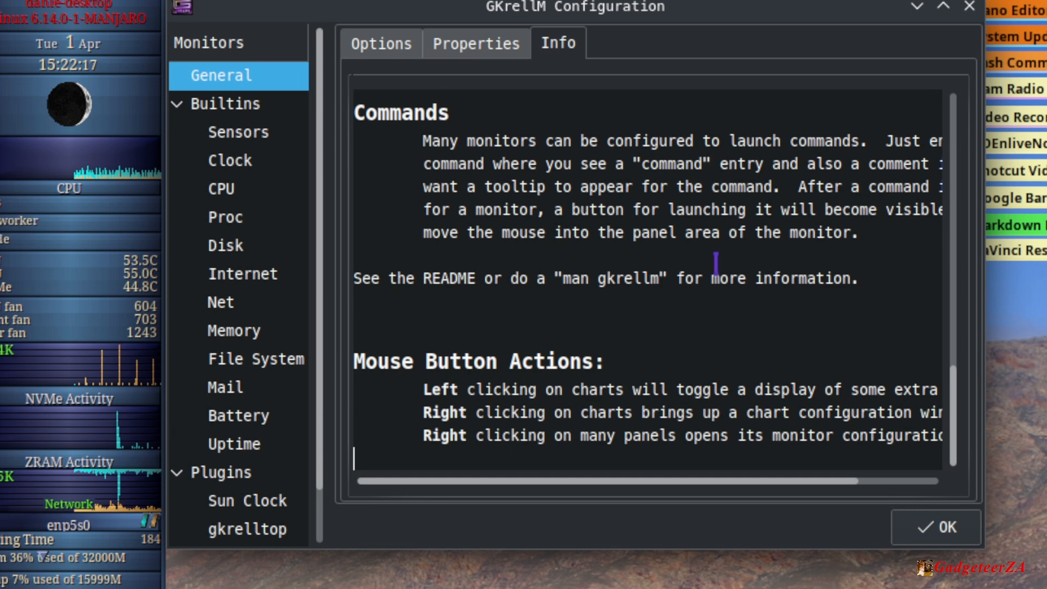
pyautogui.click(369, 43)
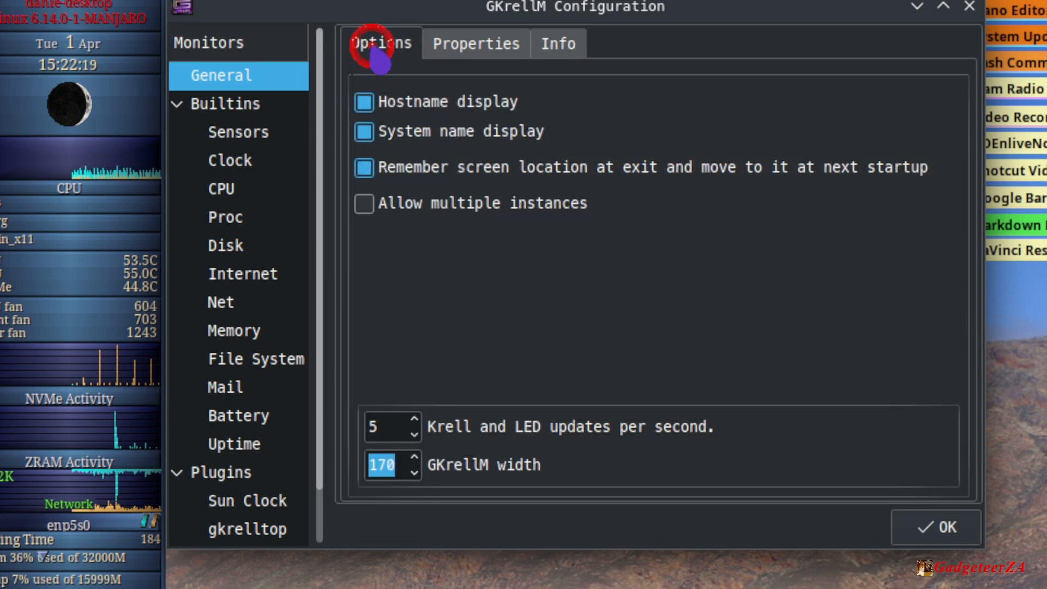
# Open the builtin Sensors settings and expand the list of temperature sensors
pyautogui.click(283, 106)
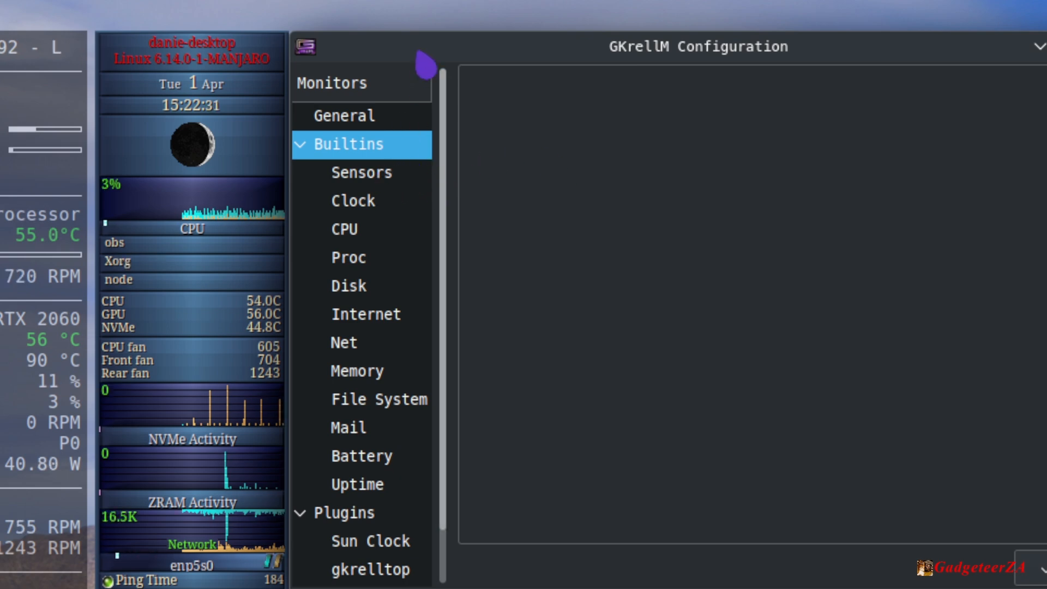
pyautogui.moveTo(427, 50)
pyautogui.mouseDown()
pyautogui.moveTo(454, 29)
pyautogui.moveTo(427, 35)
pyautogui.mouseUp()
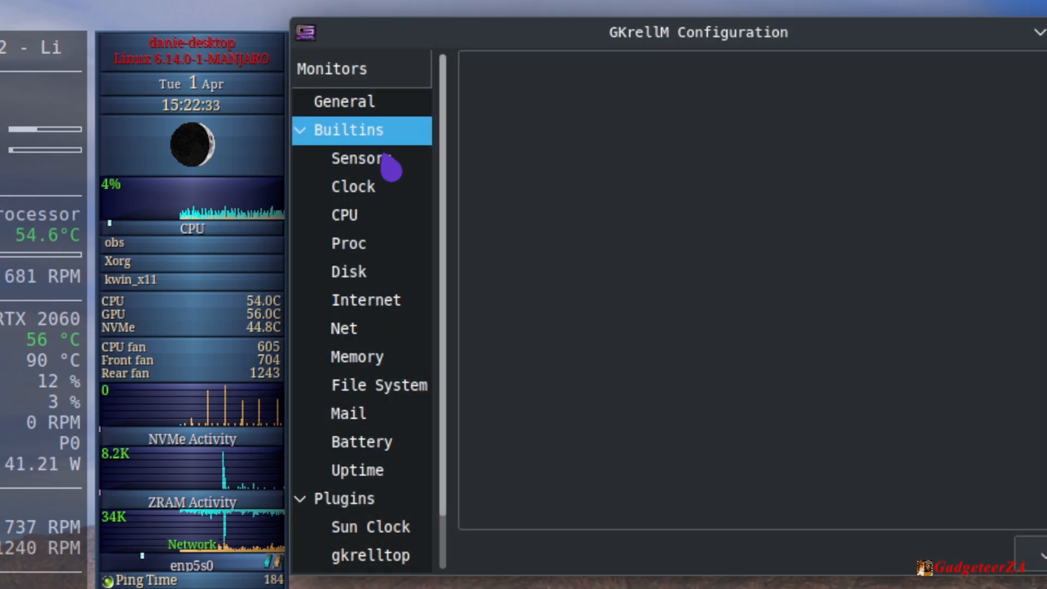
pyautogui.click(376, 169)
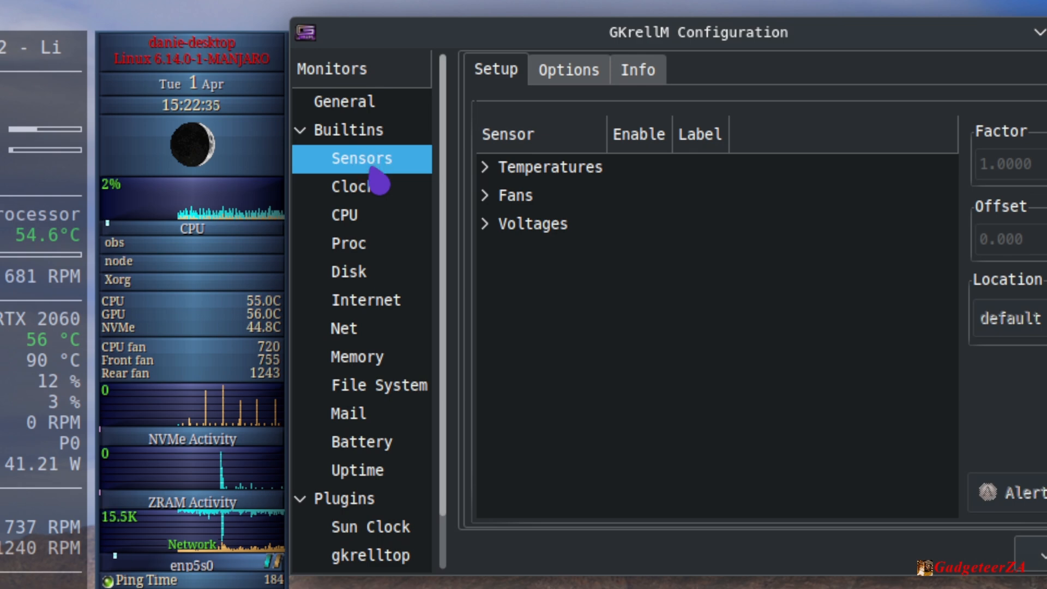
pyautogui.click(488, 170)
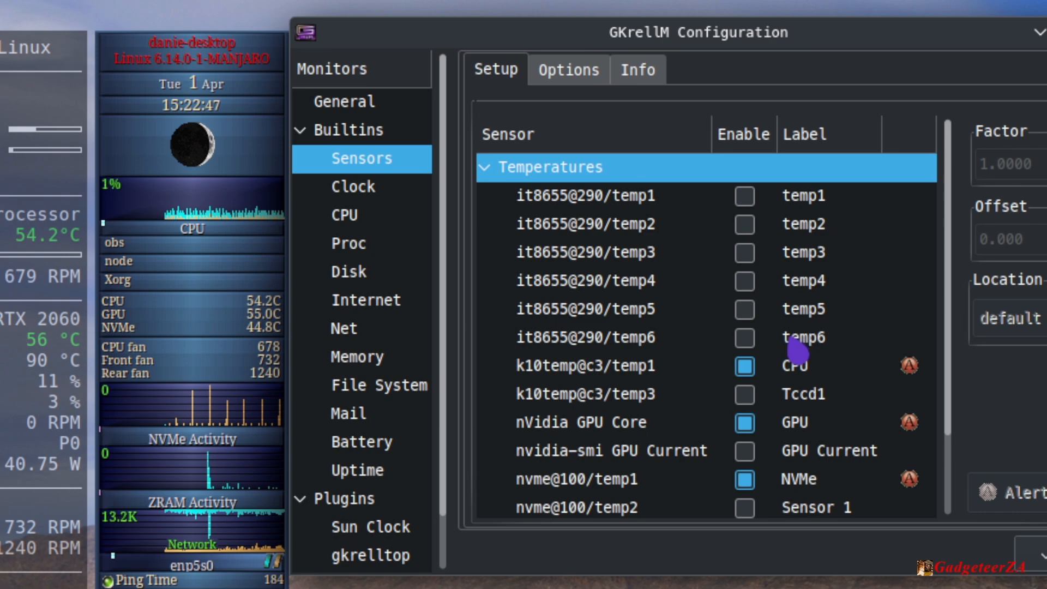
# Try enabling the it8655@290 temp1 and temp2 sensors, and disable both again
pyautogui.click(745, 194)
pyautogui.click(745, 224)
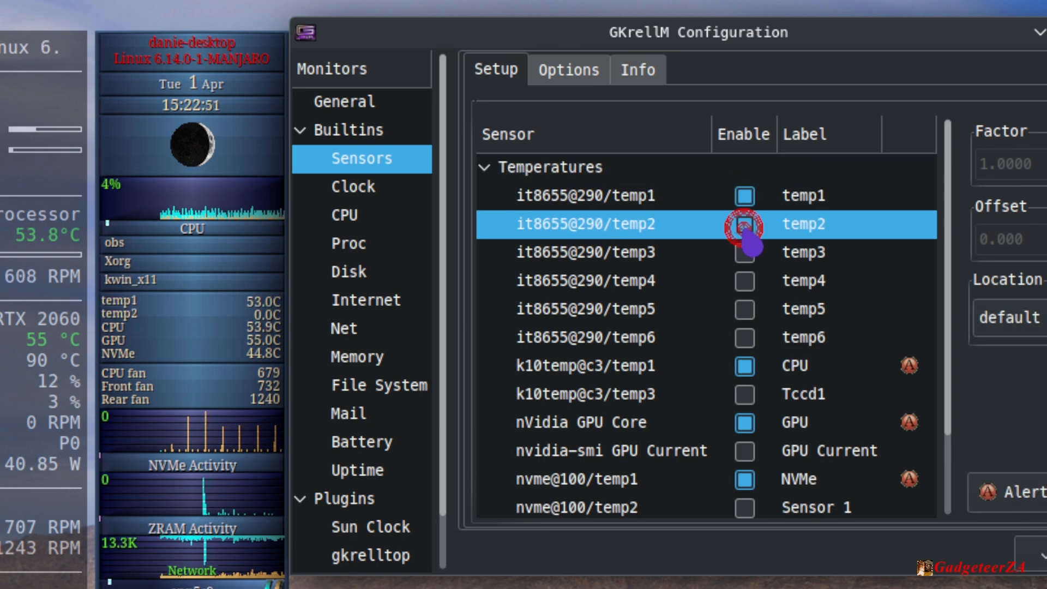
pyautogui.click(745, 224)
pyautogui.click(745, 195)
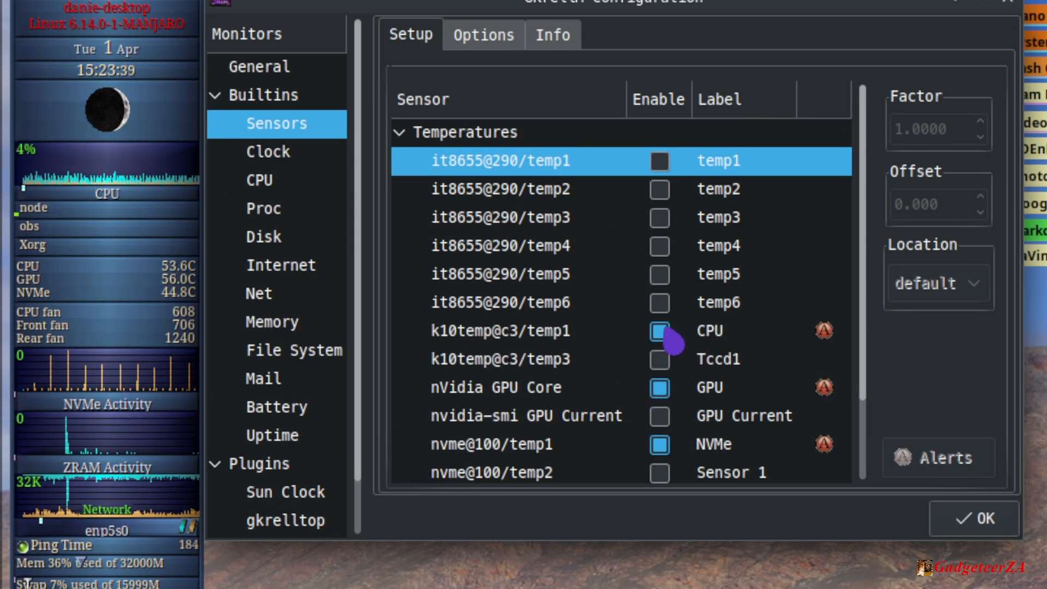
# Select the k10temp@c3/temp1 CPU sensor and open its alert settings, moving the alert dialog up for a full view
pyautogui.click(553, 337)
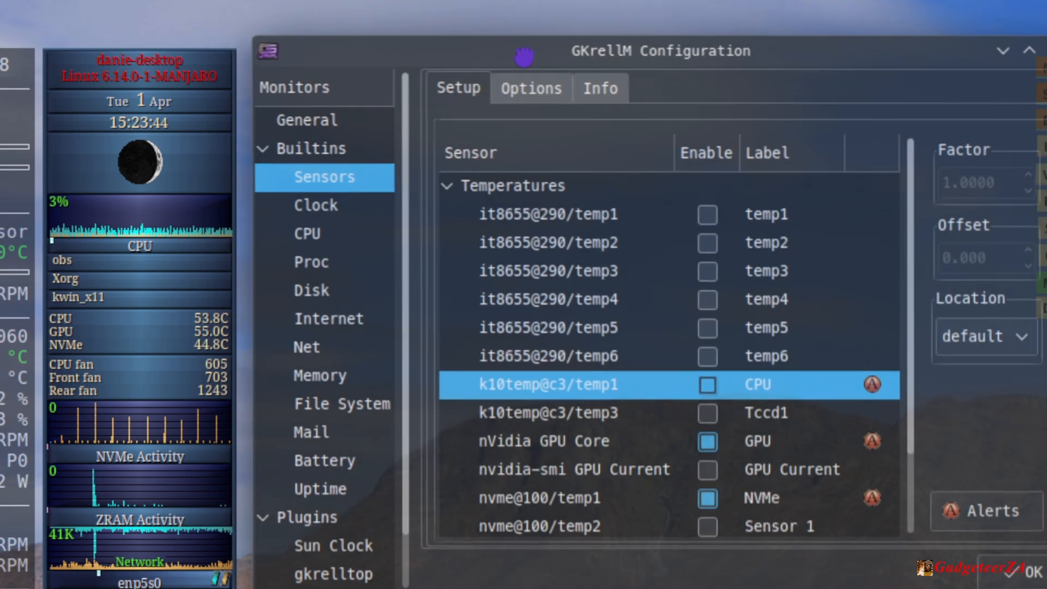
pyautogui.moveTo(524, 57)
pyautogui.mouseDown()
pyautogui.moveTo(509, 54)
pyautogui.moveTo(520, 54)
pyautogui.mouseUp()
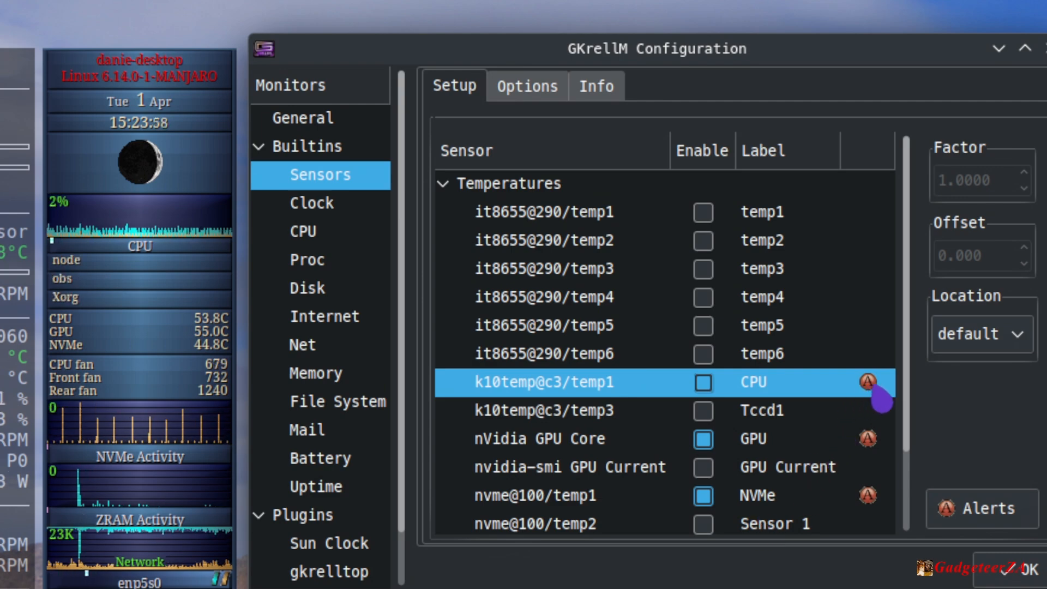
pyautogui.click(973, 521)
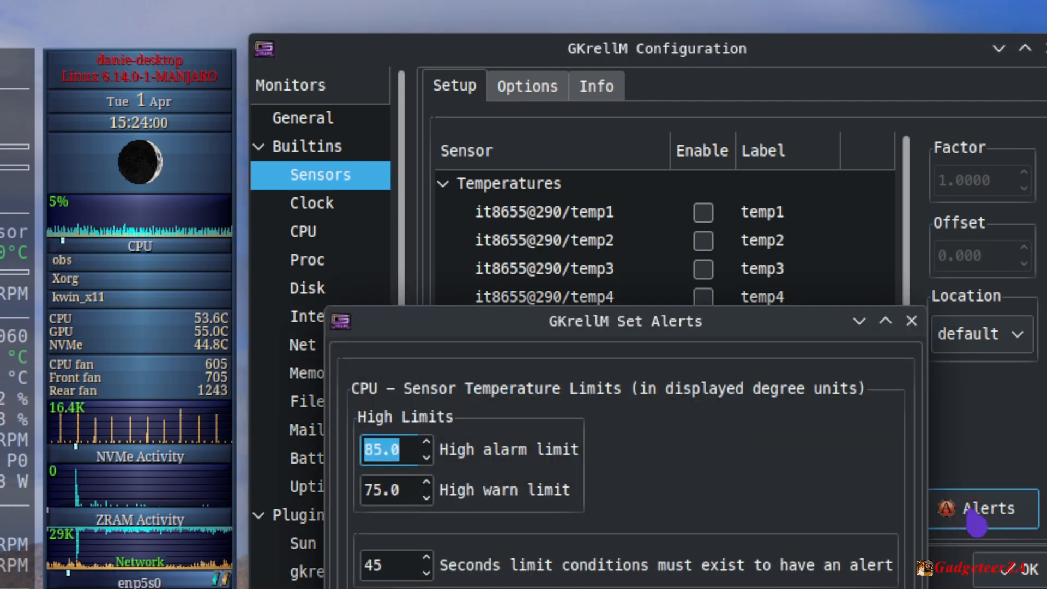
pyautogui.moveTo(752, 317); pyautogui.dragTo(830, 52)
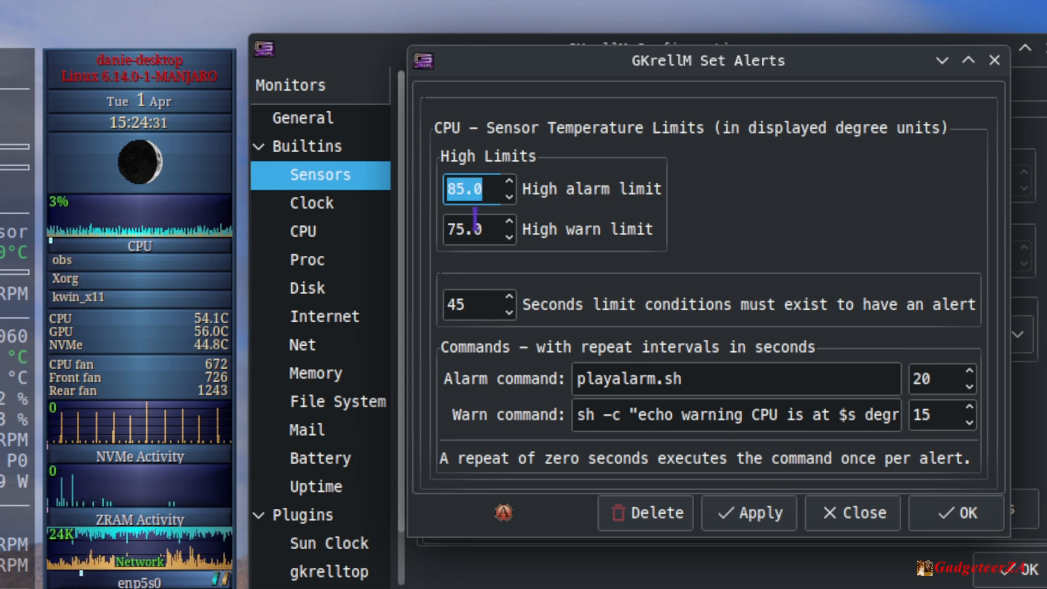
# Set the CPU temperature alert's high warn limit to 54 and apply it
pyautogui.press('Tab')
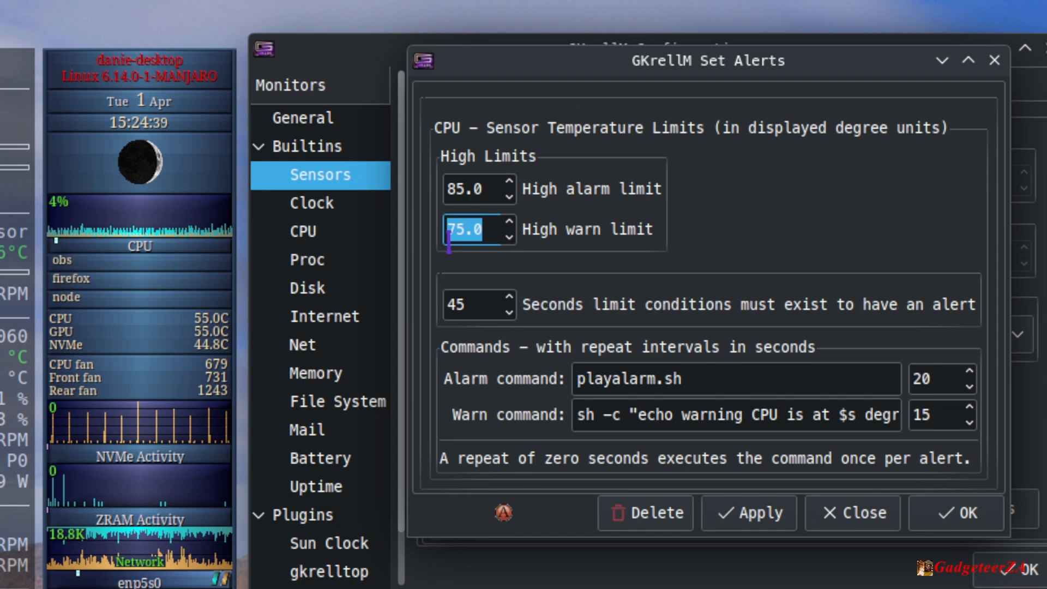
pyautogui.write('54')
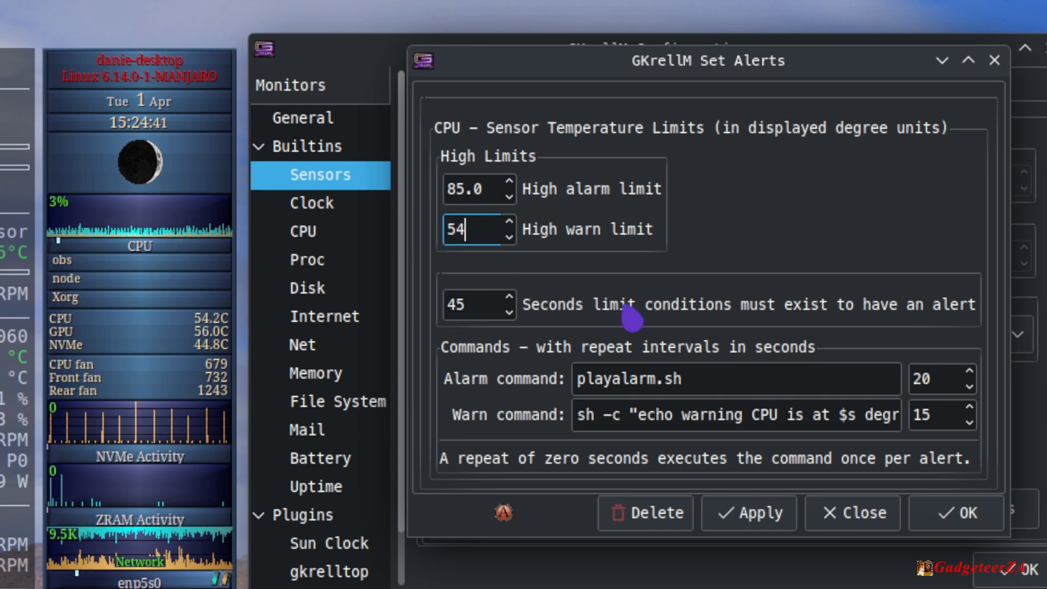
pyautogui.click(748, 515)
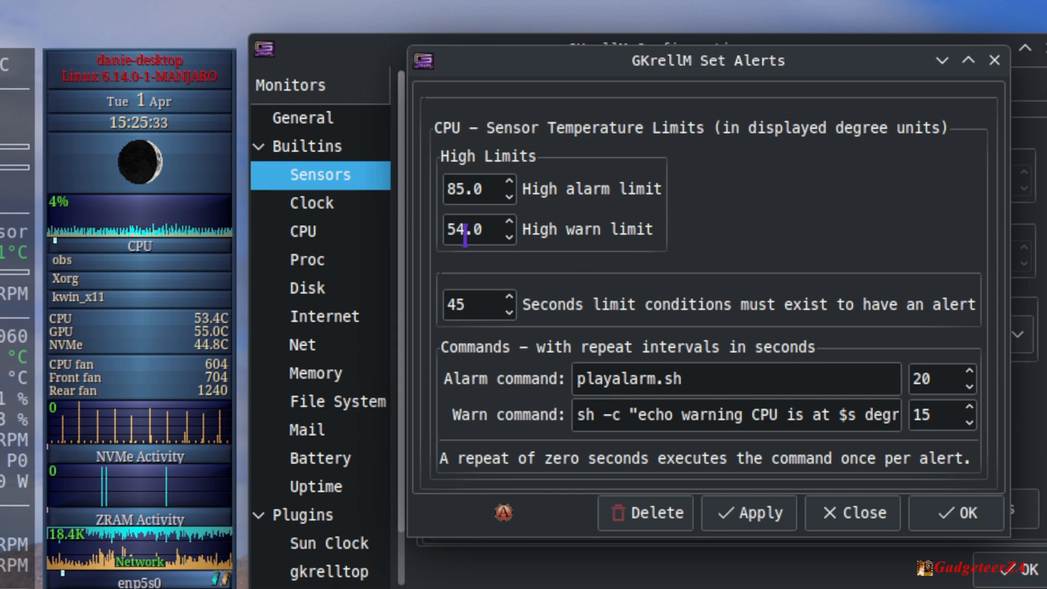
# Set the CPU temperature alert's high warn limit to 50, apply it, and watch the monitor's CPU reading for the warning
pyautogui.moveTo(466, 230); pyautogui.dragTo(440, 228)
pyautogui.write('50')
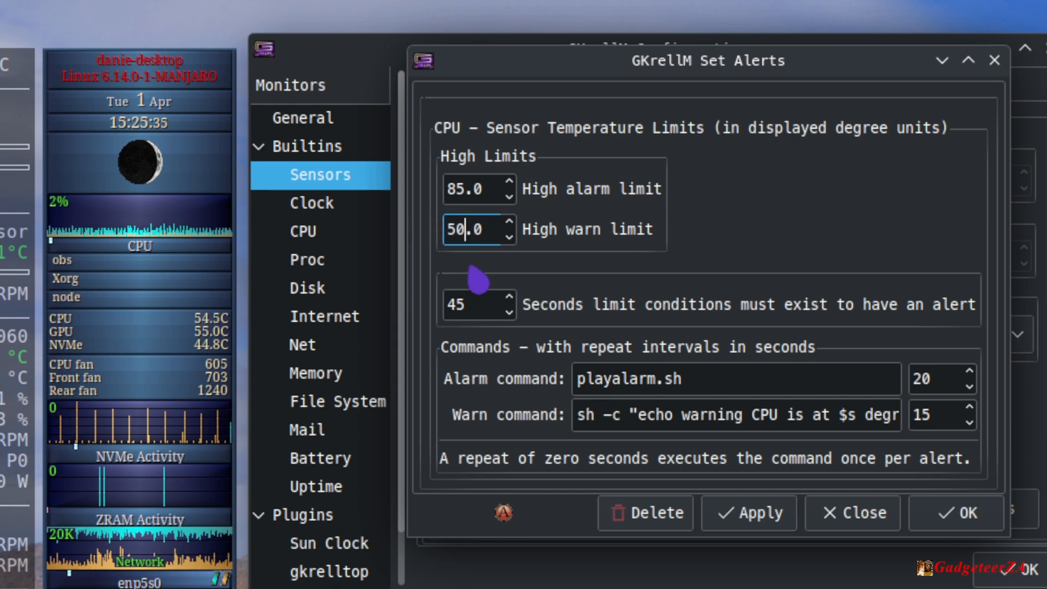
pyautogui.click(745, 520)
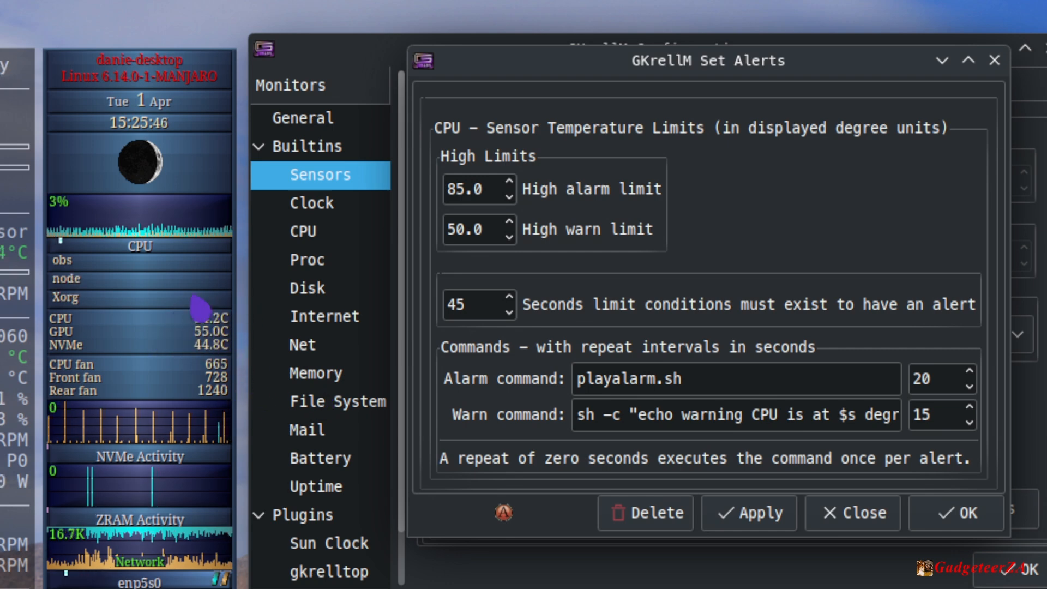
pyautogui.moveTo(217, 317)
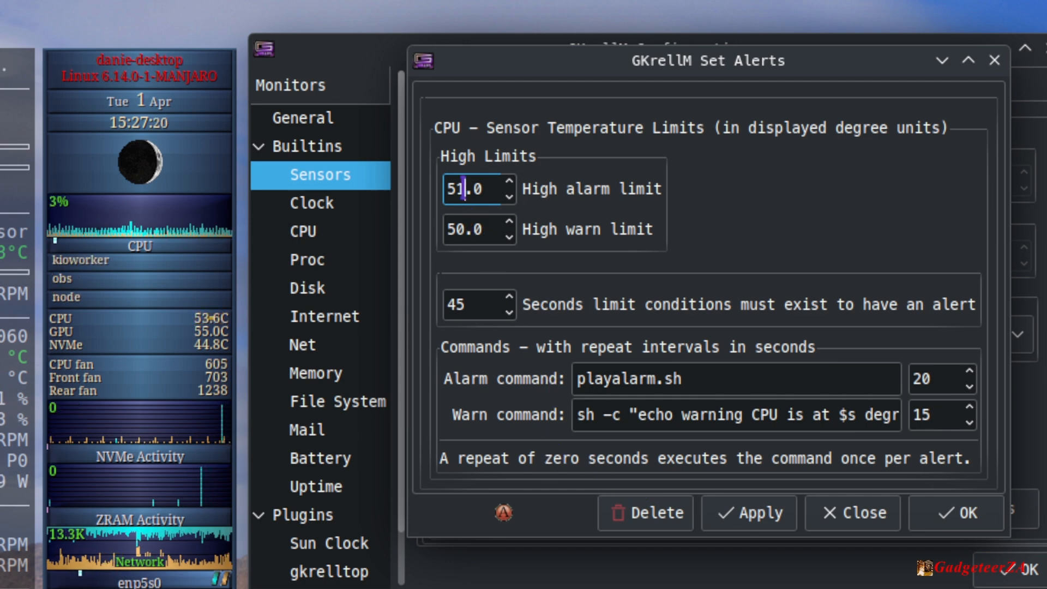
# Set the CPU temperature alert's high alarm limit to 85 and high warn limit to 75, and apply them
pyautogui.moveTo(458, 188); pyautogui.dragTo(442, 197)
pyautogui.write('85')
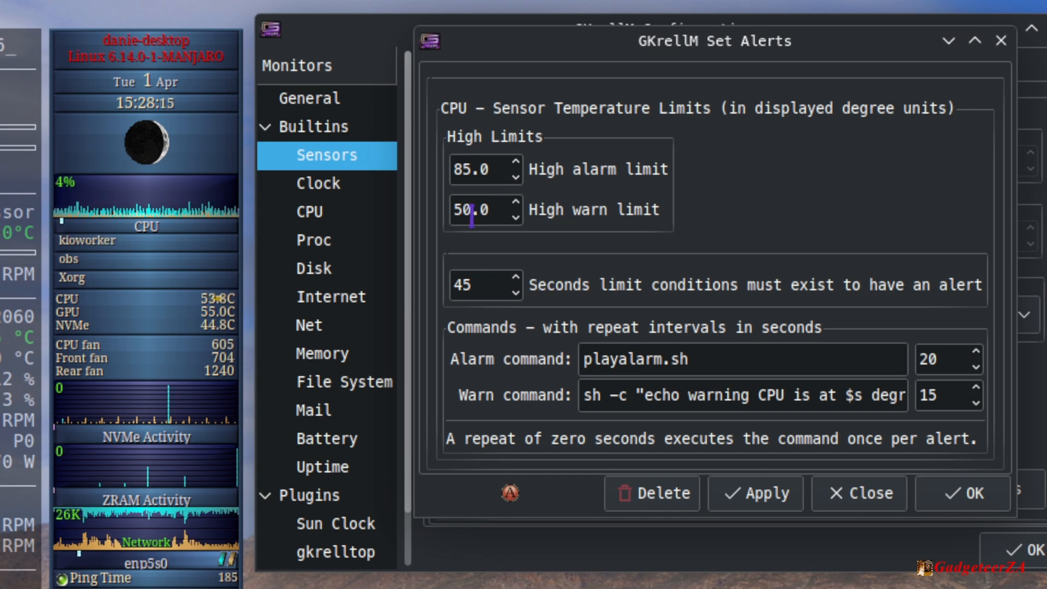
pyautogui.moveTo(472, 213); pyautogui.dragTo(442, 216)
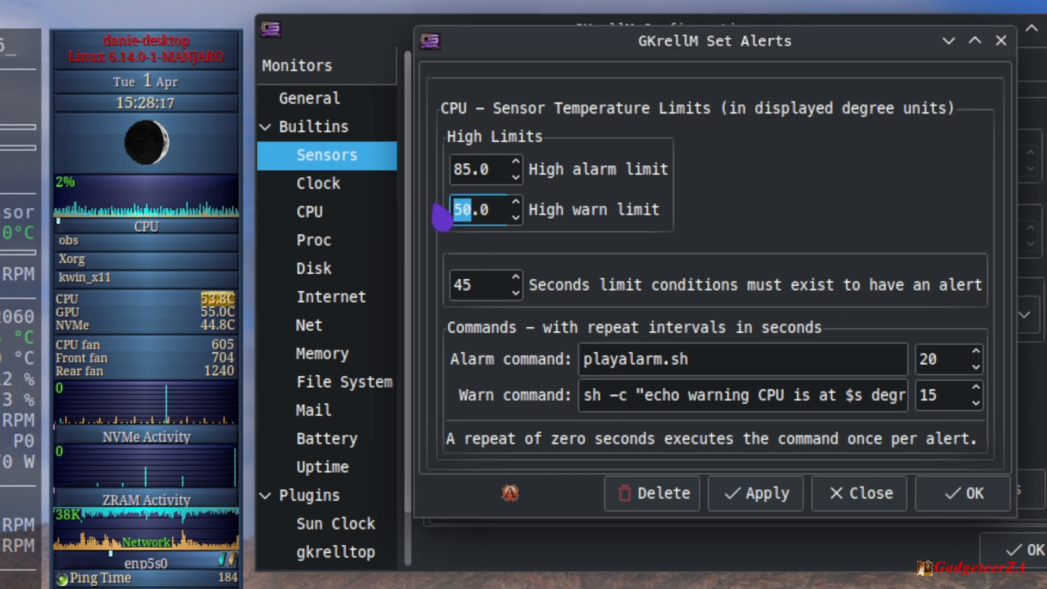
pyautogui.write('75')
pyautogui.click(770, 499)
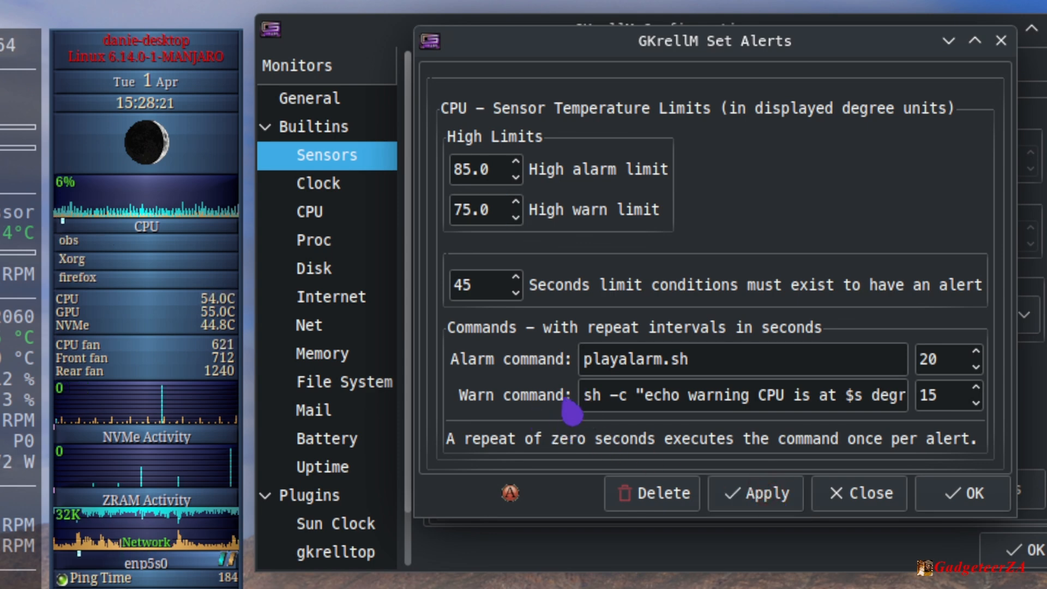
# Examine the beginning of the CPU alert's warn command, from the shell call through the echoed message up to its temperature variable
pyautogui.click(593, 397)
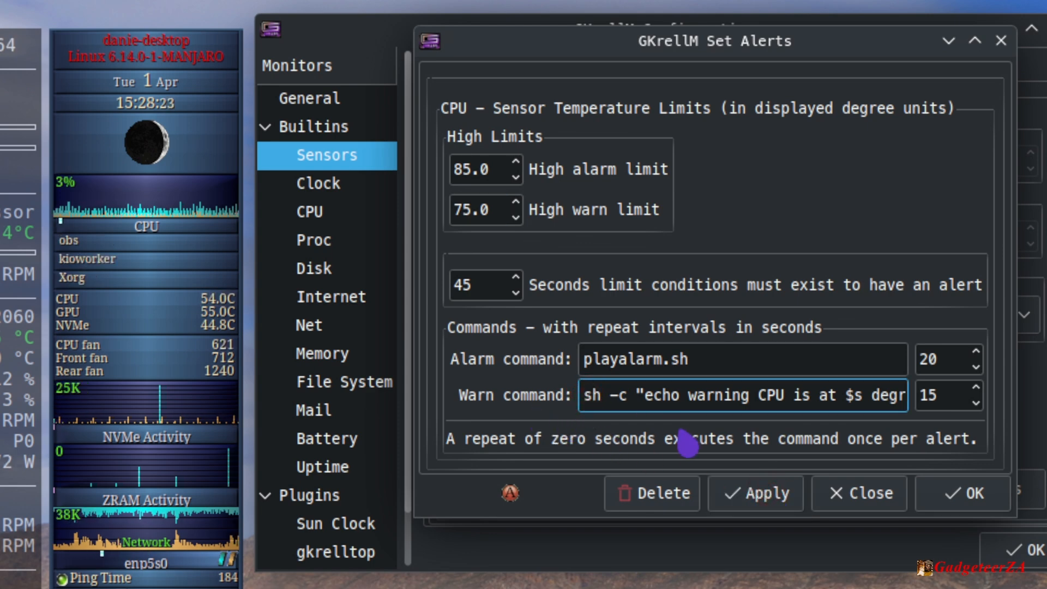
pyautogui.press('Home')
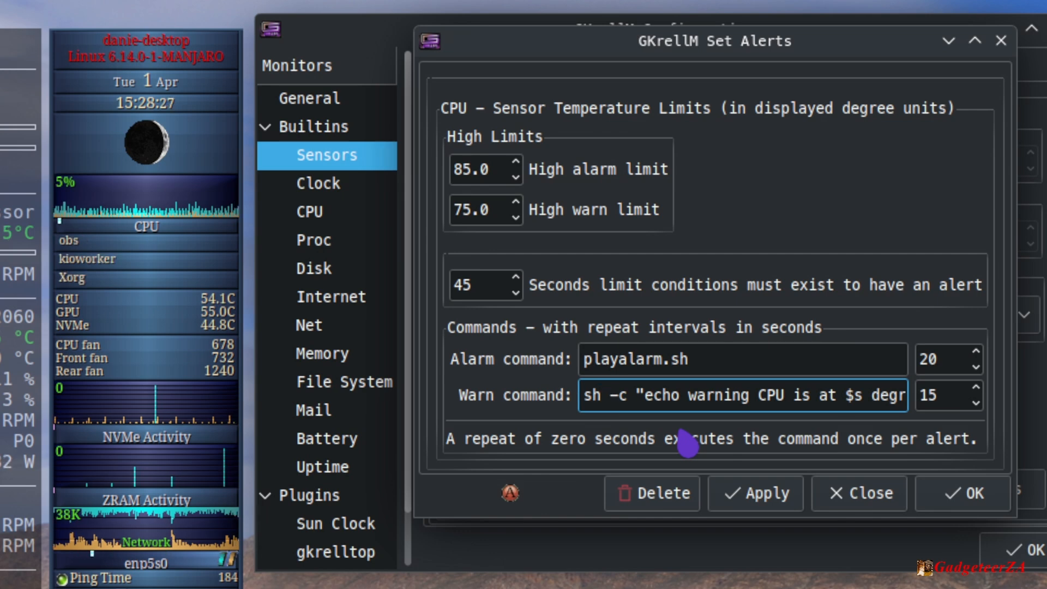
pyautogui.press('Right')
pyautogui.press('Right')
pyautogui.press('Right')
pyautogui.press('Right')
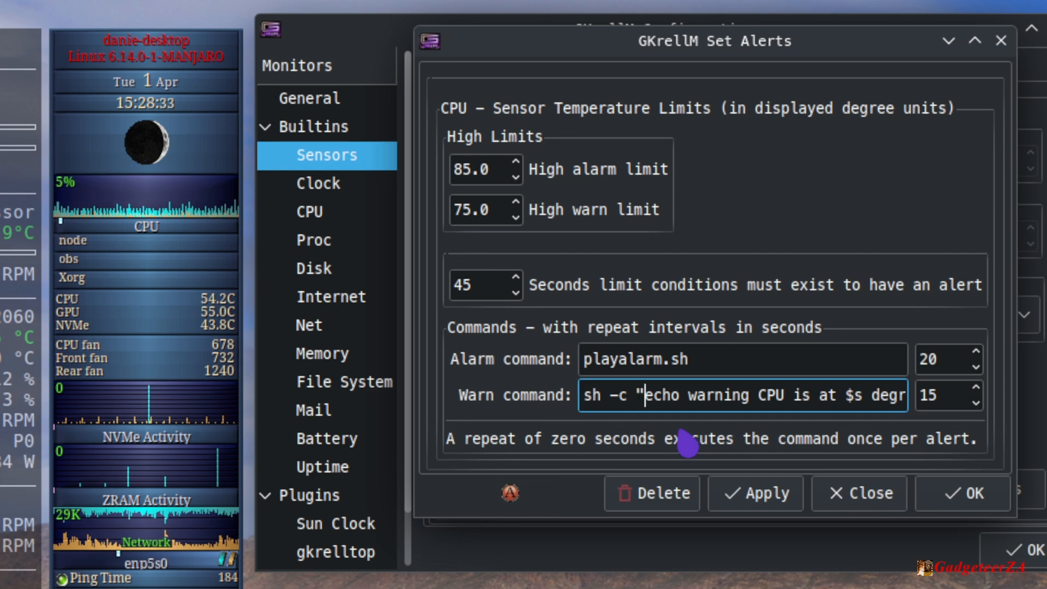
pyautogui.press('Left')
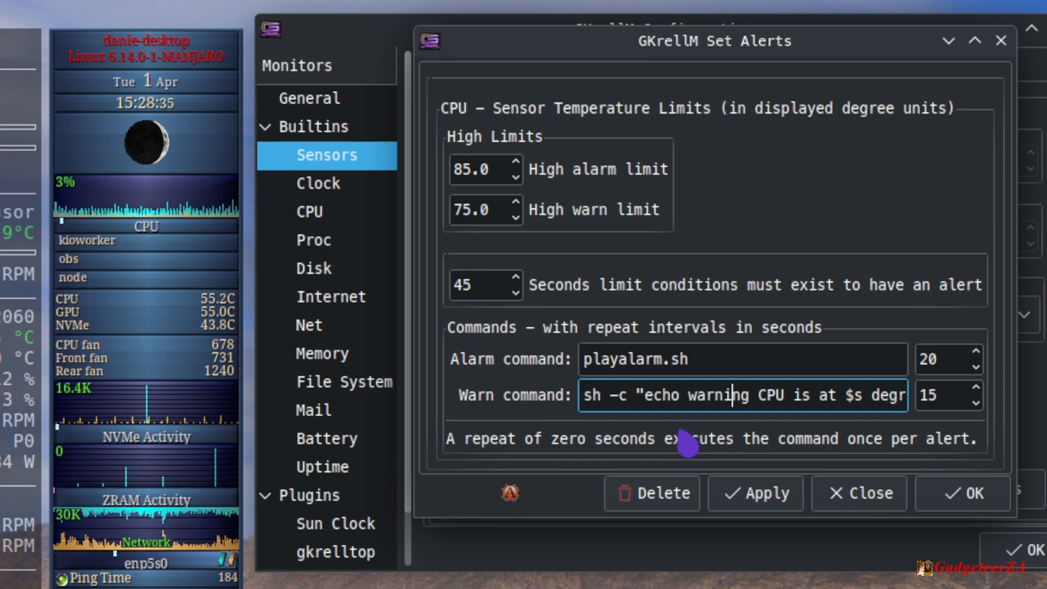
pyautogui.press('Left')
pyautogui.press('Left')
pyautogui.press('Left')
pyautogui.press('Left')
pyautogui.press('Left')
pyautogui.press('Left')
pyautogui.press('Left')
pyautogui.press('Left')
pyautogui.press('Left')
pyautogui.press('Left')
pyautogui.press('Left')
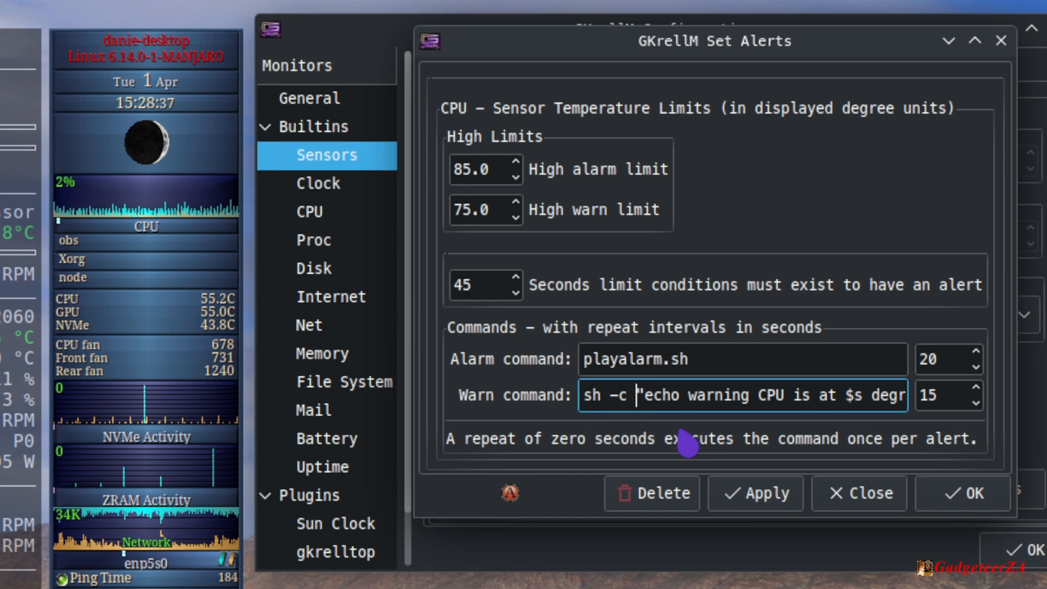
pyautogui.press('Right')
pyautogui.press('Right')
pyautogui.press('Right')
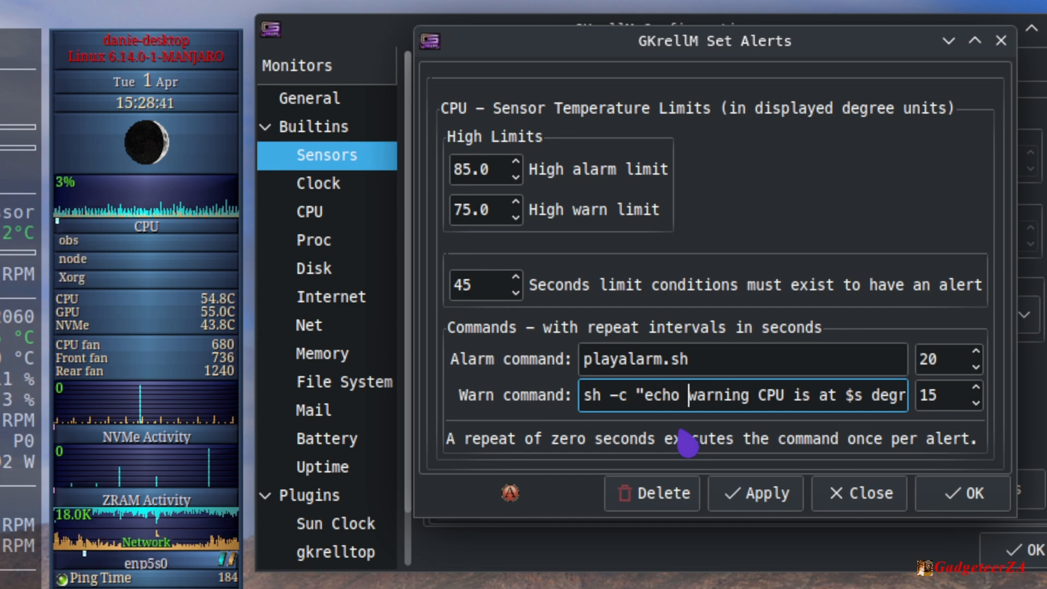
pyautogui.press('Right')
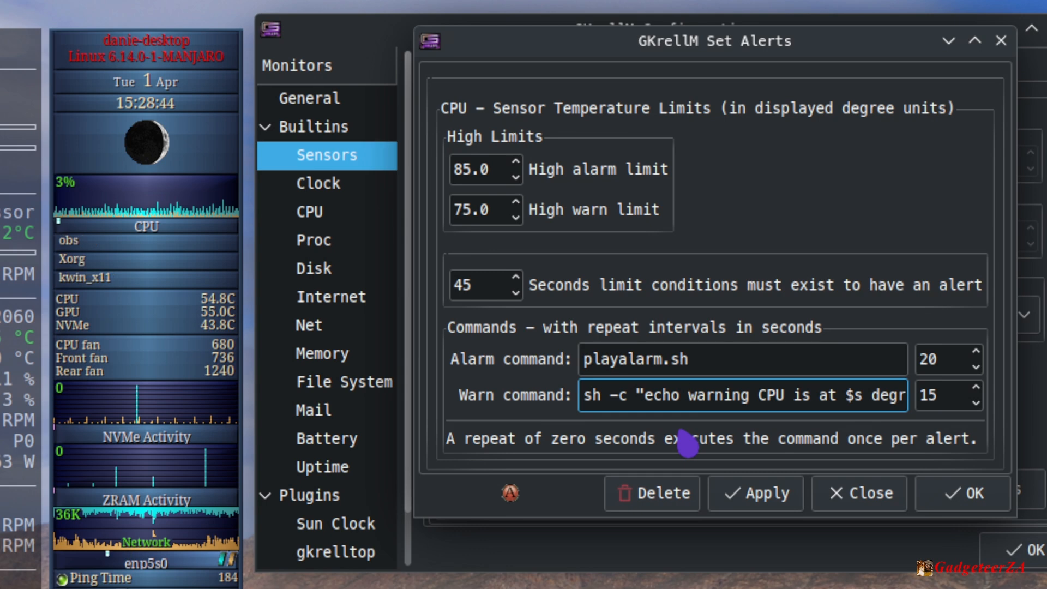
pyautogui.hotkey('ctrl', 'Right')
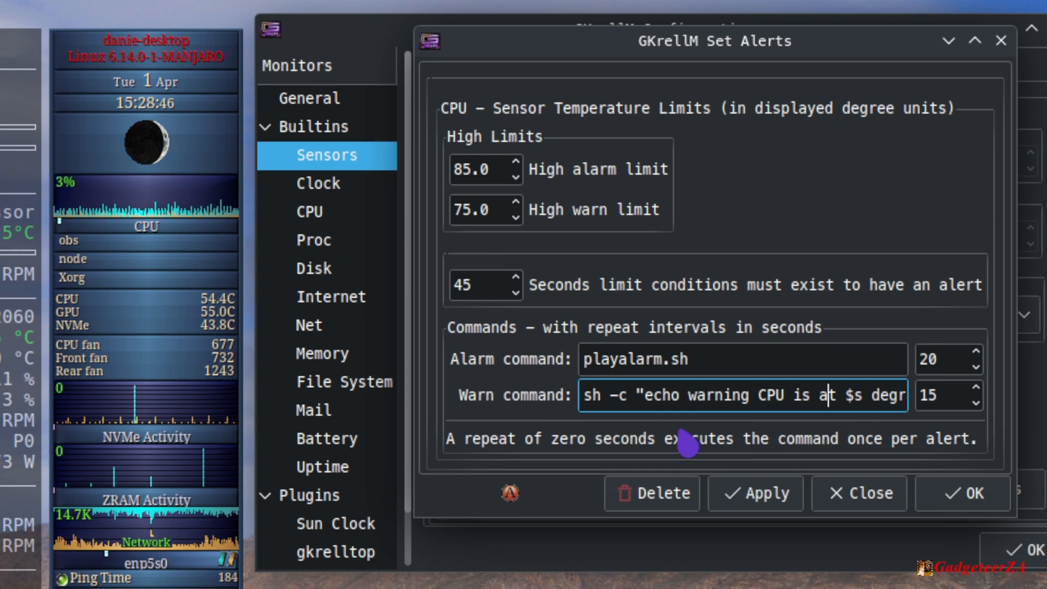
pyautogui.press('Right')
pyautogui.press('Right')
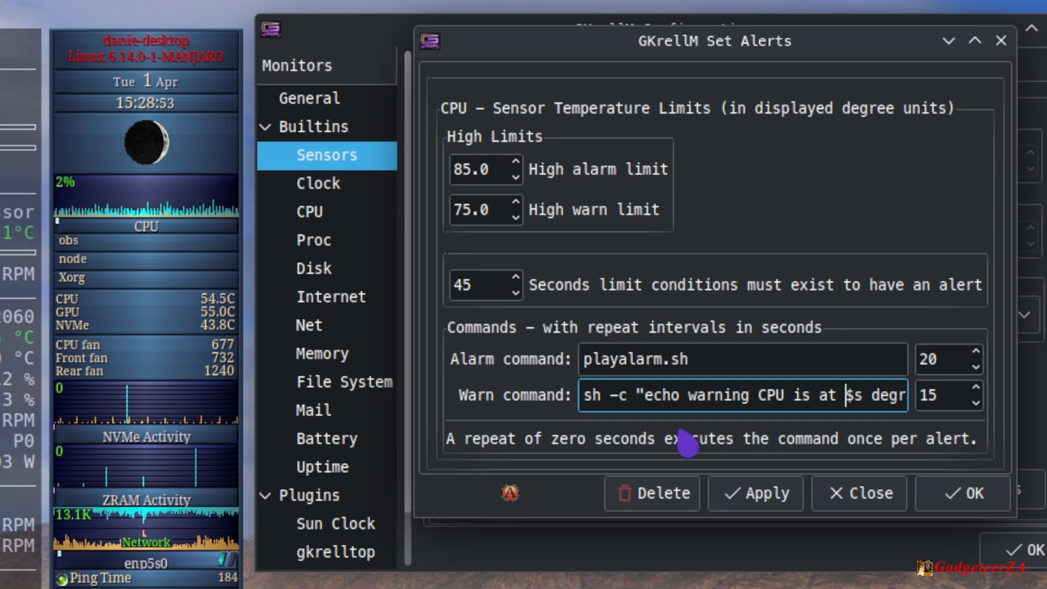
# Examine the rest of the warn command to its end, and return to where the message is piped to espeak
pyautogui.press('Right')
pyautogui.press('Right')
pyautogui.press('Right')
pyautogui.press('Right')
pyautogui.press('Right')
pyautogui.press('Right')
pyautogui.press('Right')
pyautogui.press('Right')
pyautogui.press('Right')
pyautogui.press('Right')
pyautogui.press('Right')
pyautogui.press('Right')
pyautogui.press('Right')
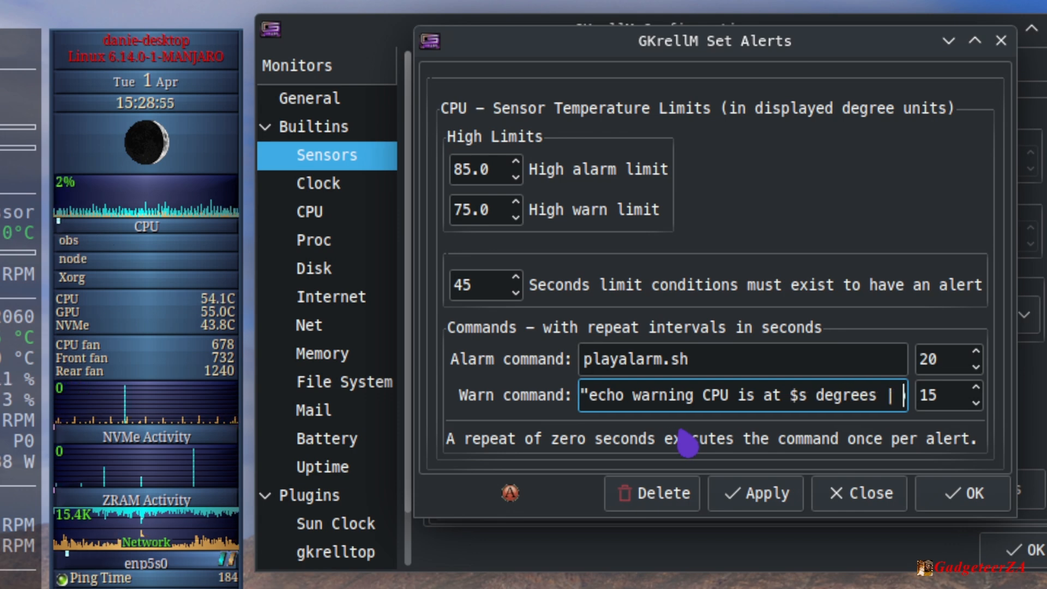
pyautogui.press('Right')
pyautogui.press('Right')
pyautogui.press('Right')
pyautogui.press('Right')
pyautogui.press('Right')
pyautogui.press('Right')
pyautogui.press('Right')
pyautogui.press('Right')
pyautogui.press('Right')
pyautogui.press('Right')
pyautogui.press('Right')
pyautogui.press('Right')
pyautogui.press('Right')
pyautogui.press('Right')
pyautogui.press('Right')
pyautogui.press('Right')
pyautogui.press('Right')
pyautogui.press('Right')
pyautogui.press('Right')
pyautogui.press('Right')
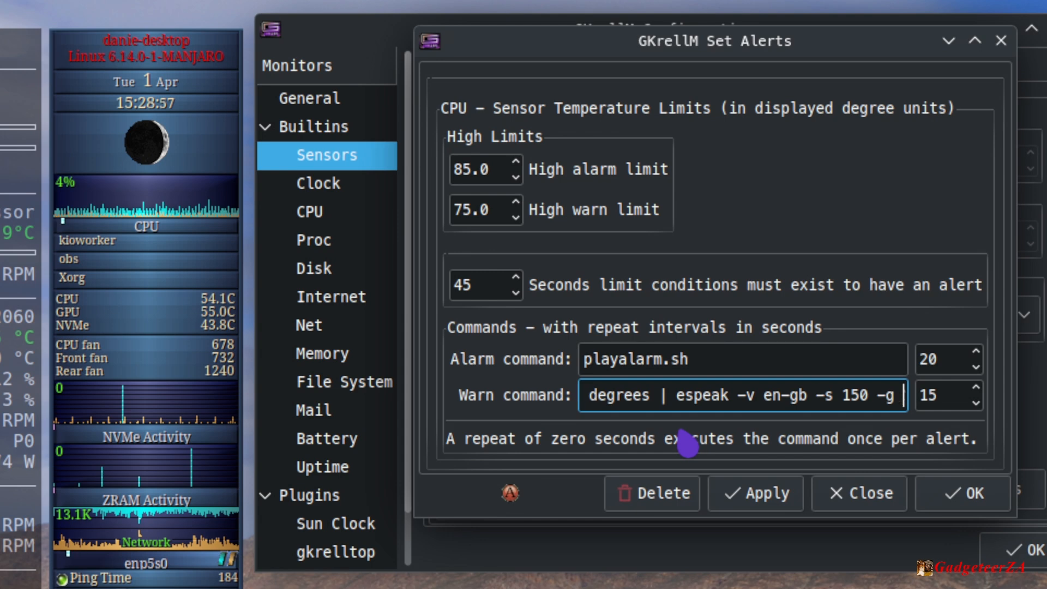
pyautogui.press('Right')
pyautogui.press('Right')
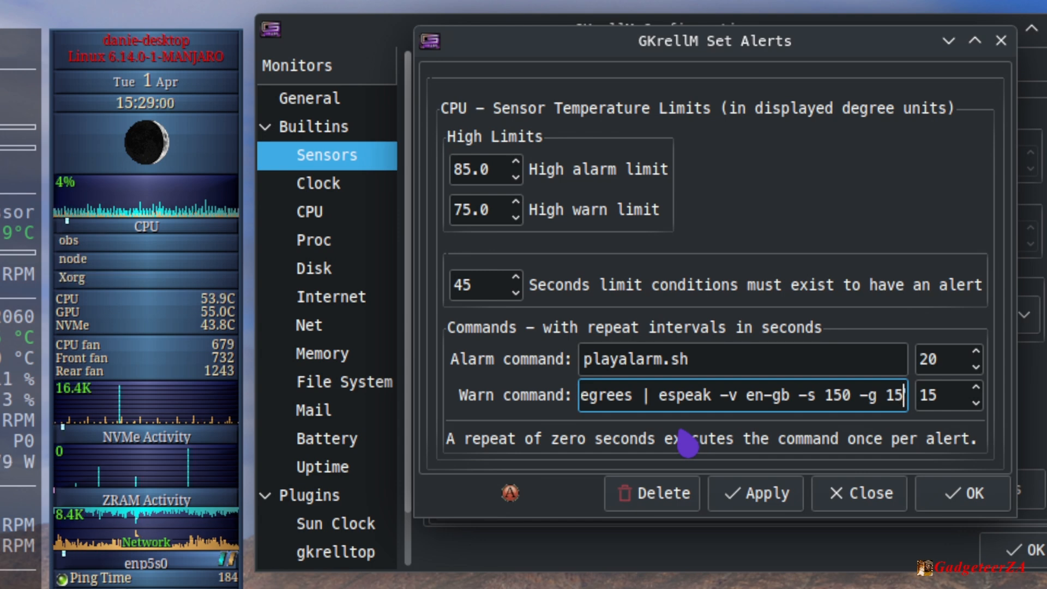
pyautogui.press('Left')
pyautogui.press('Left')
pyautogui.press('Left')
pyautogui.press('Left')
pyautogui.press('Left')
pyautogui.press('Left')
pyautogui.press('Left')
pyautogui.press('Left')
pyautogui.press('Left')
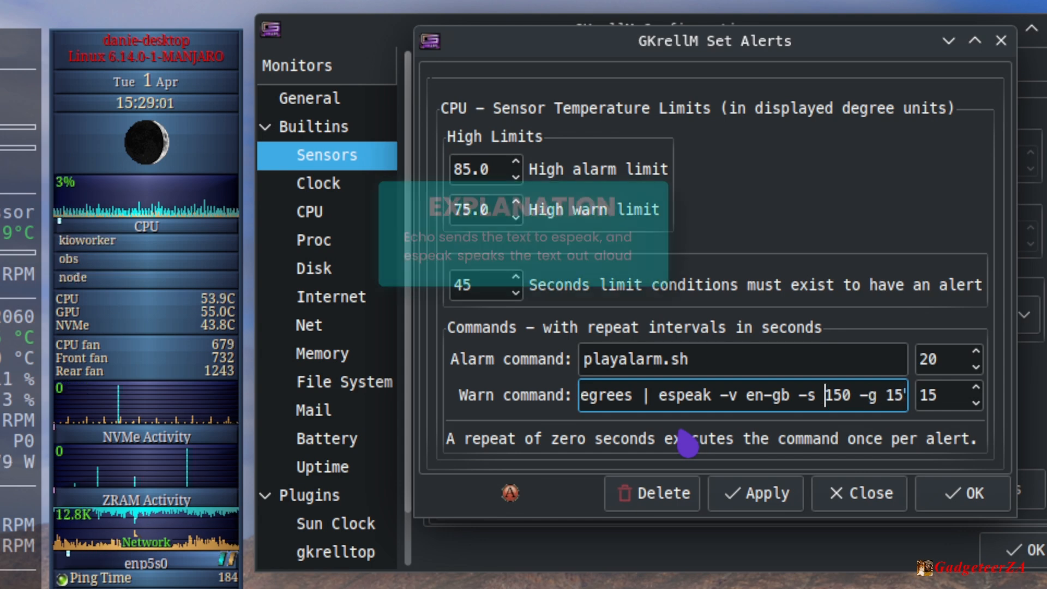
pyautogui.press('Left')
pyautogui.press('Left')
pyautogui.press('Left')
pyautogui.press('Left')
pyautogui.press('Left')
pyautogui.press('Left')
pyautogui.press('Left')
pyautogui.press('Left')
pyautogui.press('Left')
pyautogui.press('Left')
pyautogui.press('Left')
pyautogui.press('Left')
pyautogui.press('Left')
pyautogui.press('Left')
pyautogui.press('Left')
pyautogui.press('Left')
pyautogui.press('Left')
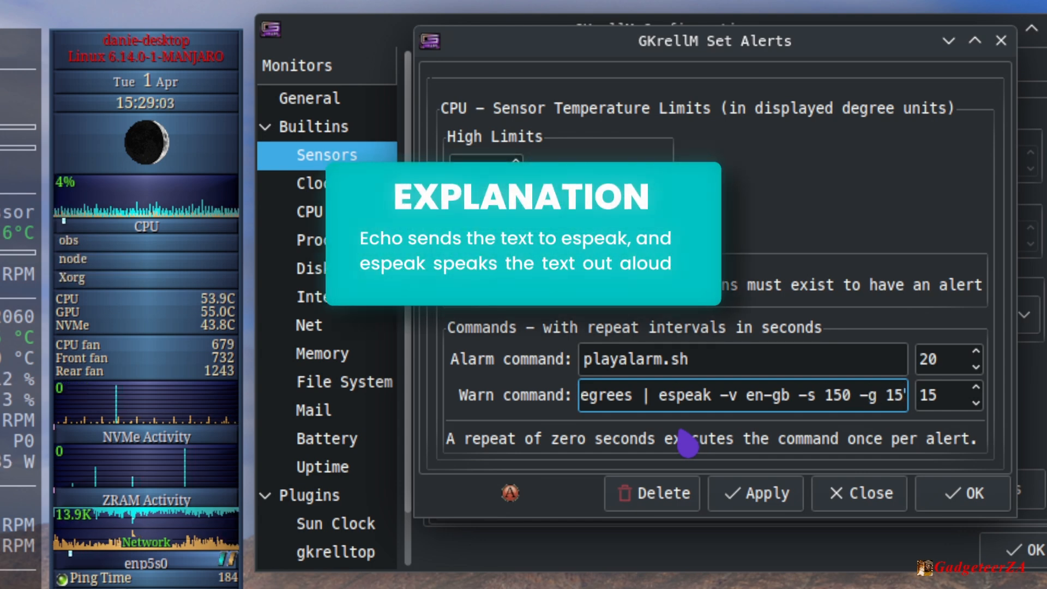
pyautogui.press('Left')
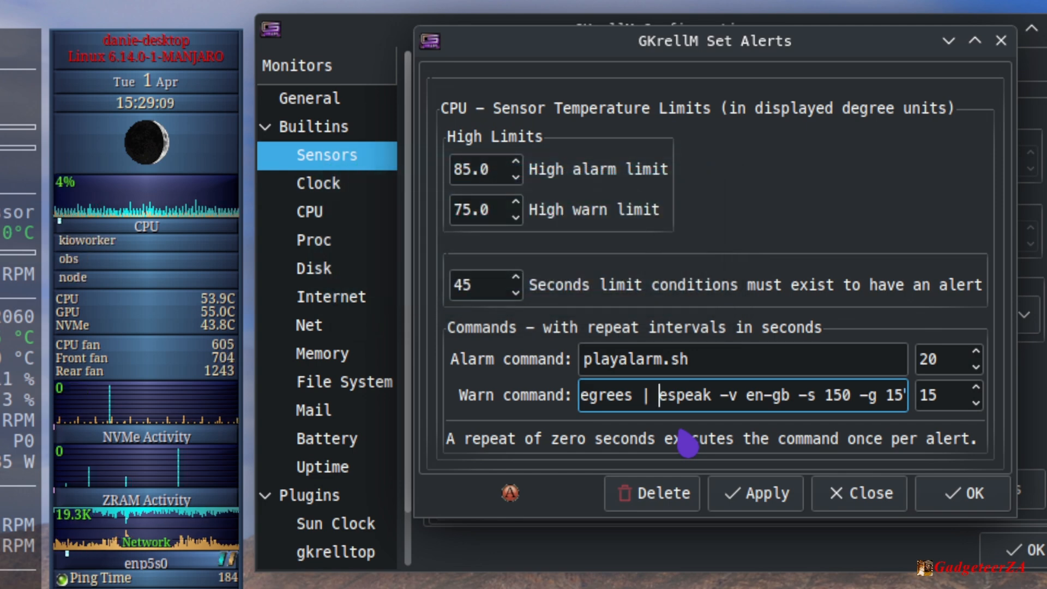
# Examine the espeak voice, speed and gap options at the end of the warn command
pyautogui.press('Right')
pyautogui.press('Right')
pyautogui.press('Right')
pyautogui.press('Right')
pyautogui.press('Right')
pyautogui.press('Right')
pyautogui.press('Right')
pyautogui.press('Right')
pyautogui.press('Right')
pyautogui.press('Right')
pyautogui.press('Right')
pyautogui.press('Right')
pyautogui.press('Right')
pyautogui.press('Right')
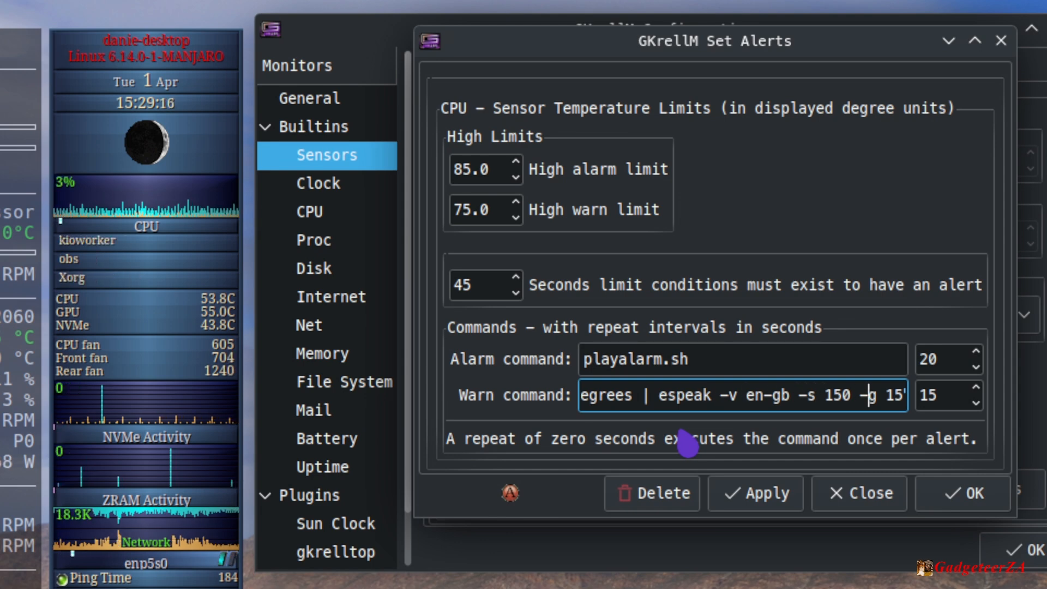
pyautogui.press('Right')
pyautogui.press('Right')
pyautogui.press('Right')
pyautogui.press('Right')
pyautogui.press('Right')
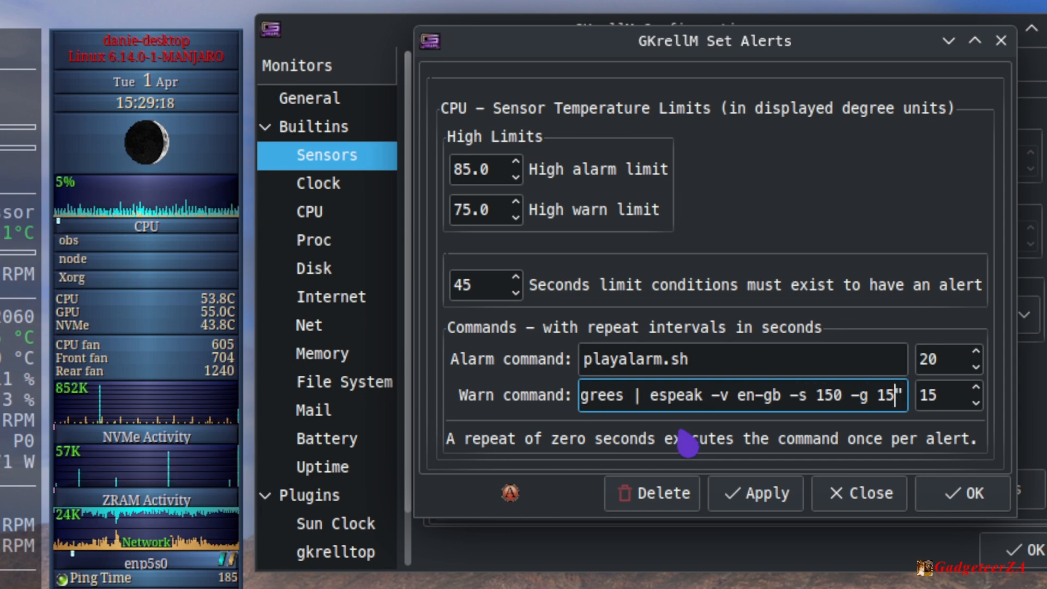
pyautogui.press('Left')
pyautogui.press('Left')
pyautogui.press('Left')
pyautogui.press('Left')
pyautogui.press('Left')
pyautogui.press('Left')
pyautogui.press('Left')
pyautogui.press('Left')
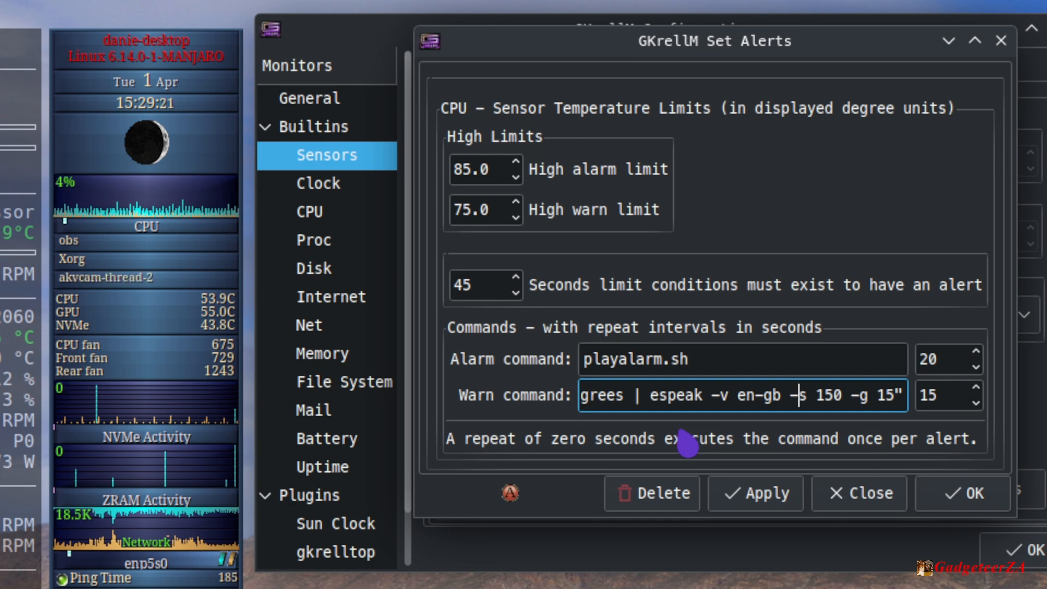
pyautogui.press('Right')
pyautogui.press('Right')
pyautogui.press('Right')
pyautogui.press('Right')
pyautogui.press('Right')
pyautogui.press('Right')
pyautogui.press('Right')
pyautogui.press('Right')
pyautogui.press('Right')
pyautogui.press('Right')
pyautogui.press('Right')
pyautogui.press('Right')
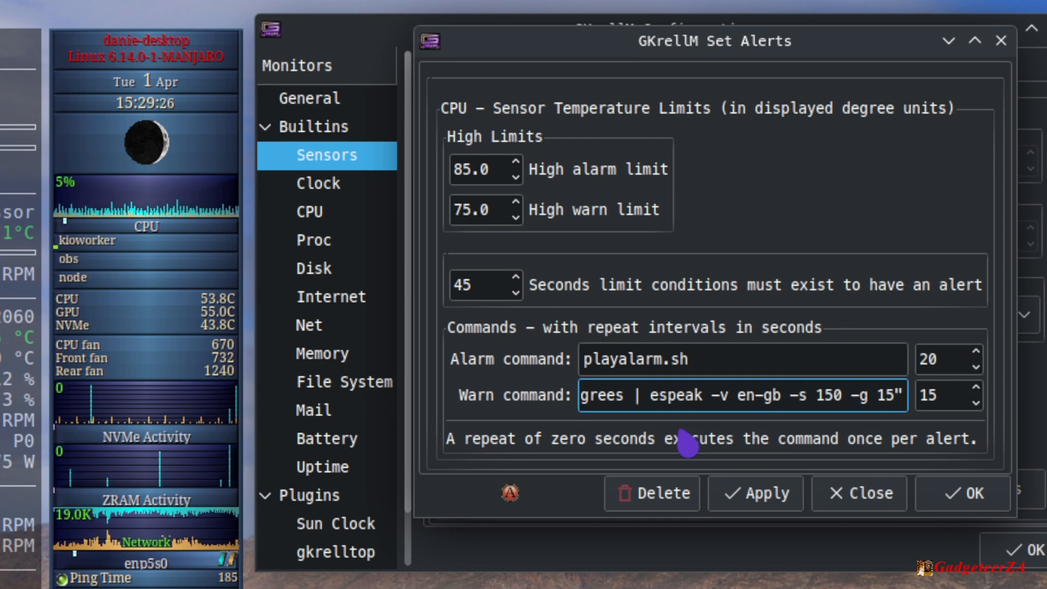
# Trace the warn command back from the espeak options through the pipe to the echoed text
pyautogui.press('Left')
pyautogui.press('Left')
pyautogui.press('Left')
pyautogui.press('Left')
pyautogui.press('Left')
pyautogui.press('Left')
pyautogui.press('Left')
pyautogui.press('Left')
pyautogui.press('Left')
pyautogui.press('Left')
pyautogui.press('Left')
pyautogui.press('Left')
pyautogui.press('Left')
pyautogui.press('Left')
pyautogui.press('Left')
pyautogui.press('Left')
pyautogui.press('Left')
pyautogui.press('Left')
pyautogui.press('Left')
pyautogui.press('Left')
pyautogui.press('Left')
pyautogui.press('Left')
pyautogui.press('Left')
pyautogui.press('Left')
pyautogui.press('Left')
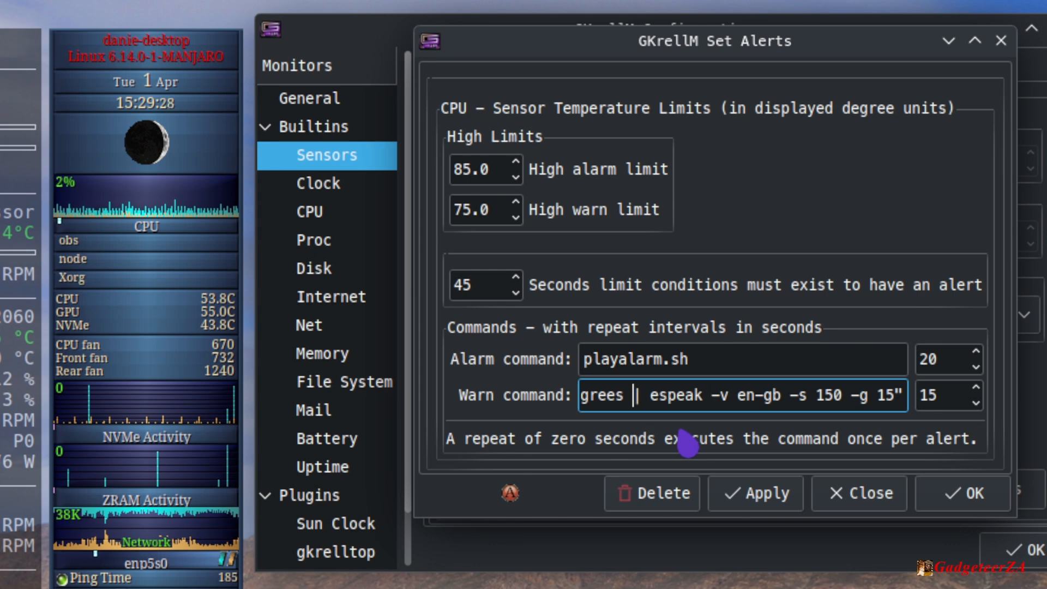
pyautogui.press('Left')
pyautogui.press('Left')
pyautogui.press('Left')
pyautogui.press('Left')
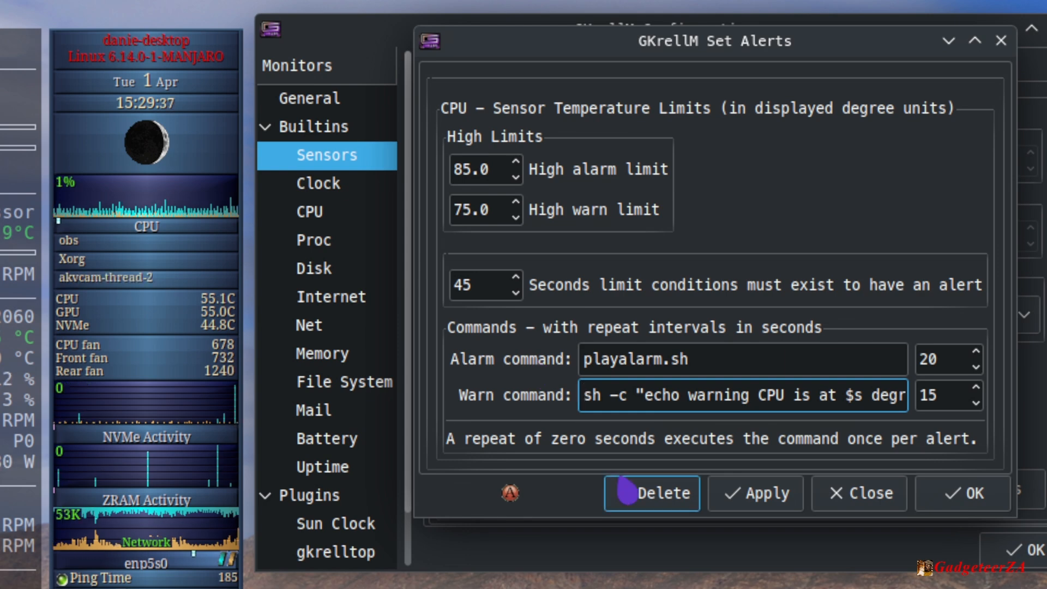
# Accept the CPU alert settings and disable the k10temp@c3/temp1 sensor labelled CPU
pyautogui.click(967, 494)
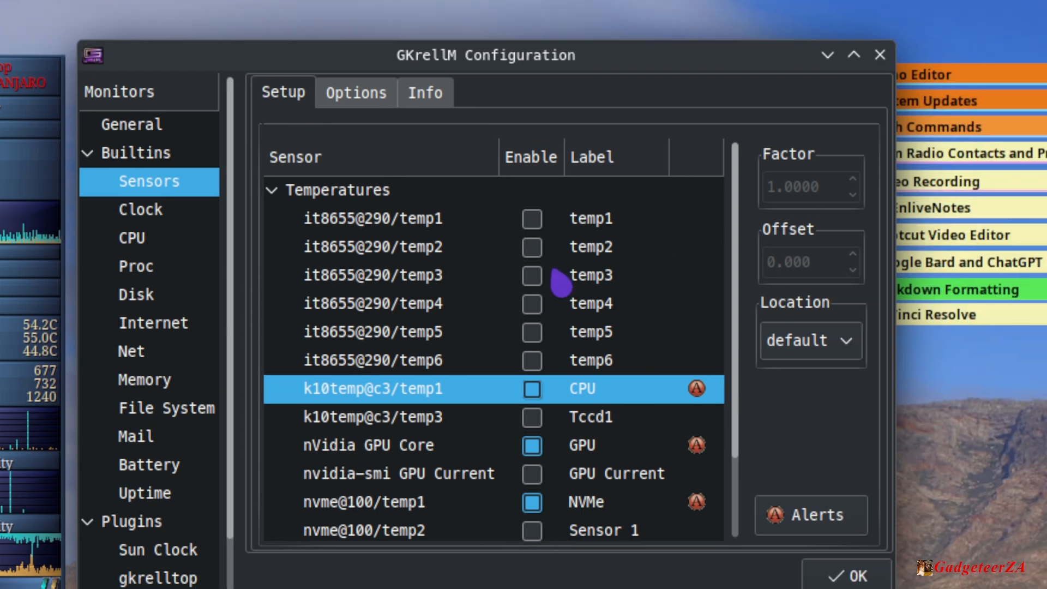
pyautogui.click(576, 386)
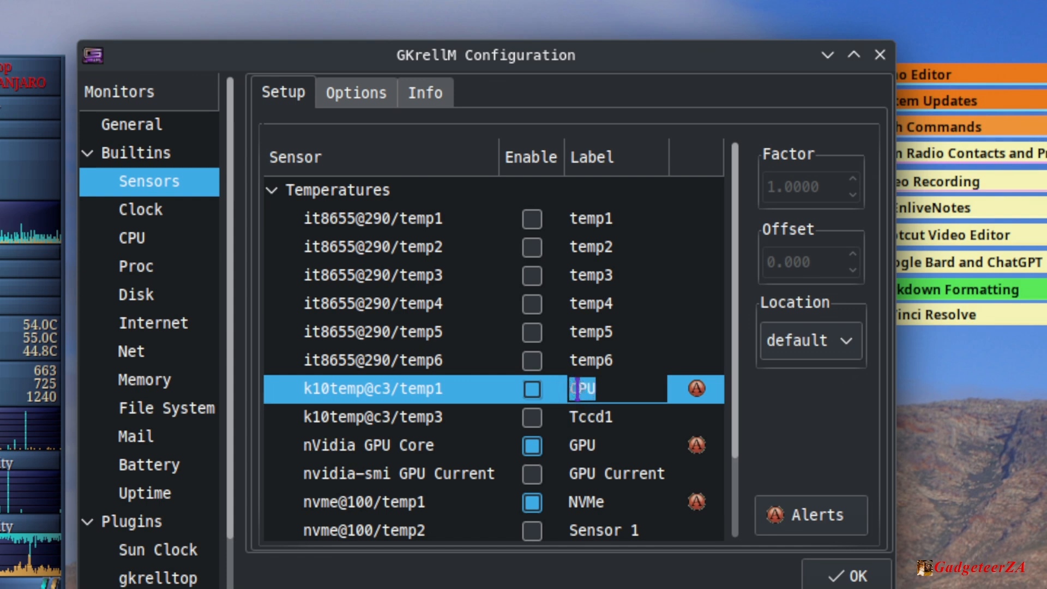
pyautogui.click(404, 385)
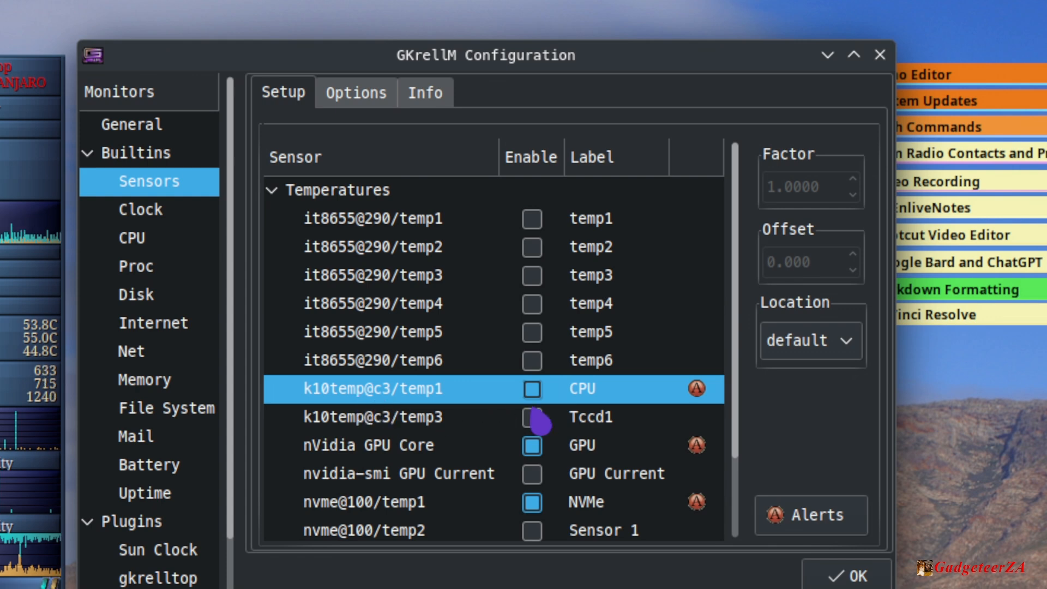
pyautogui.click(603, 393)
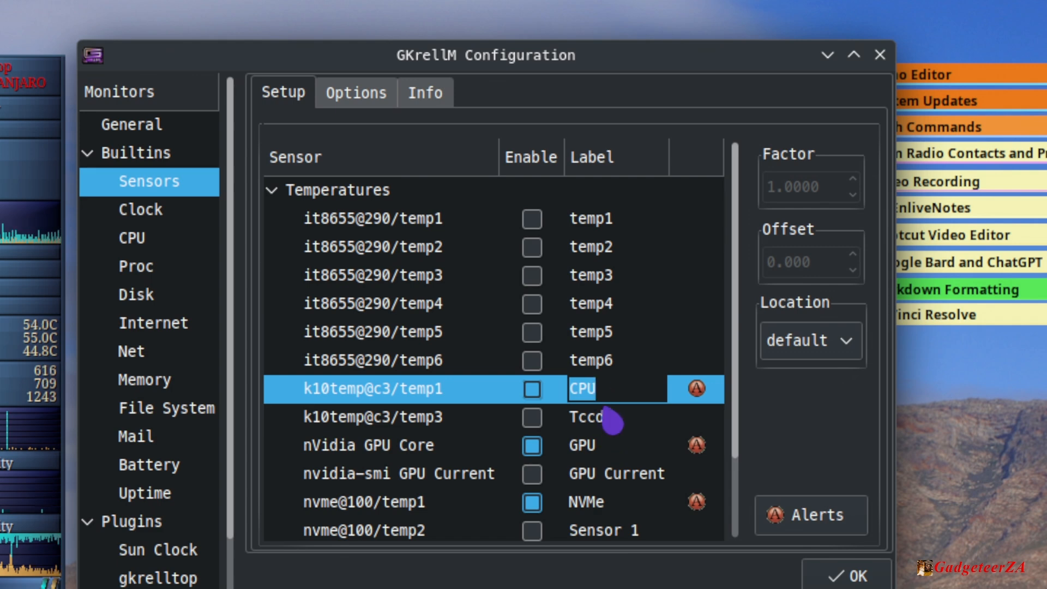
pyautogui.click(553, 391)
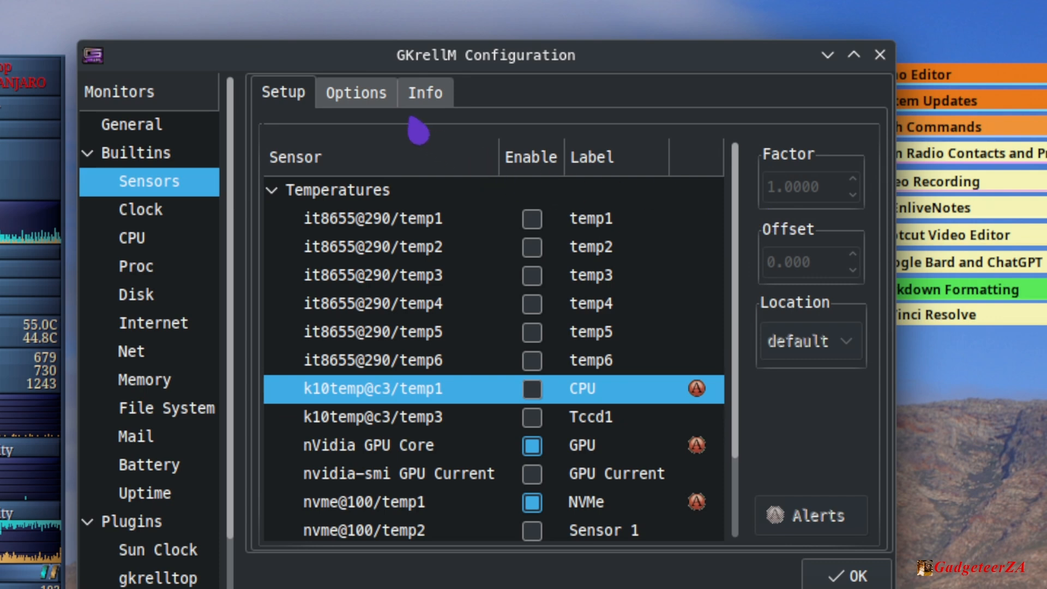
# Try the Fahrenheit display and the compact voltage layout in the sensor options, returning to Celsius and normal voltages with labels
pyautogui.click(367, 93)
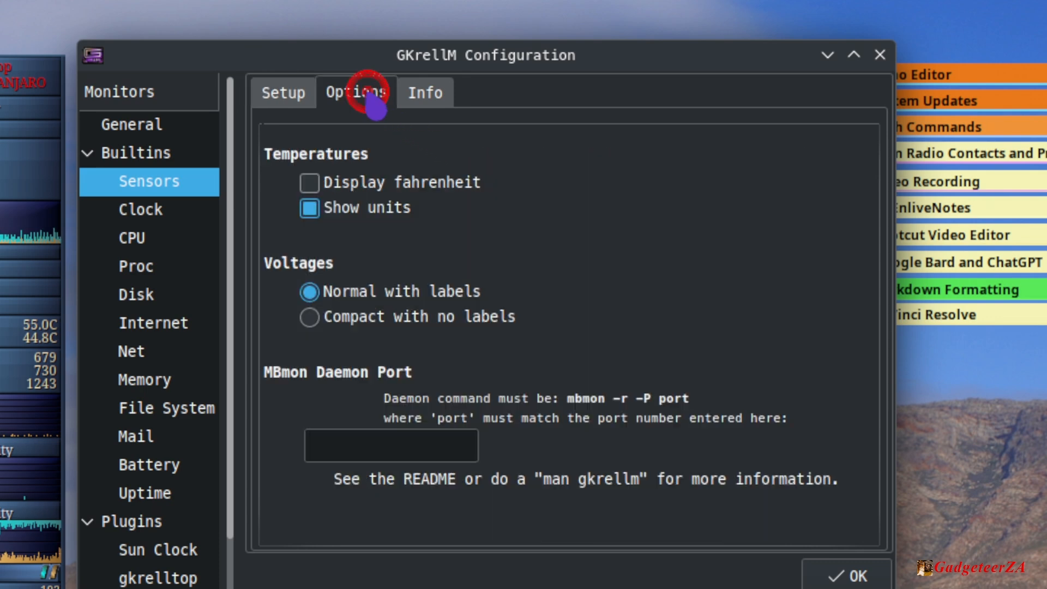
pyautogui.click(310, 180)
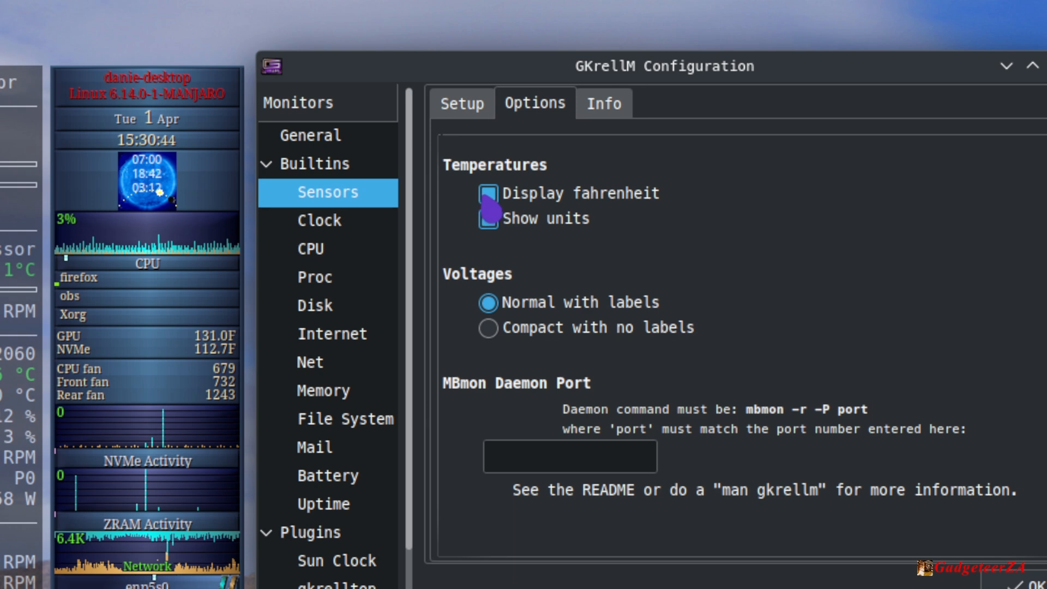
pyautogui.click(487, 195)
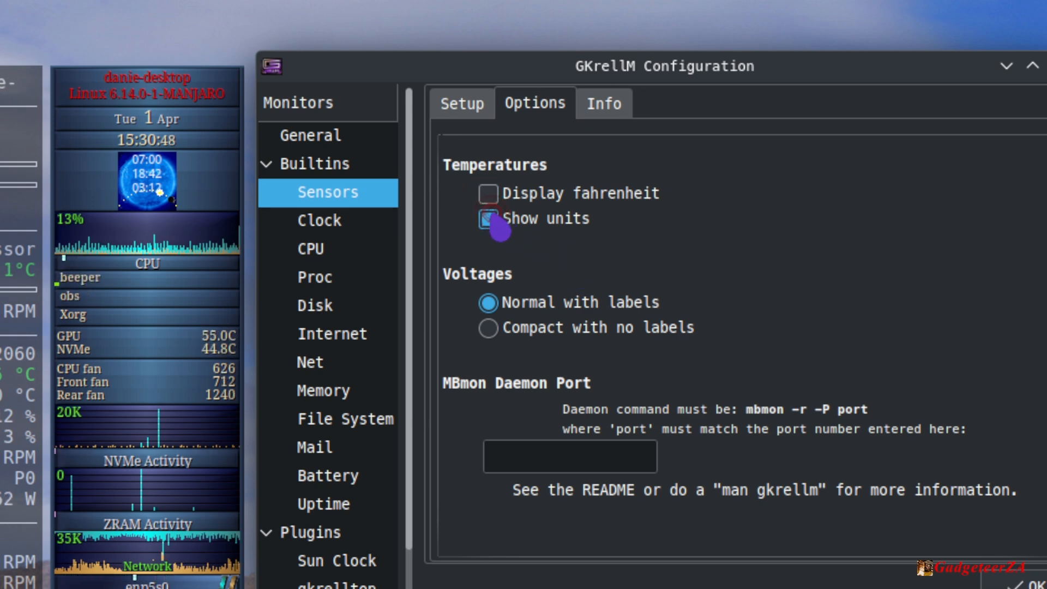
pyautogui.click(488, 328)
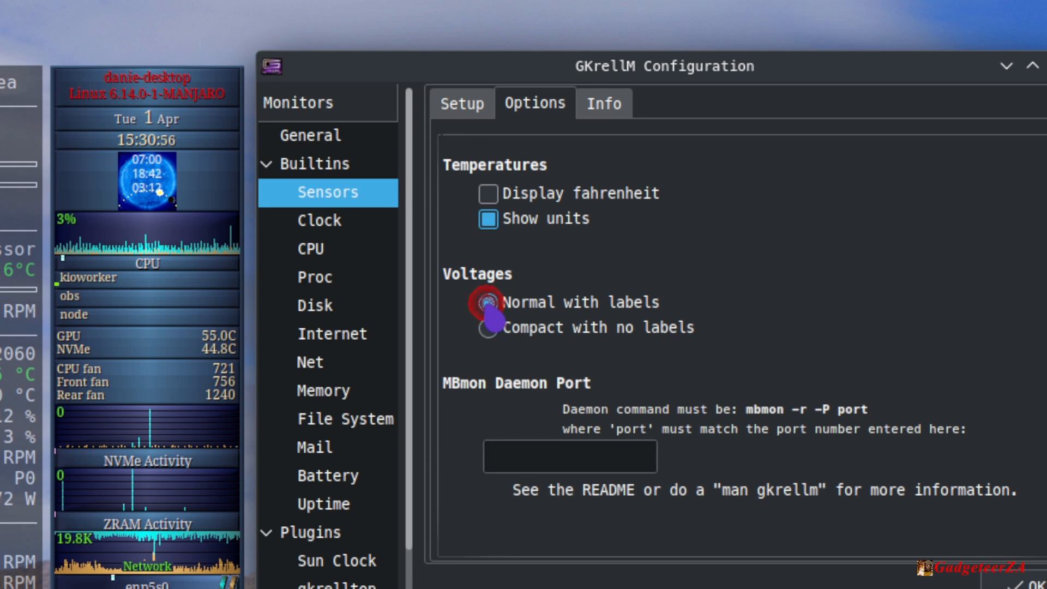
# Read the sensor setup information, including the substitution variables for alert commands, and return to its beginning
pyautogui.click(598, 103)
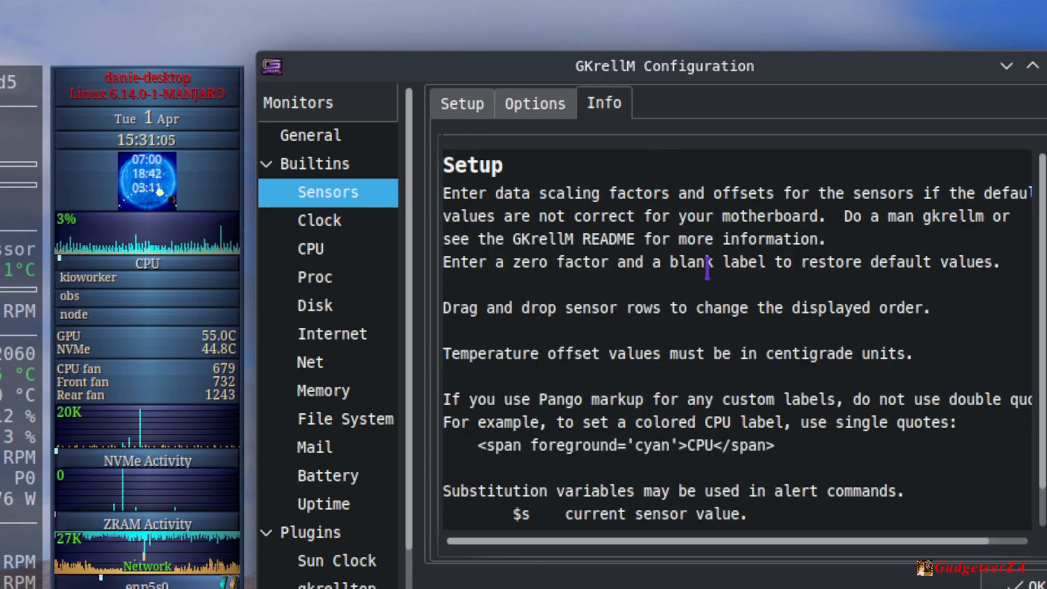
pyautogui.scroll(-2, 699, 249)
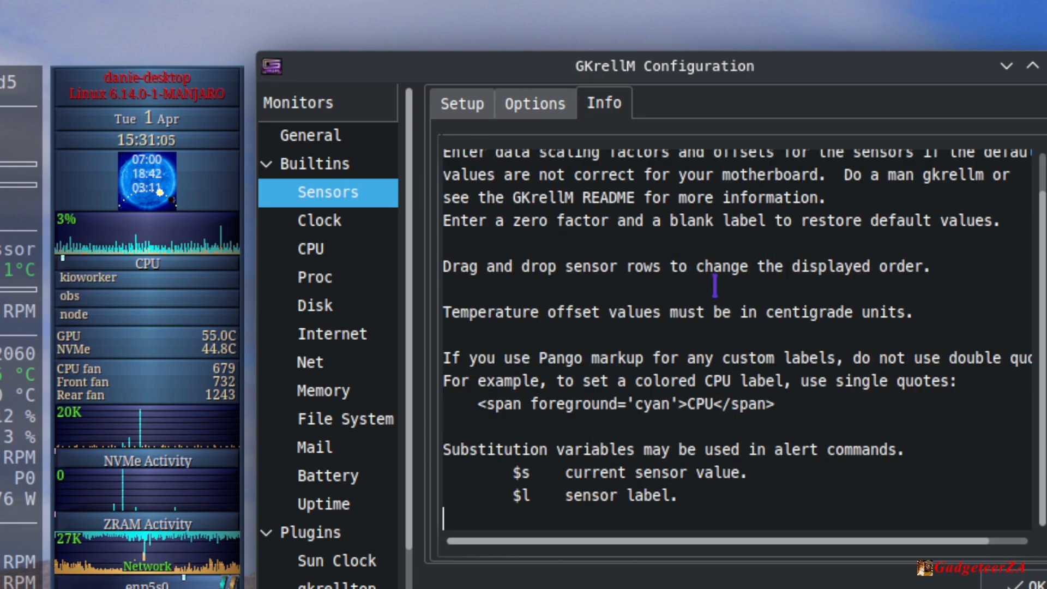
pyautogui.moveTo(511, 472); pyautogui.dragTo(820, 484)
pyautogui.click(630, 428)
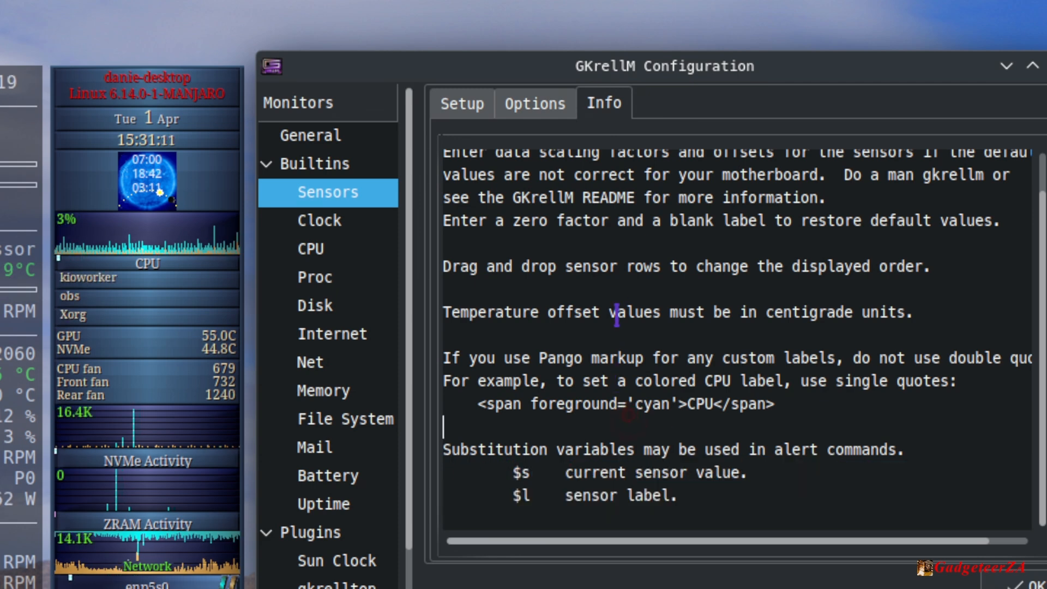
pyautogui.scroll(2, 617, 314)
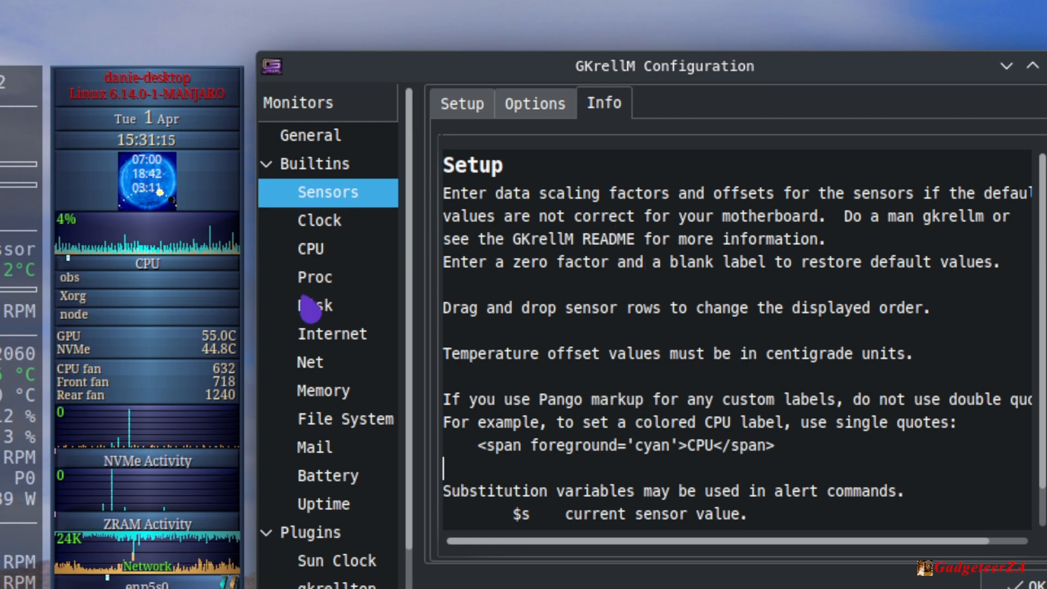
# Examine the Clock monitor's format strings, chime and launch commands and help text, switching the hour chime loop on and off again
pyautogui.click(300, 223)
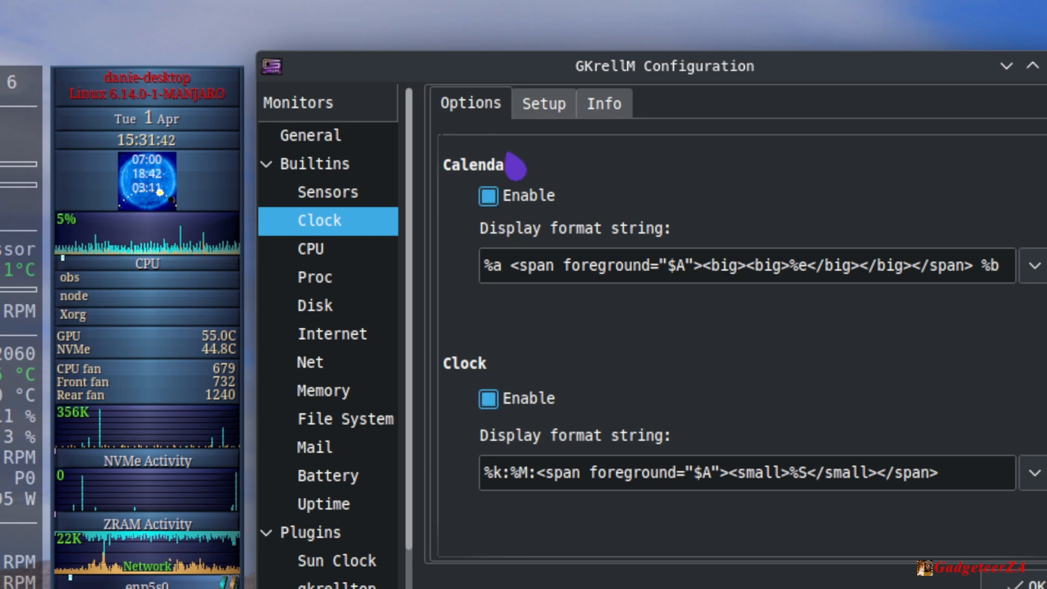
pyautogui.click(535, 105)
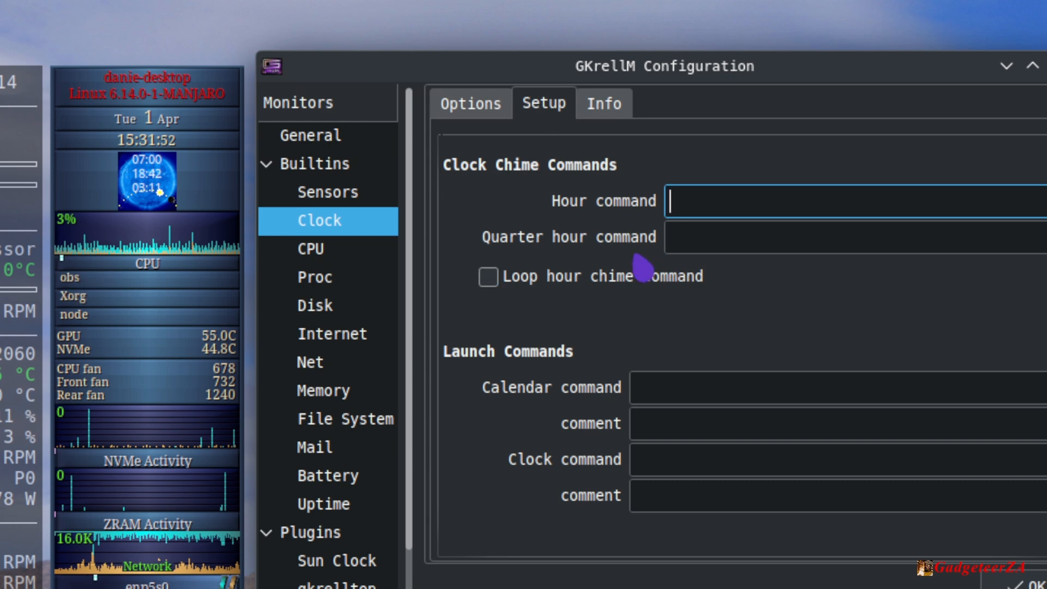
pyautogui.click(489, 277)
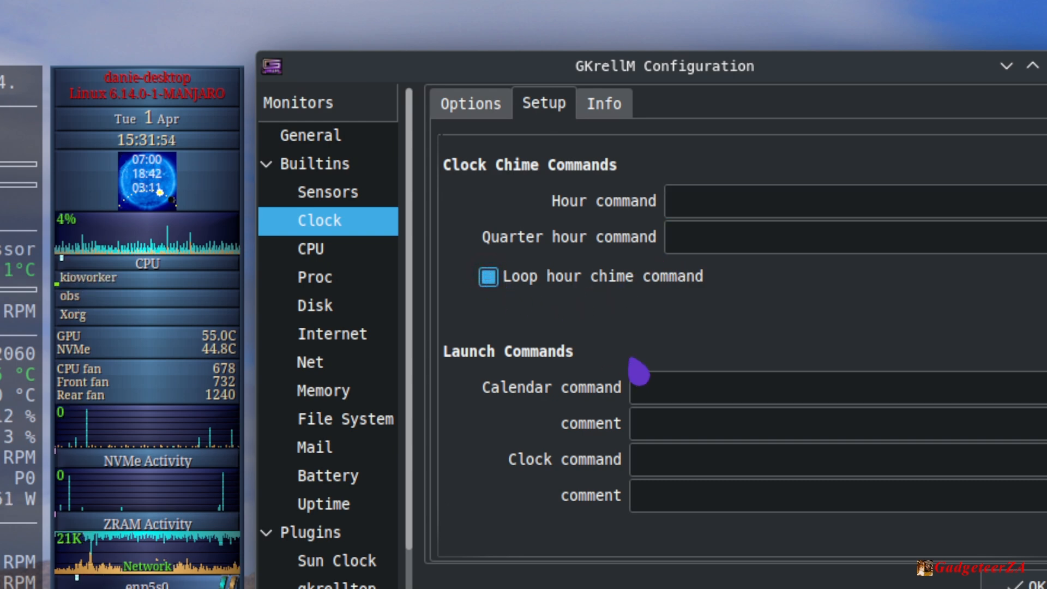
pyautogui.click(488, 277)
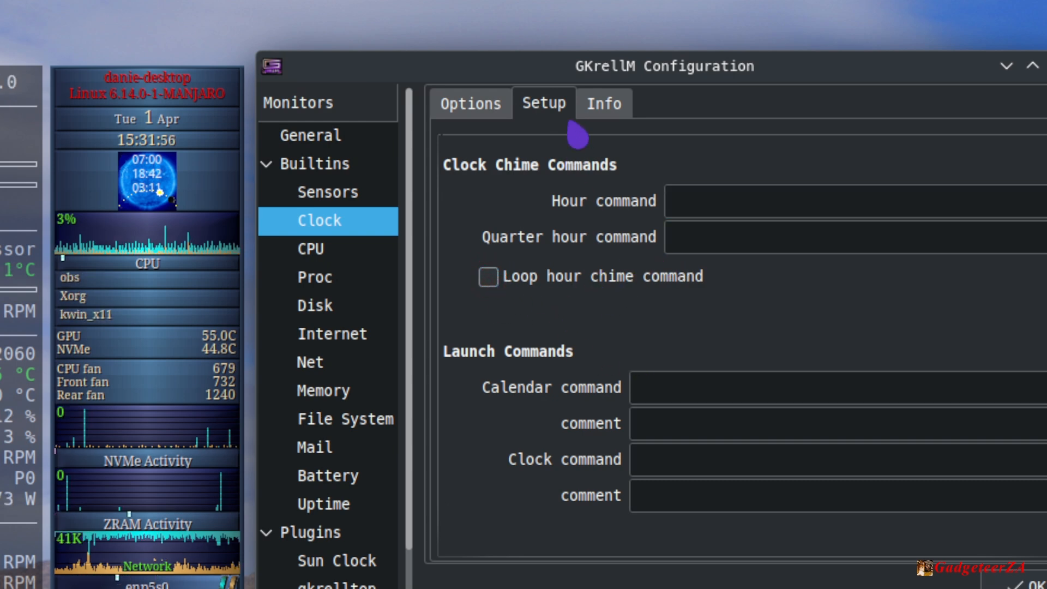
pyautogui.click(602, 103)
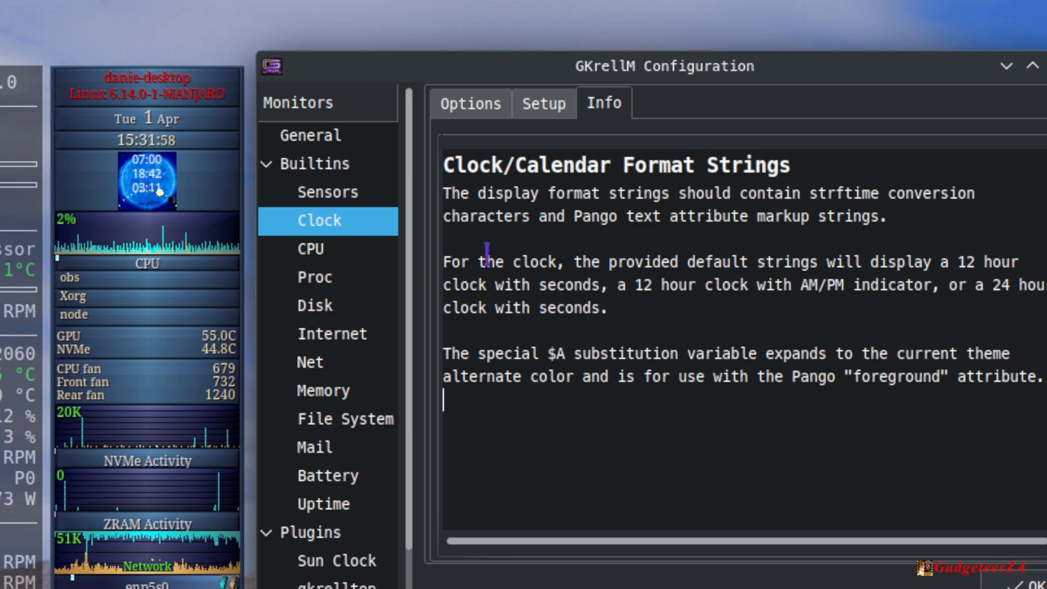
# Examine the CPU monitor's options and its list of SMP charts, hiding and restoring the percentage label on the CPU chart
pyautogui.click(323, 249)
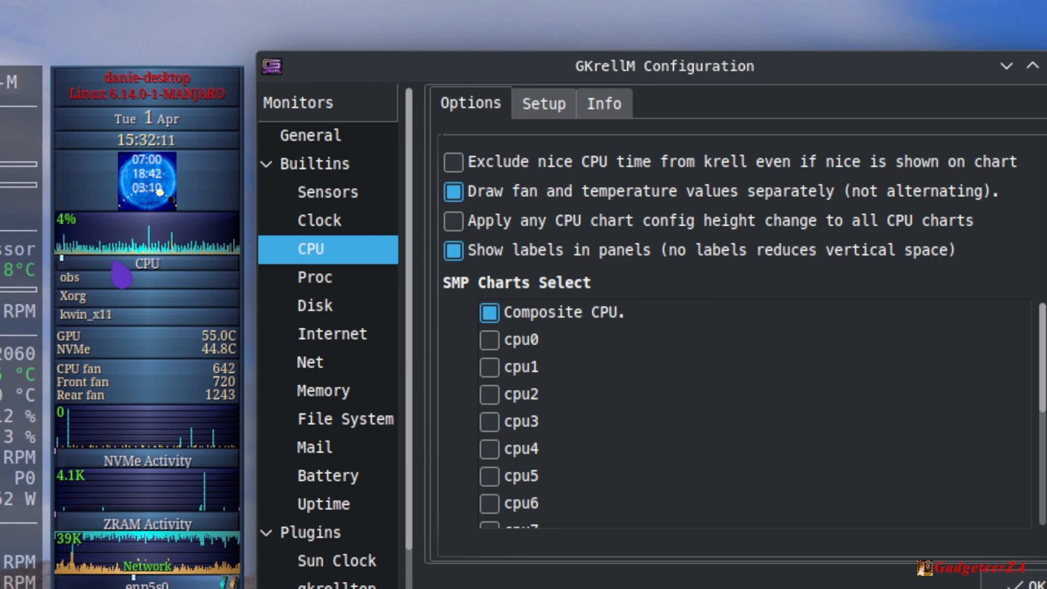
pyautogui.click(102, 233)
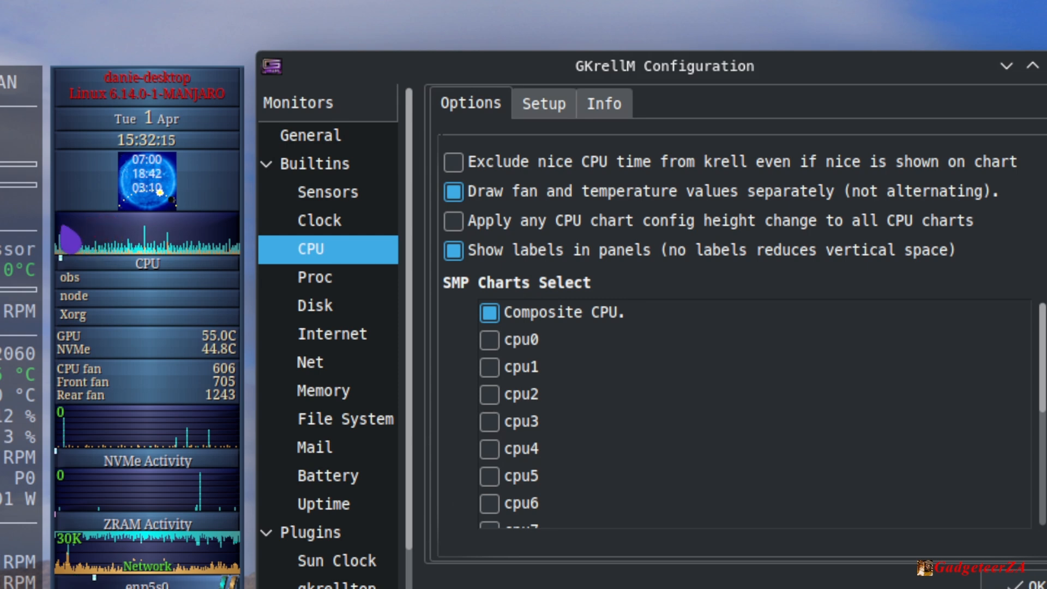
pyautogui.click(74, 228)
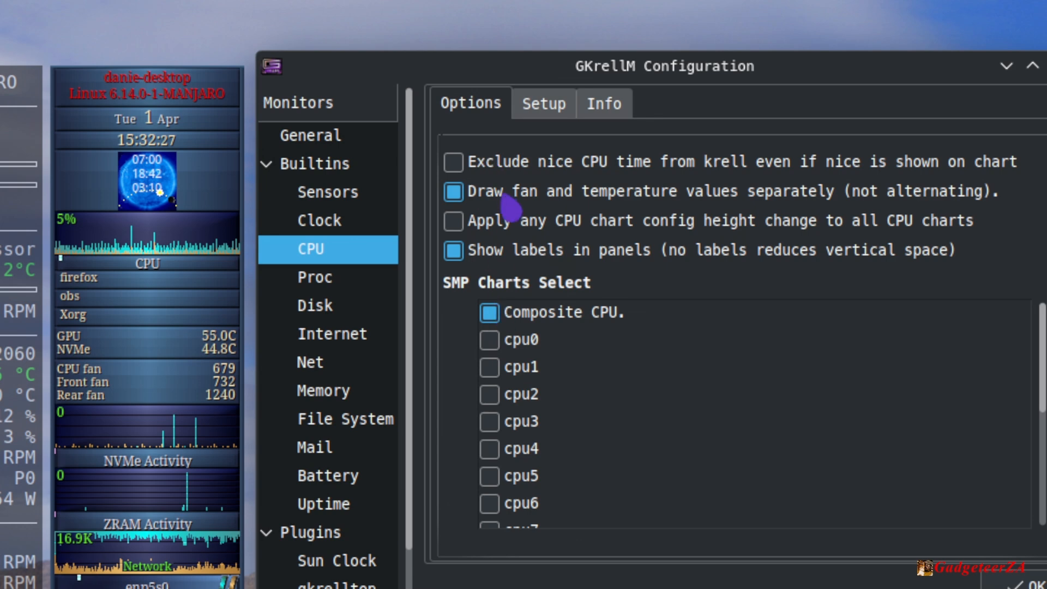
pyautogui.scroll(-3, 692, 377)
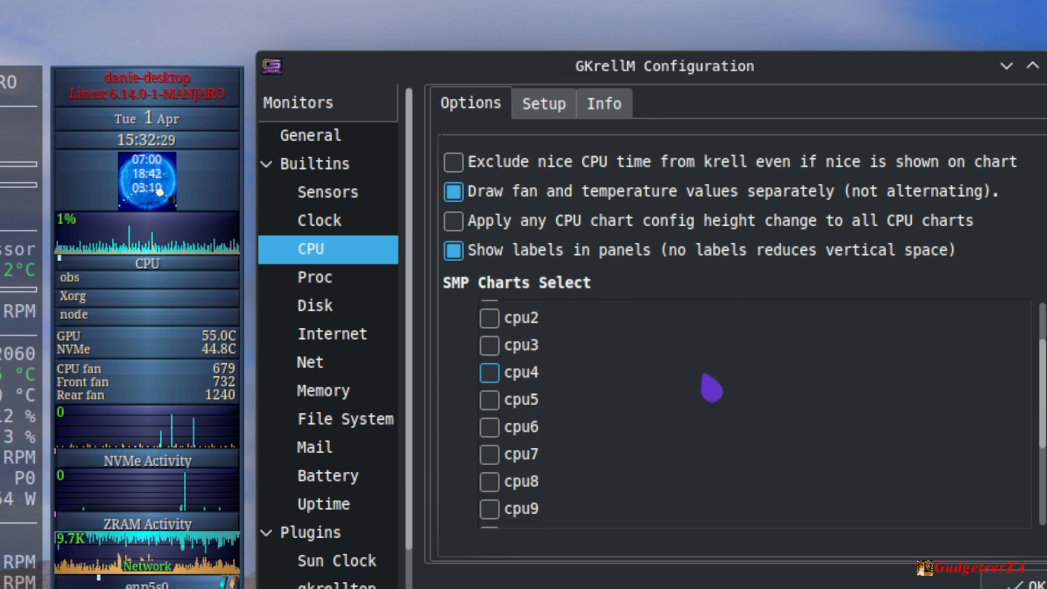
pyautogui.scroll(-5, 711, 388)
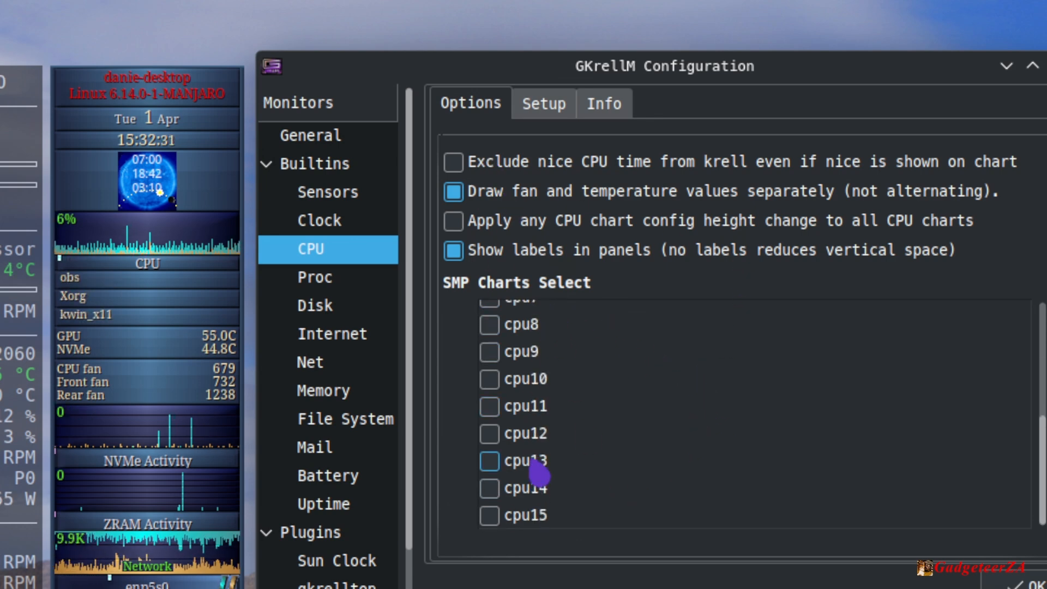
pyautogui.scroll(6, 533, 467)
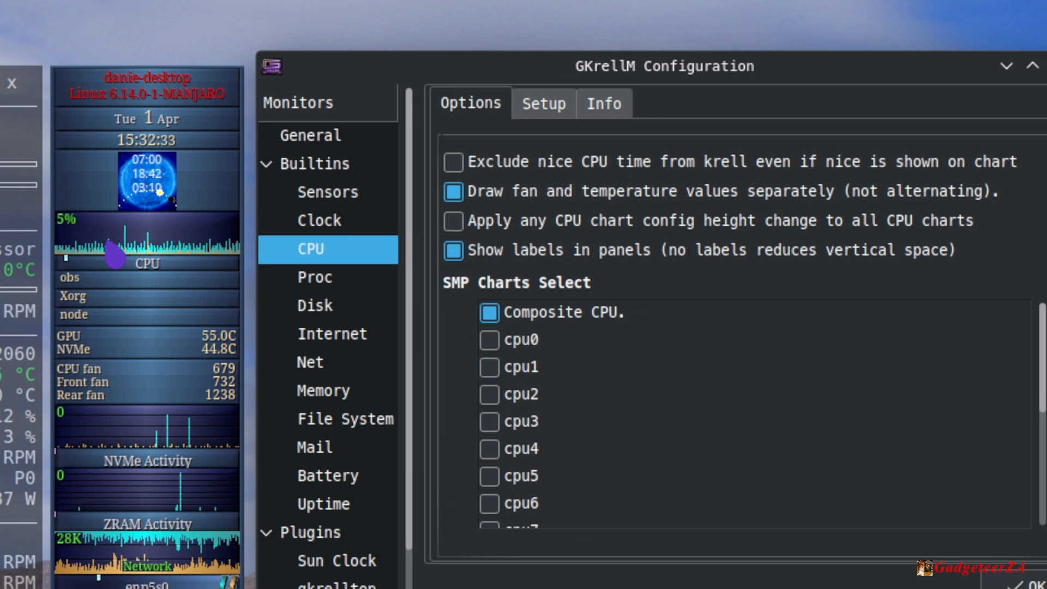
# Enable the individual charts for cpu0, cpu1 and cpu2, and disable them all again
pyautogui.click(499, 340)
pyautogui.click(488, 367)
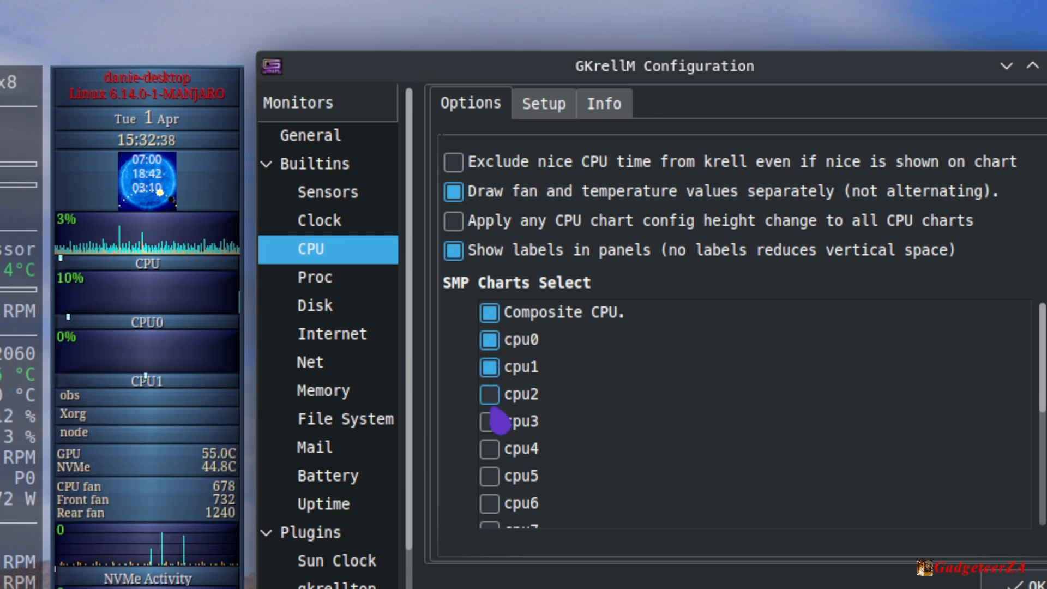
pyautogui.click(490, 394)
pyautogui.click(490, 393)
pyautogui.click(489, 367)
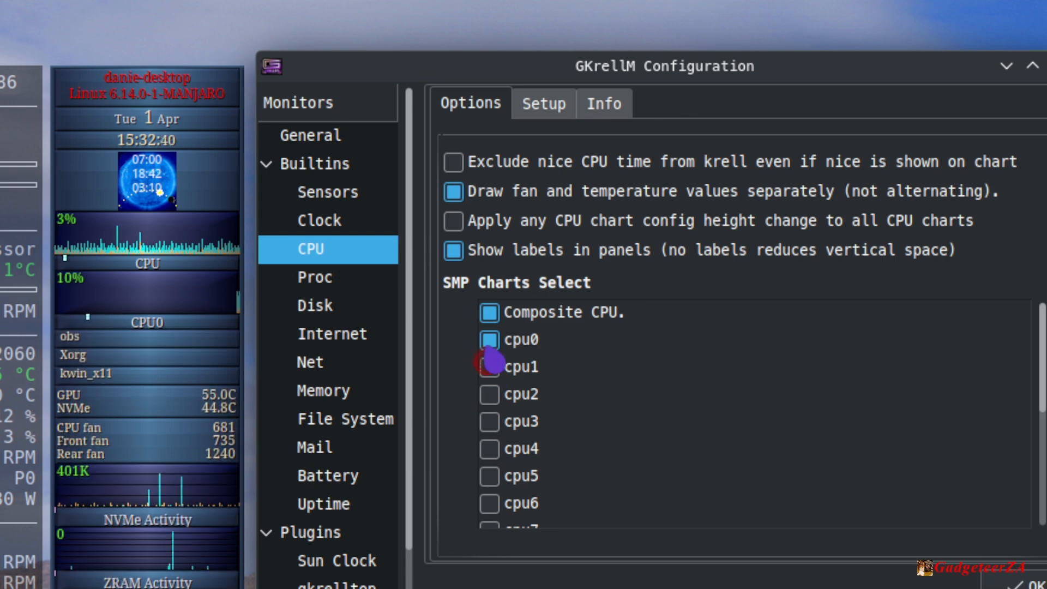
pyautogui.click(490, 340)
# Examine the CPU chart label format string, launch commands and the substitution variables available for chart labels
pyautogui.click(546, 104)
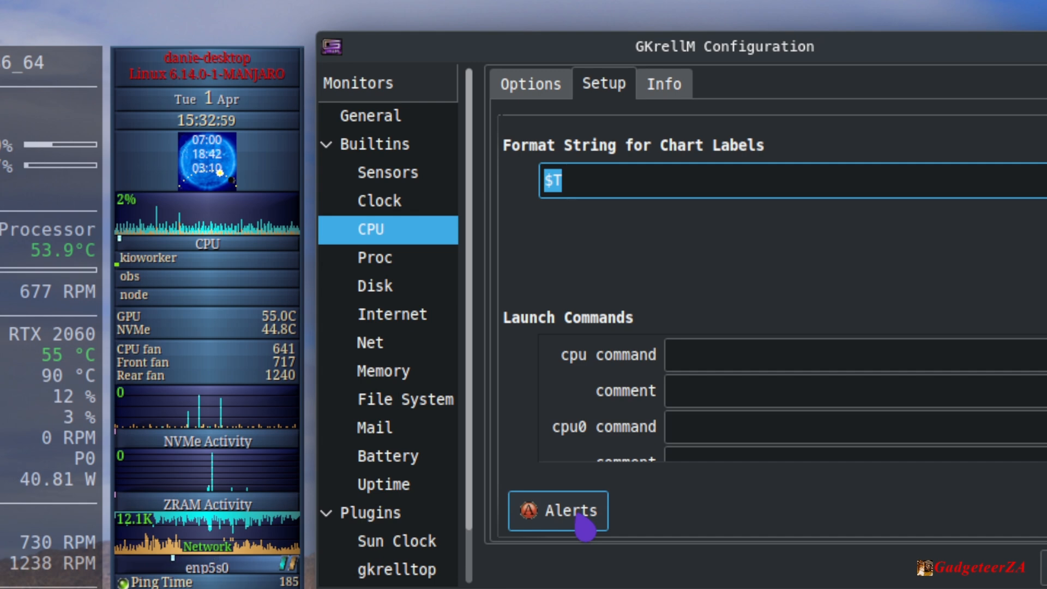
pyautogui.click(671, 93)
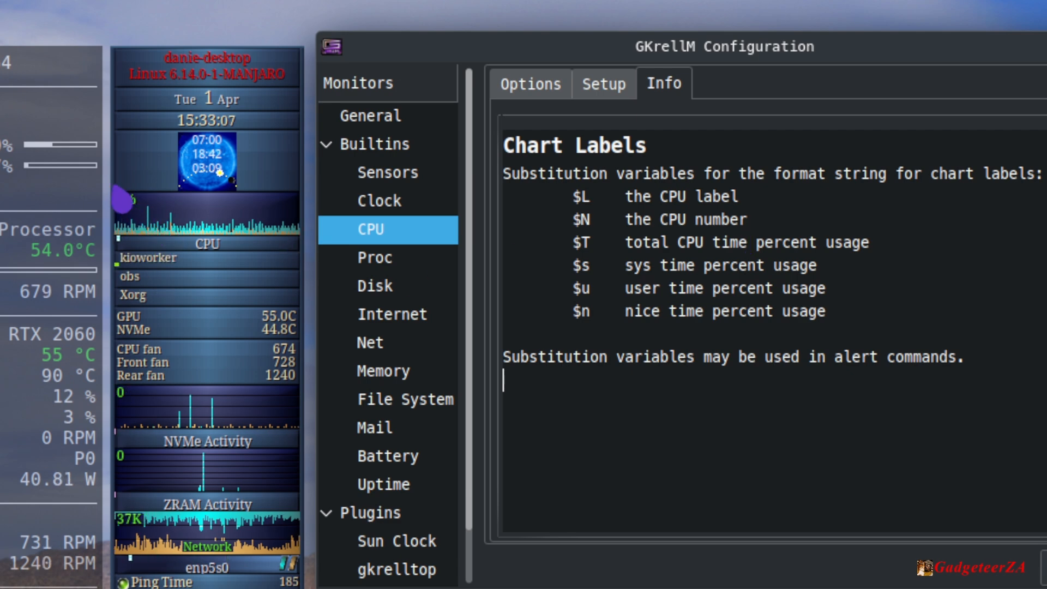
# Enable the Proc chart in the Proc monitor's options and disable it again
pyautogui.click(384, 267)
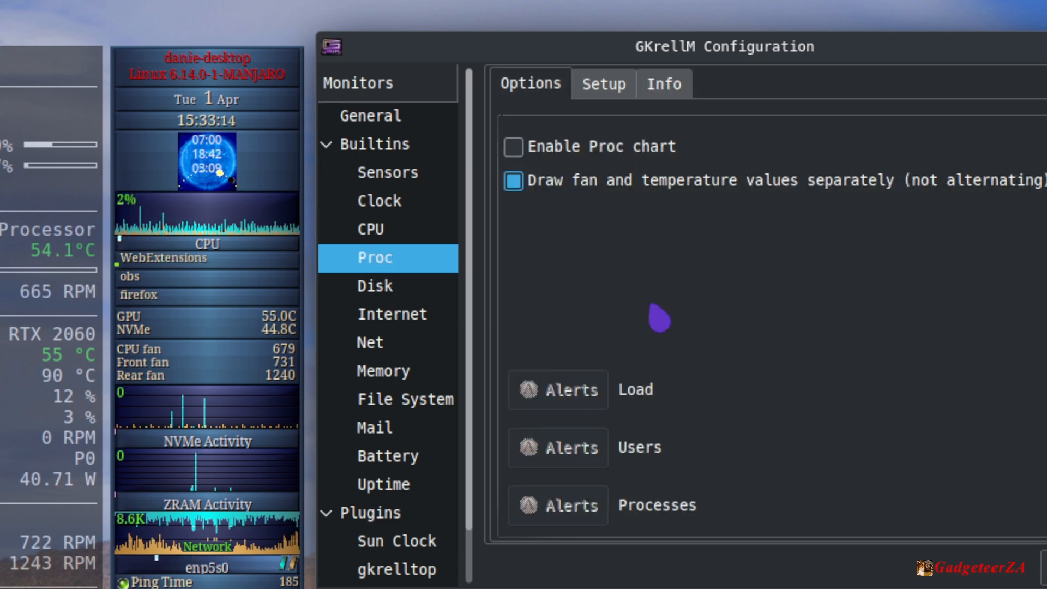
pyautogui.click(513, 148)
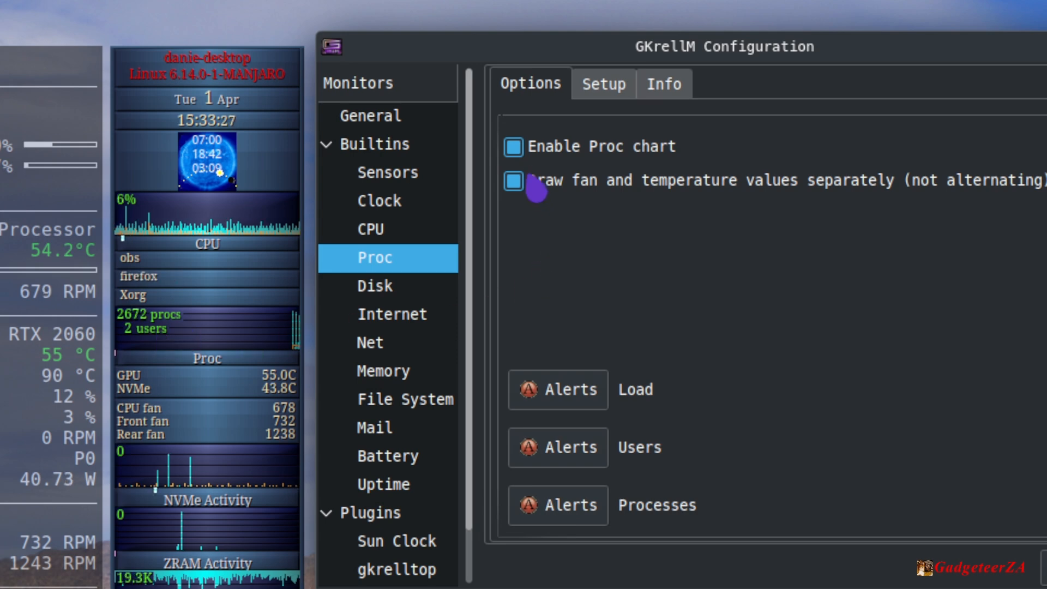
pyautogui.click(517, 151)
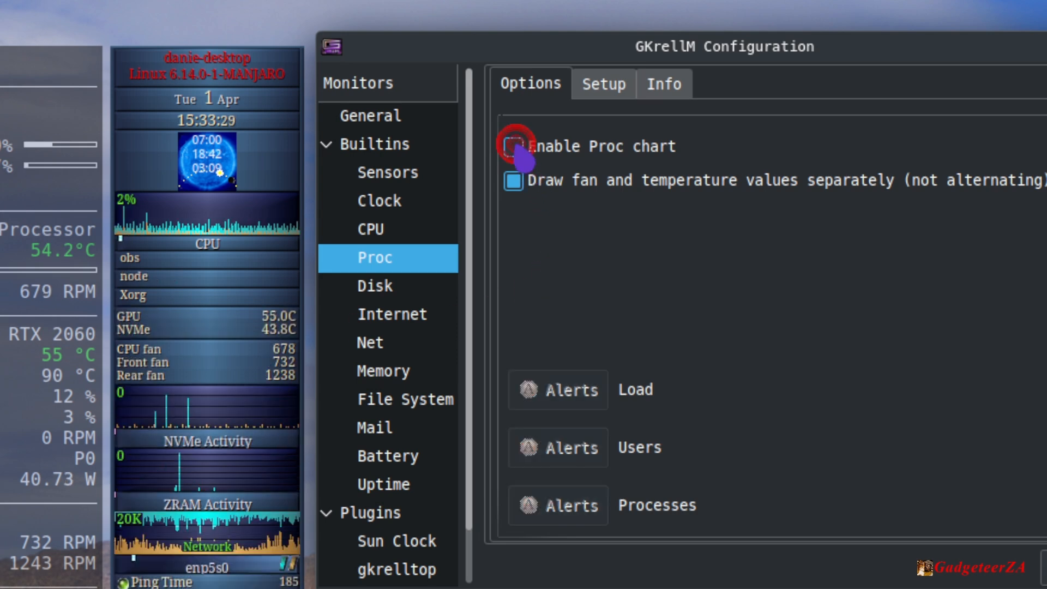
# Examine the Proc chart's label format string and launch commands, and read through its information on chart scaling and label variables
pyautogui.click(604, 84)
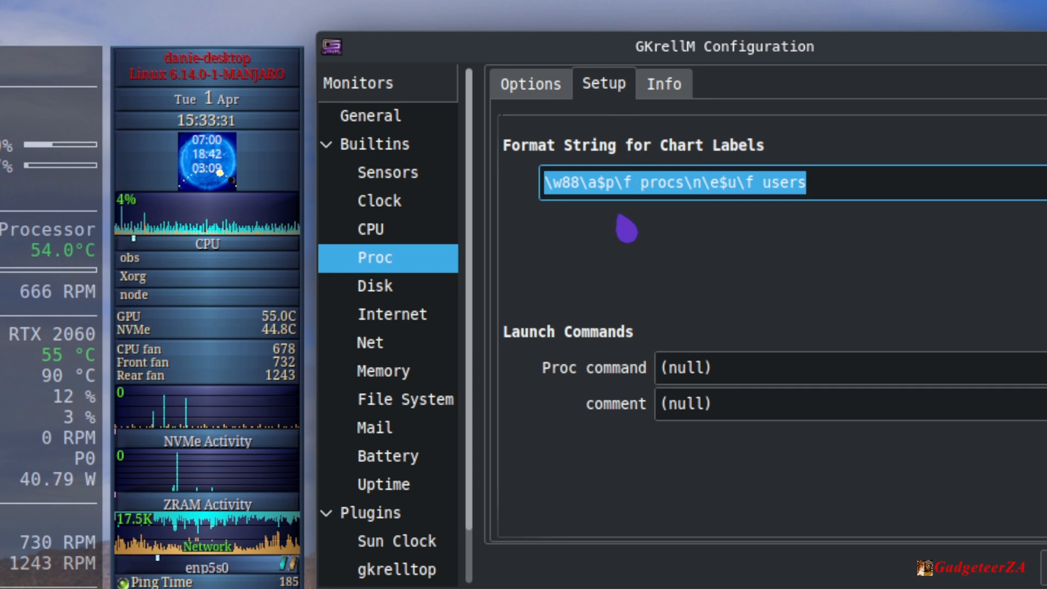
pyautogui.click(674, 76)
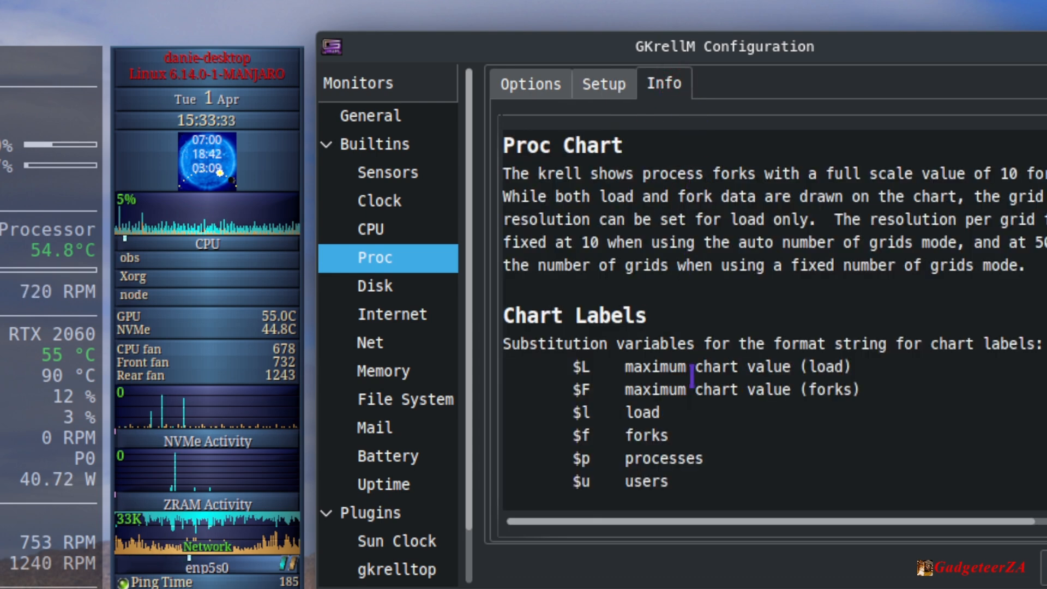
pyautogui.scroll(-3, 774, 246)
pyautogui.scroll(3, 764, 235)
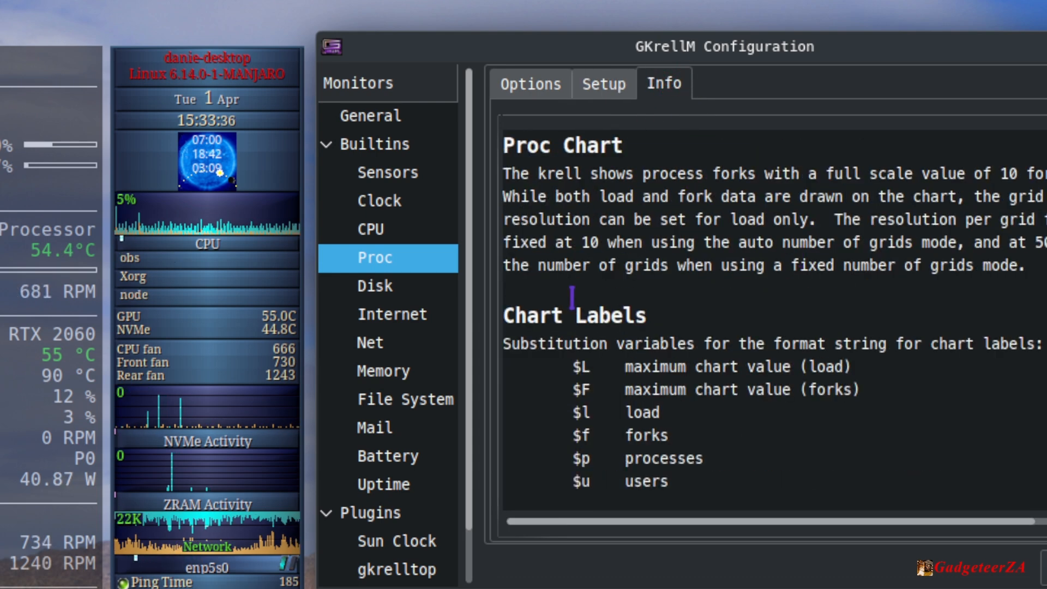
# Examine the Disk monitor's nvme0n1 partitions, chart label format string, launch commands and label substitution variables
pyautogui.click(406, 298)
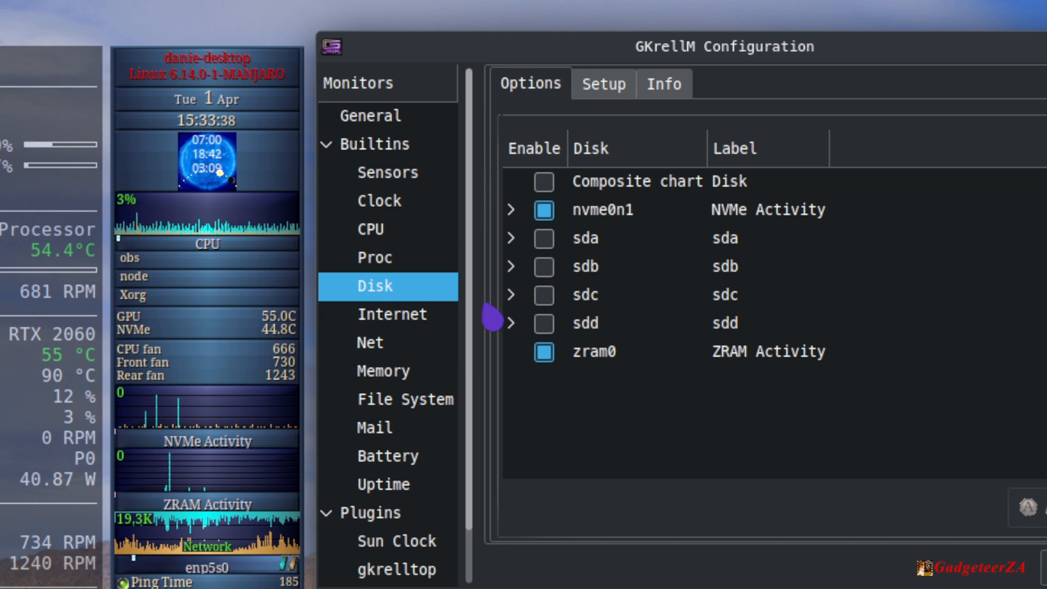
pyautogui.click(510, 210)
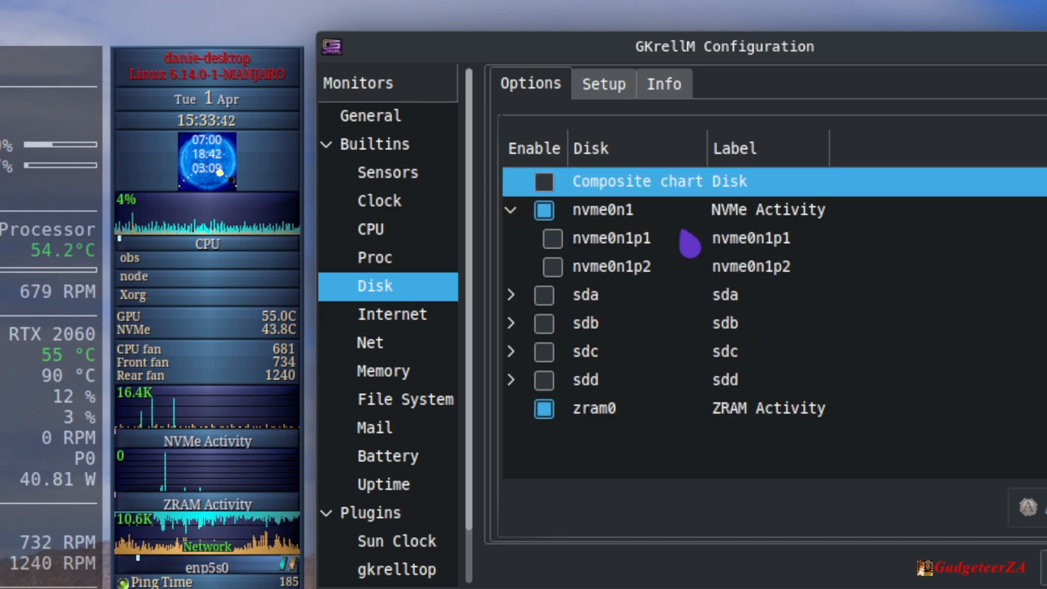
pyautogui.click(510, 210)
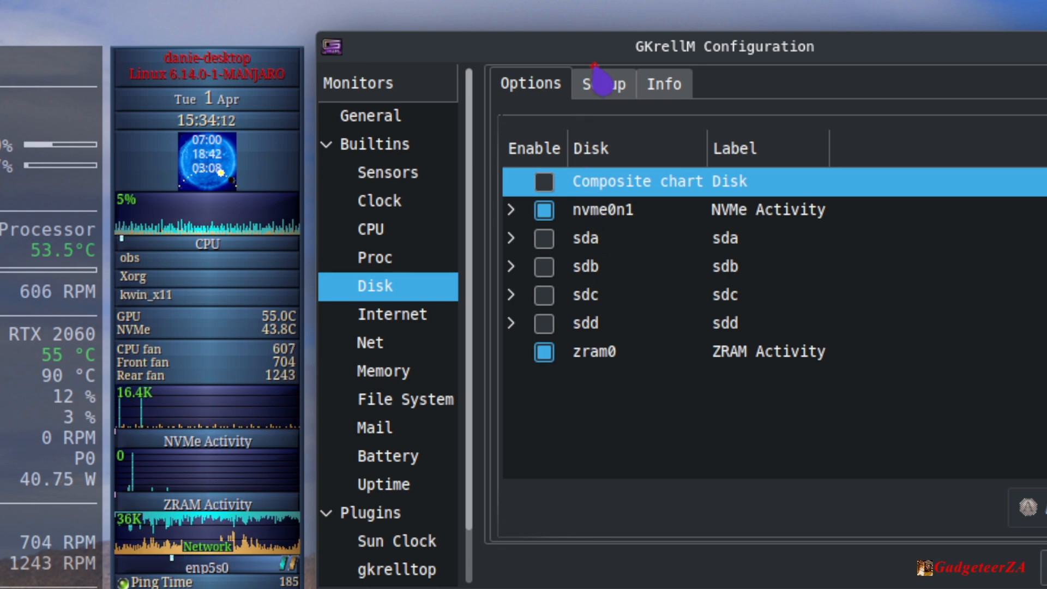
pyautogui.click(603, 83)
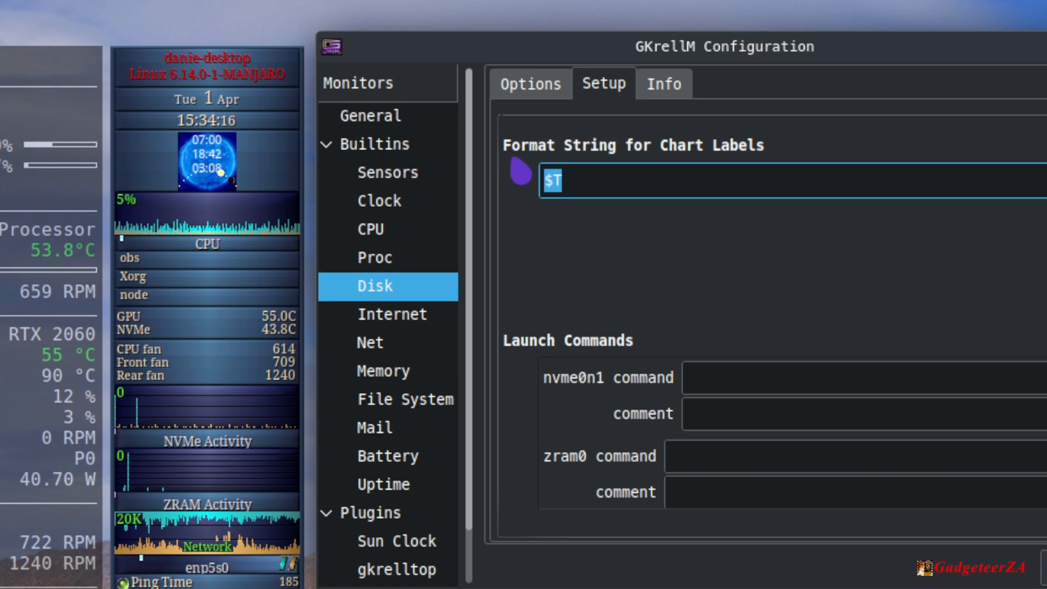
pyautogui.click(664, 83)
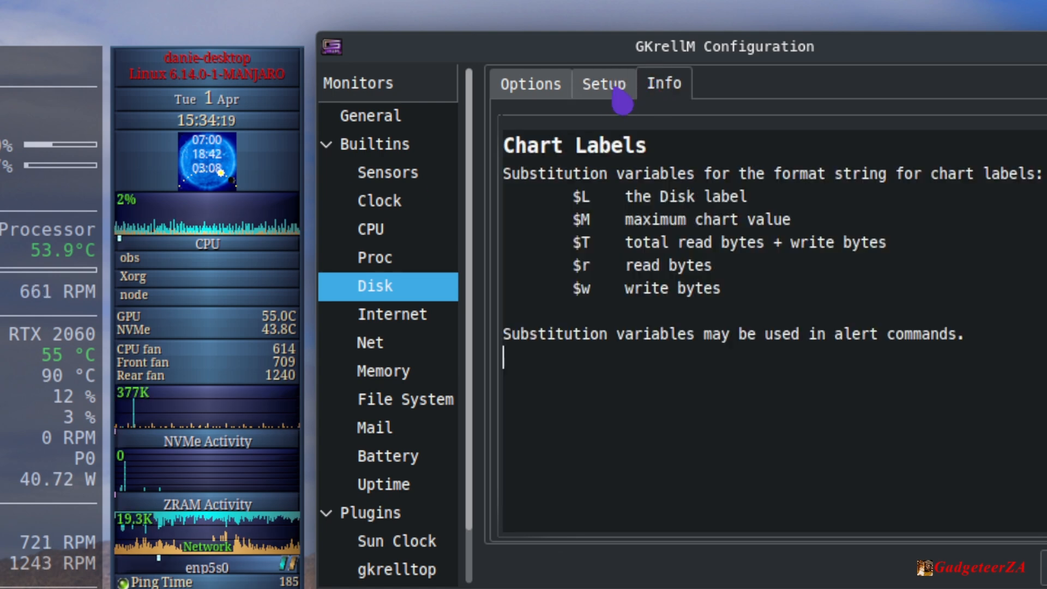
pyautogui.click(529, 86)
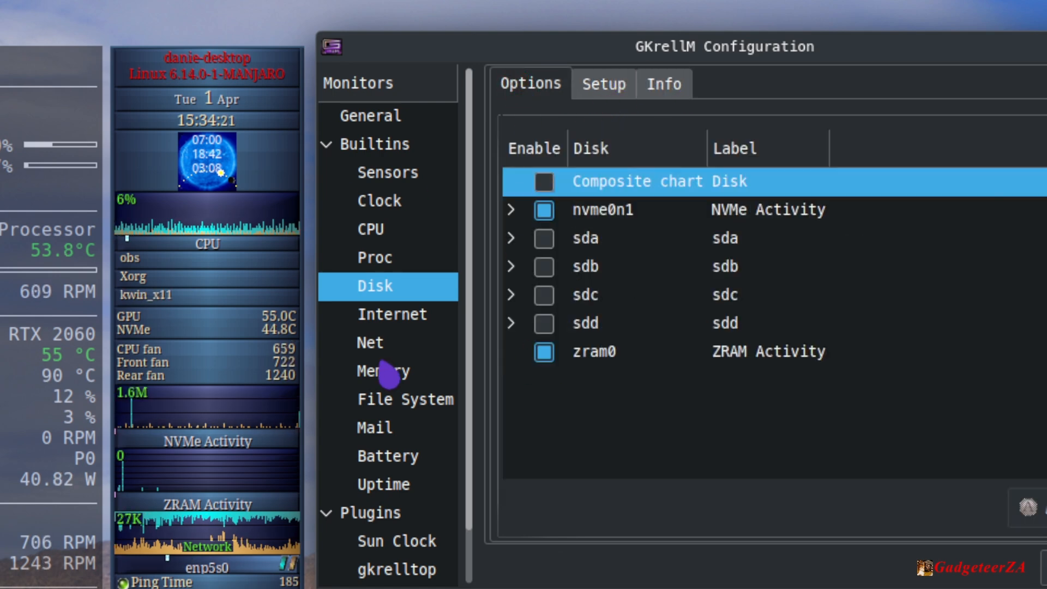
# Examine the Internet monitor's port settings, update interval and label format string, and read its information on TCP port charts
pyautogui.click(394, 316)
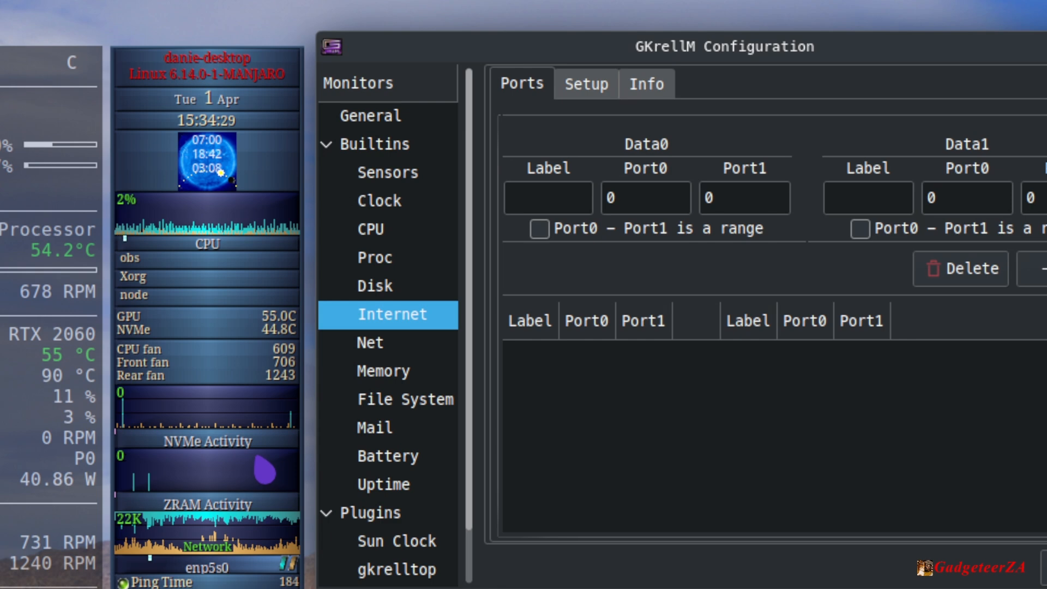
pyautogui.moveTo(542, 53); pyautogui.dragTo(529, 164)
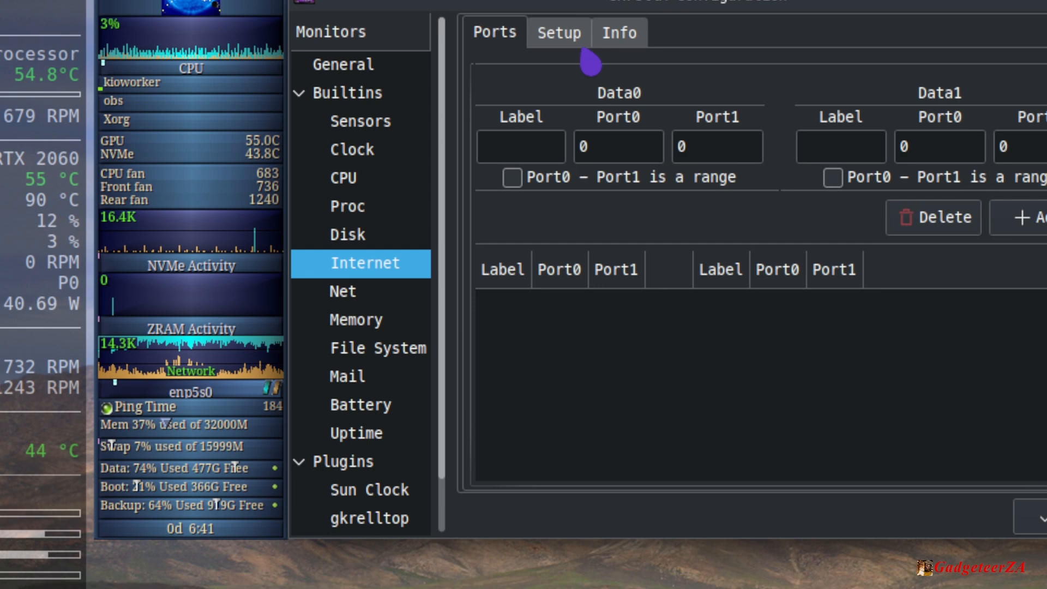
pyautogui.click(561, 39)
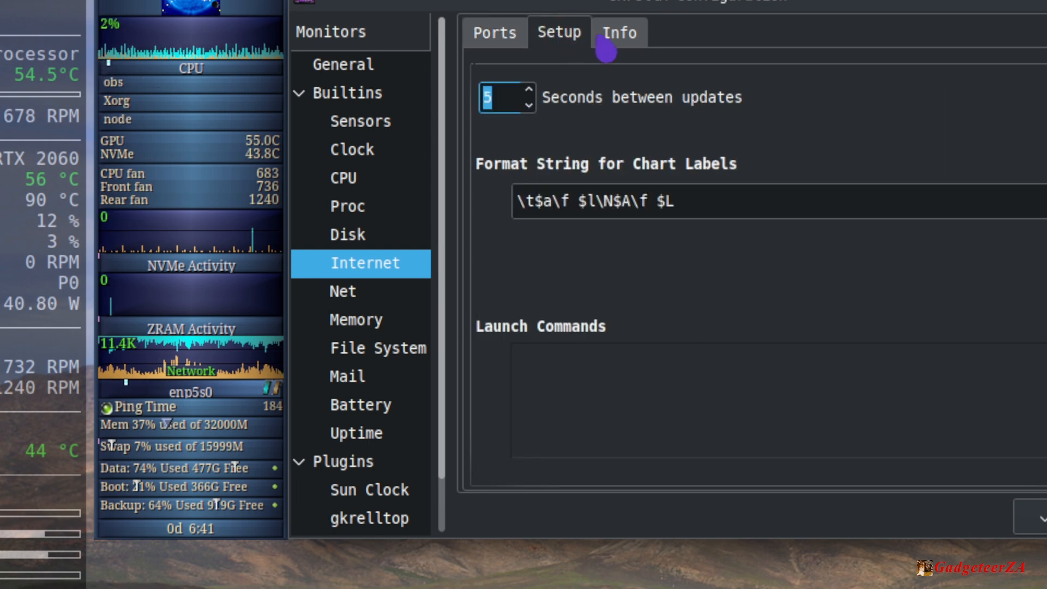
pyautogui.click(618, 34)
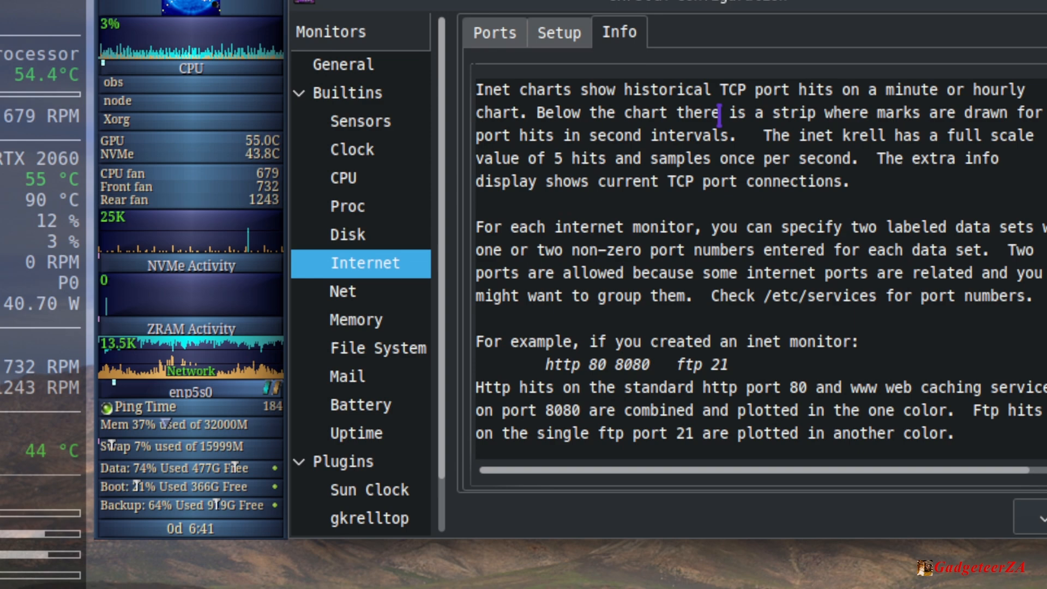
pyautogui.scroll(-3, 675, 256)
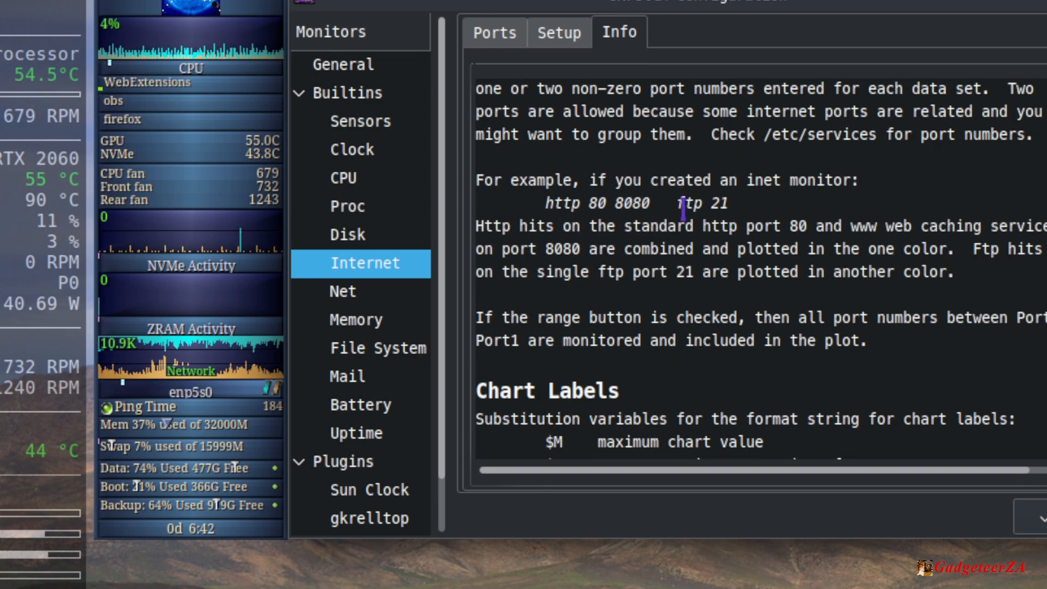
pyautogui.scroll(-3, 693, 281)
pyautogui.scroll(3, 701, 272)
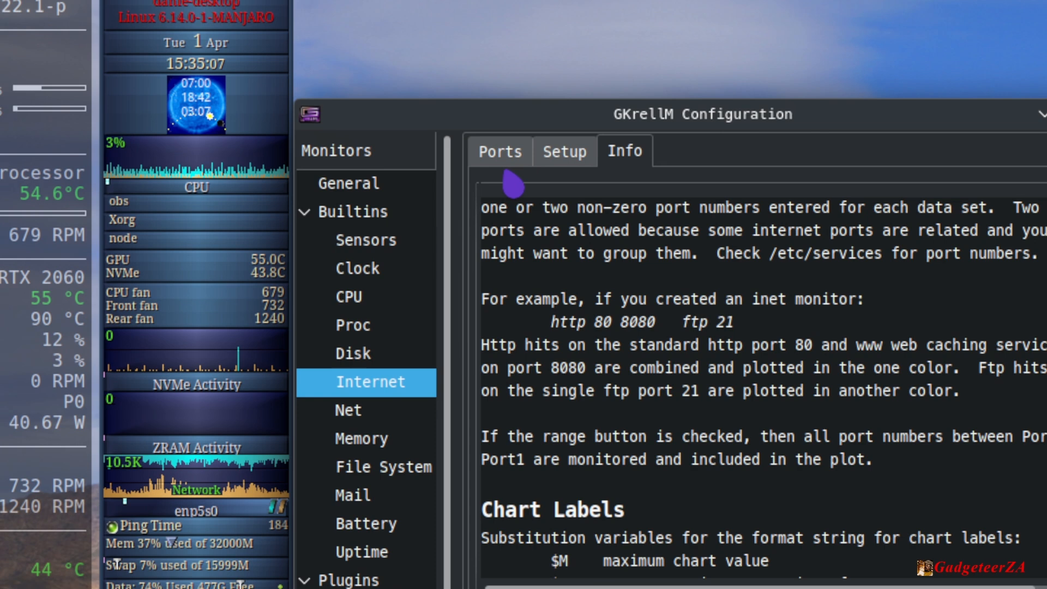
pyautogui.click(508, 161)
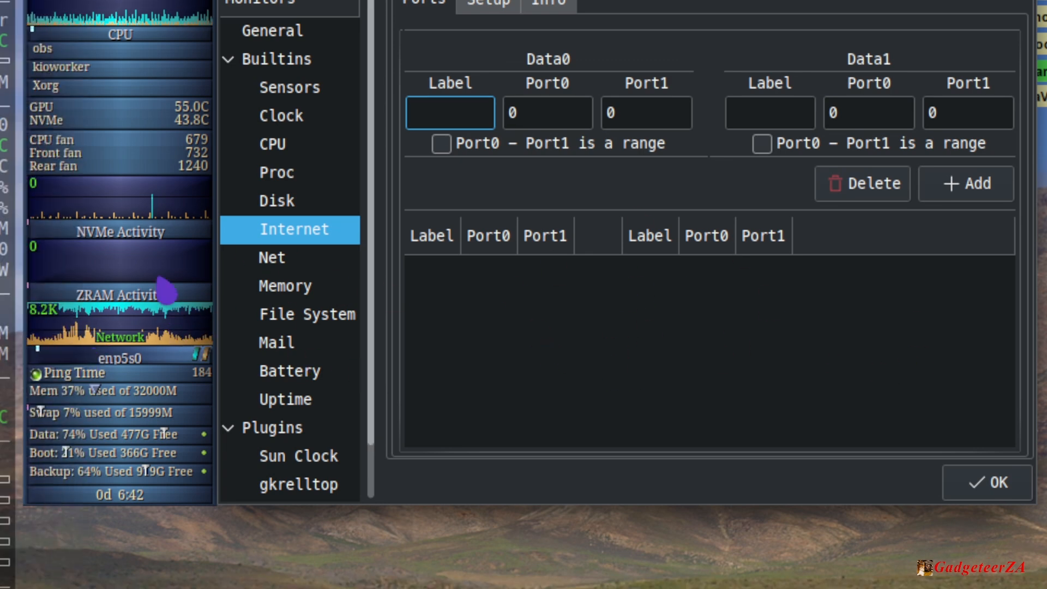
# Disable the enp5s0 interface chart in the Net monitor's settings and enable it again
pyautogui.click(273, 256)
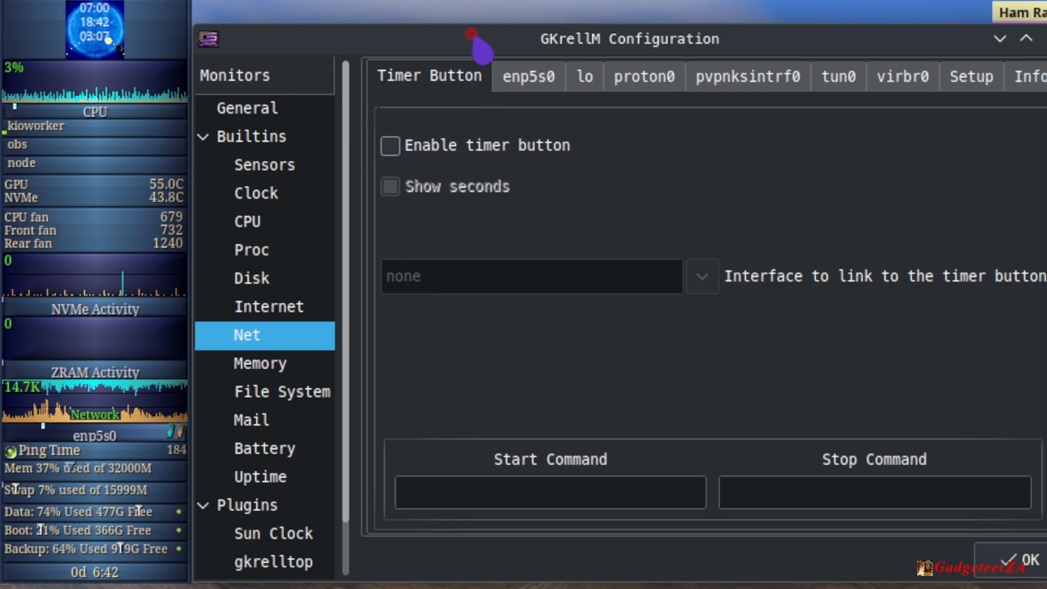
pyautogui.moveTo(480, 41); pyautogui.dragTo(479, 109)
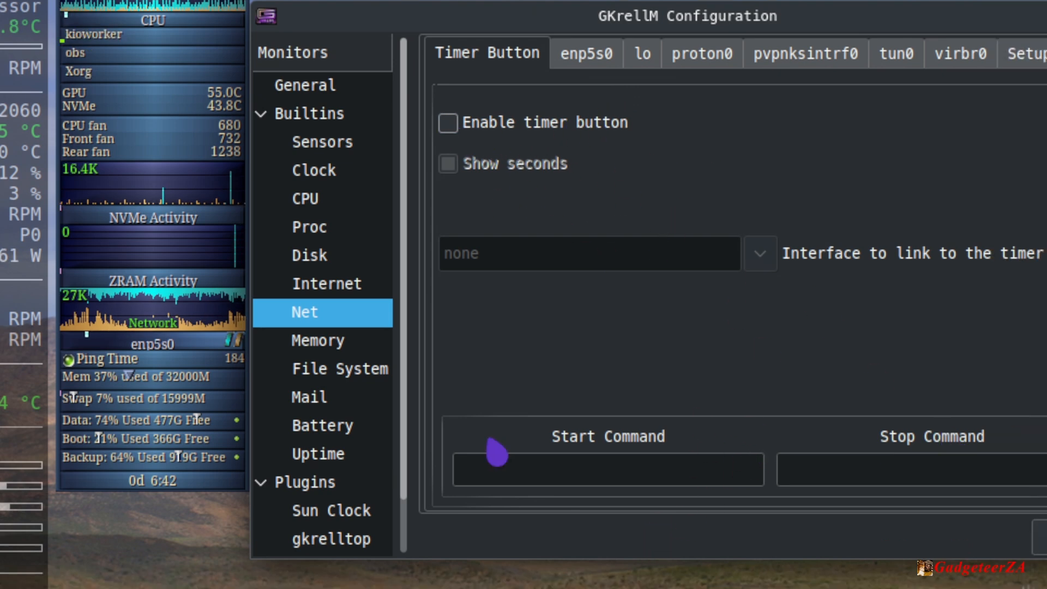
pyautogui.click(605, 54)
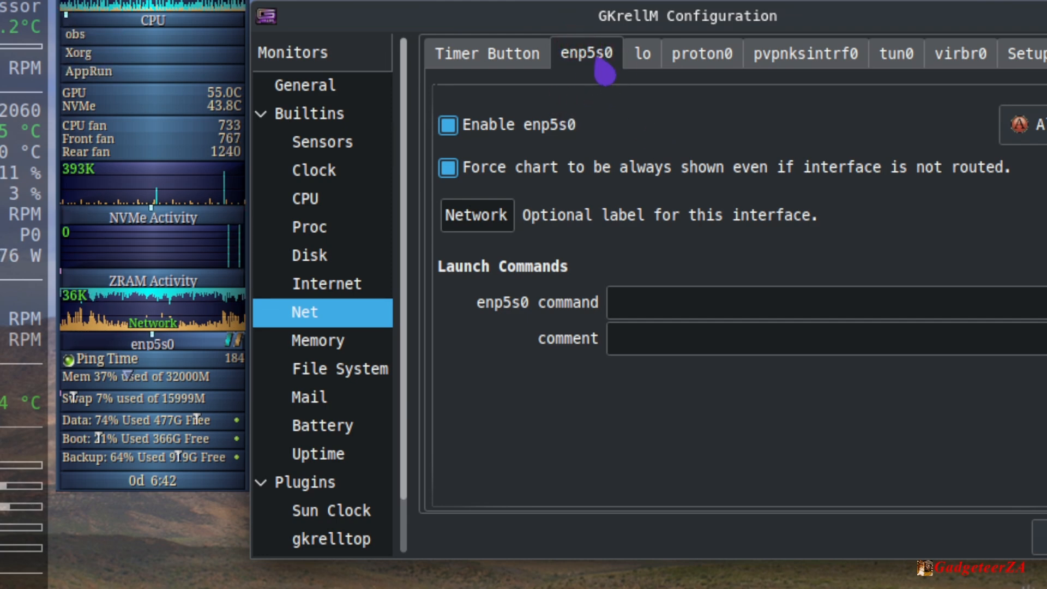
pyautogui.click(448, 125)
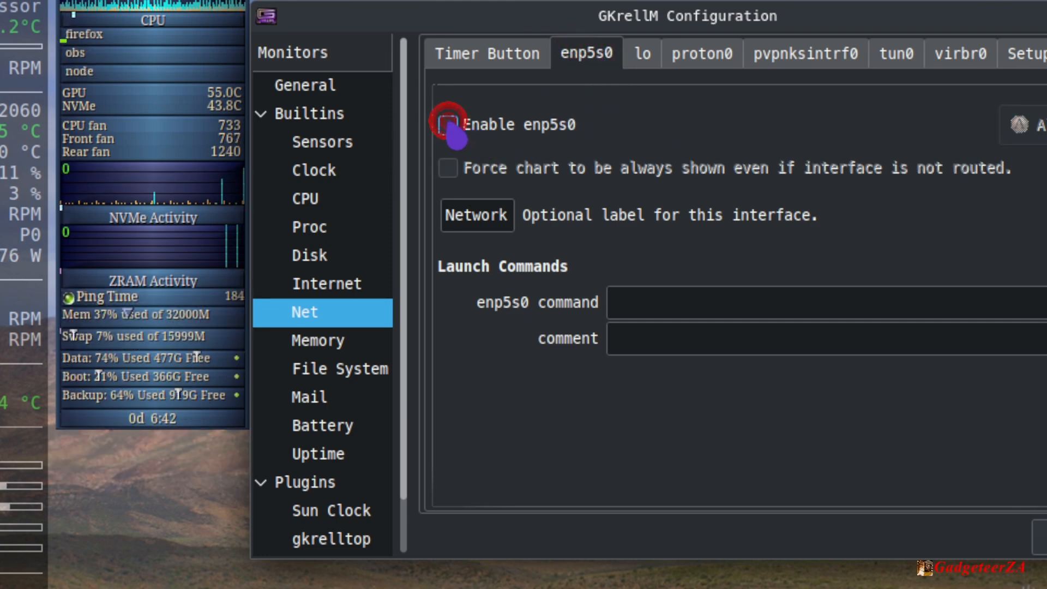
pyautogui.click(449, 126)
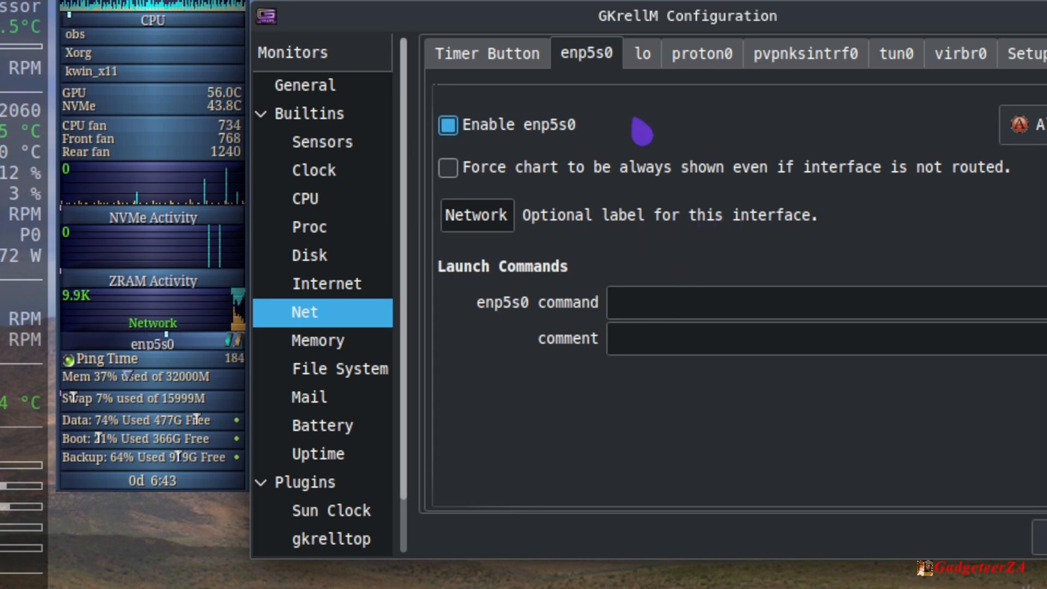
# Force the proton0 VPN chart to be always shown even when unrouted, and turn that option off again
pyautogui.click(706, 55)
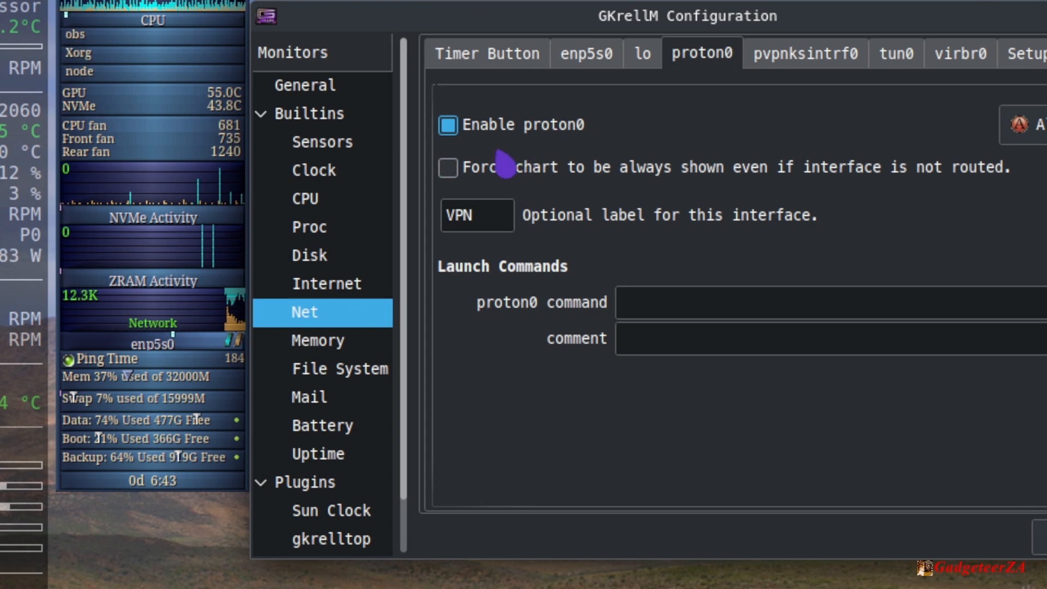
pyautogui.click(449, 167)
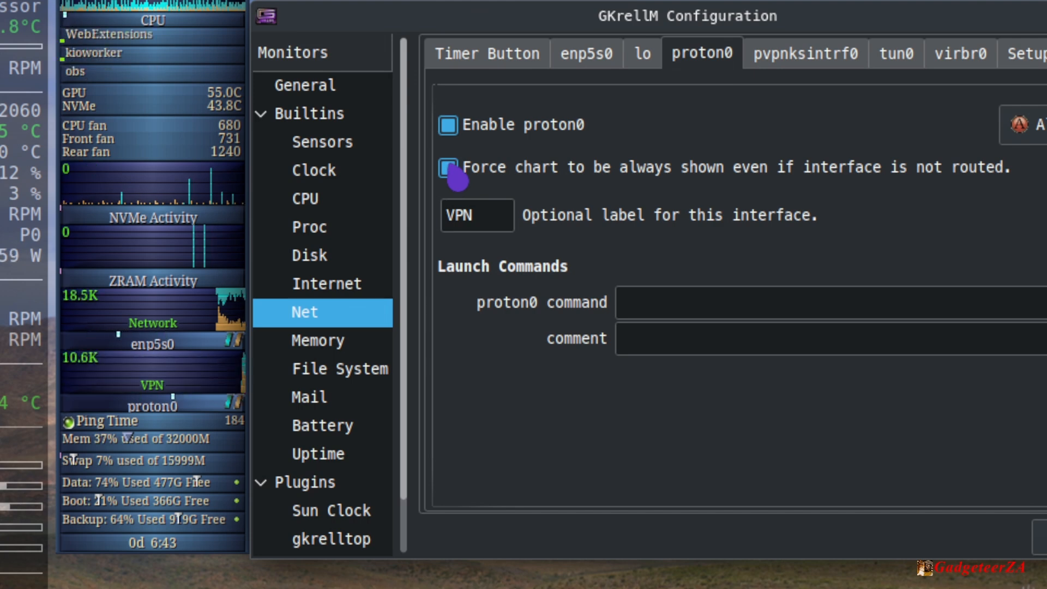
pyautogui.click(448, 169)
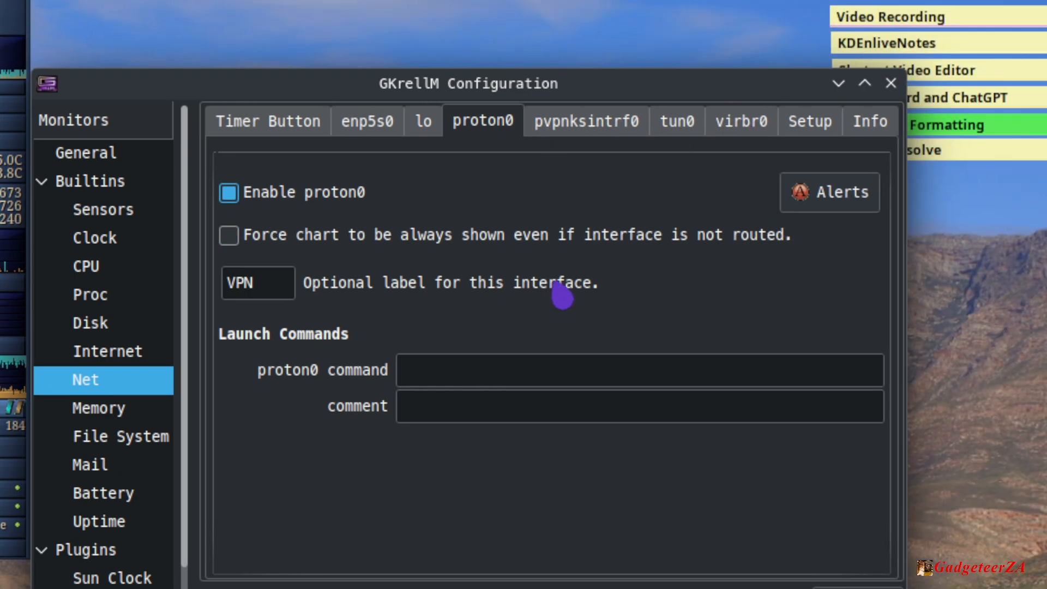
# Examine the proton0 alert limits and commands, and review the Net monitor's timer button options
pyautogui.click(827, 204)
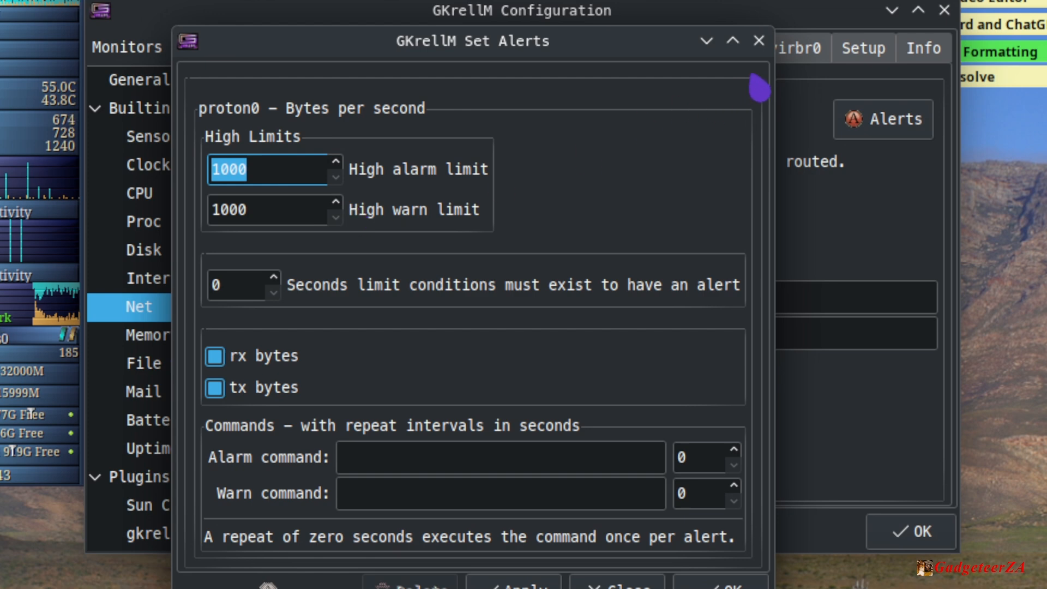
pyautogui.click(758, 41)
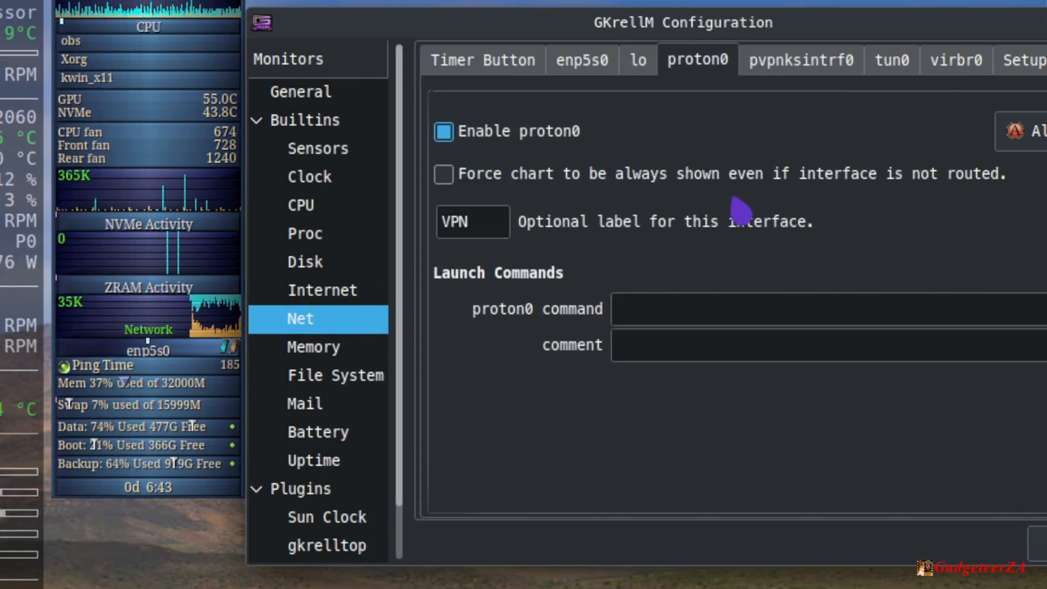
pyautogui.click(483, 59)
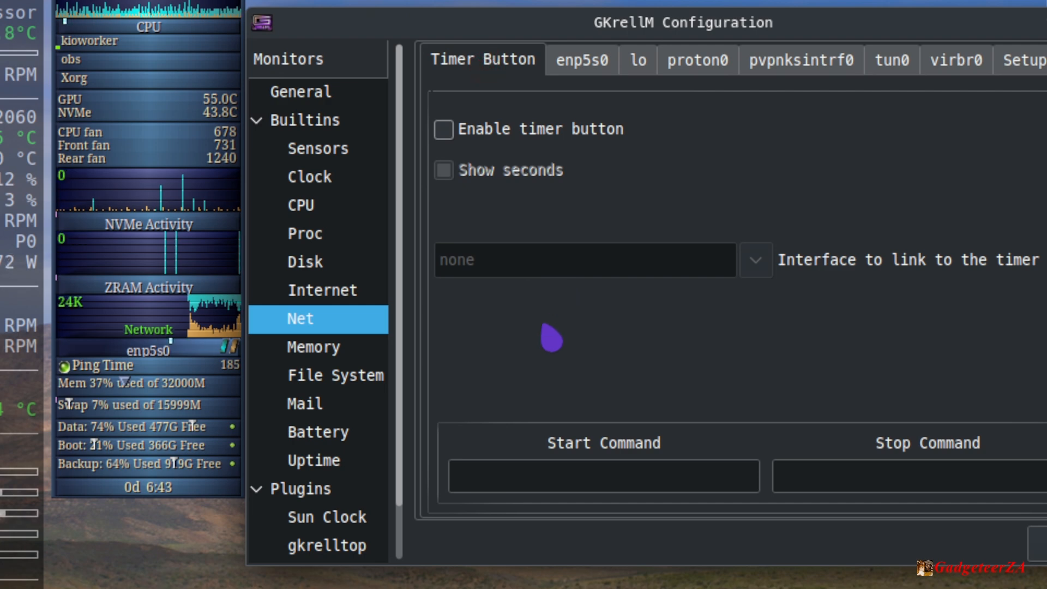
pyautogui.click(317, 347)
pyautogui.click(319, 322)
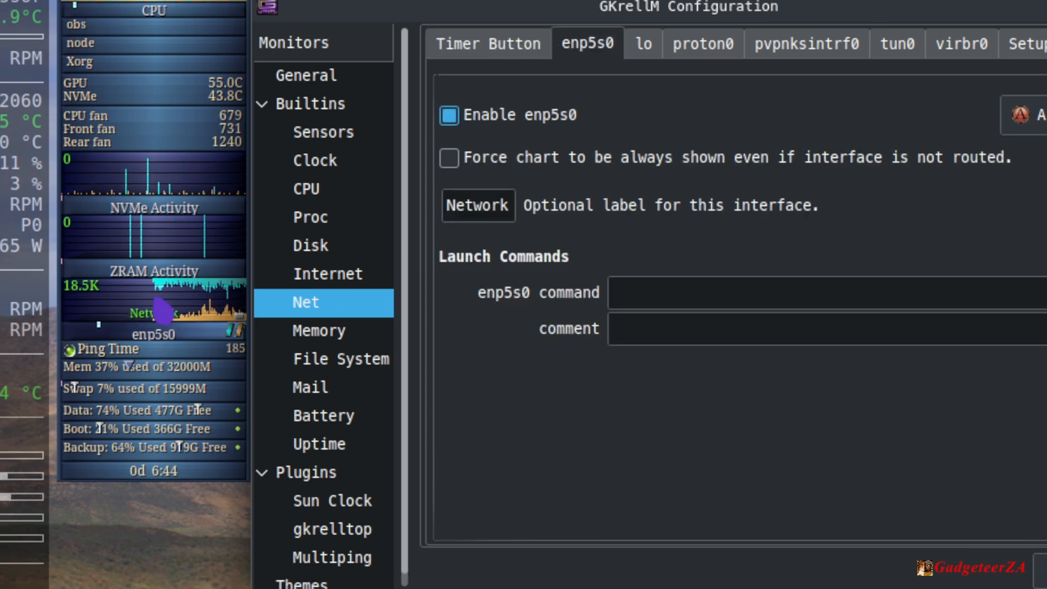
# In the enp5s0 chart's configuration, toggle the inverted display for rx bytes and tx bytes and restore both
pyautogui.rightClick(162, 309)
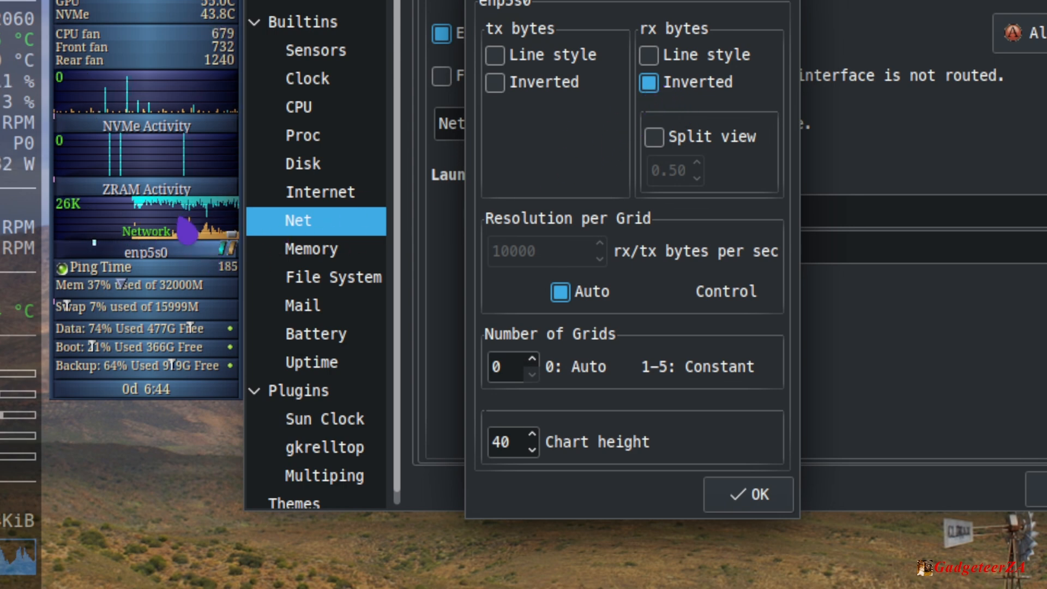
pyautogui.click(660, 92)
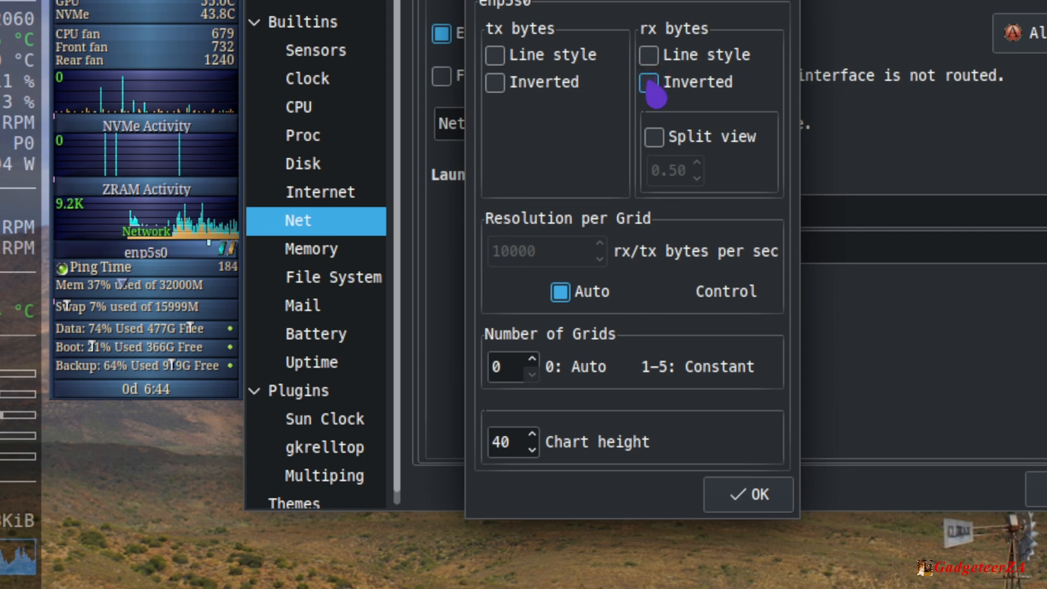
pyautogui.click(656, 94)
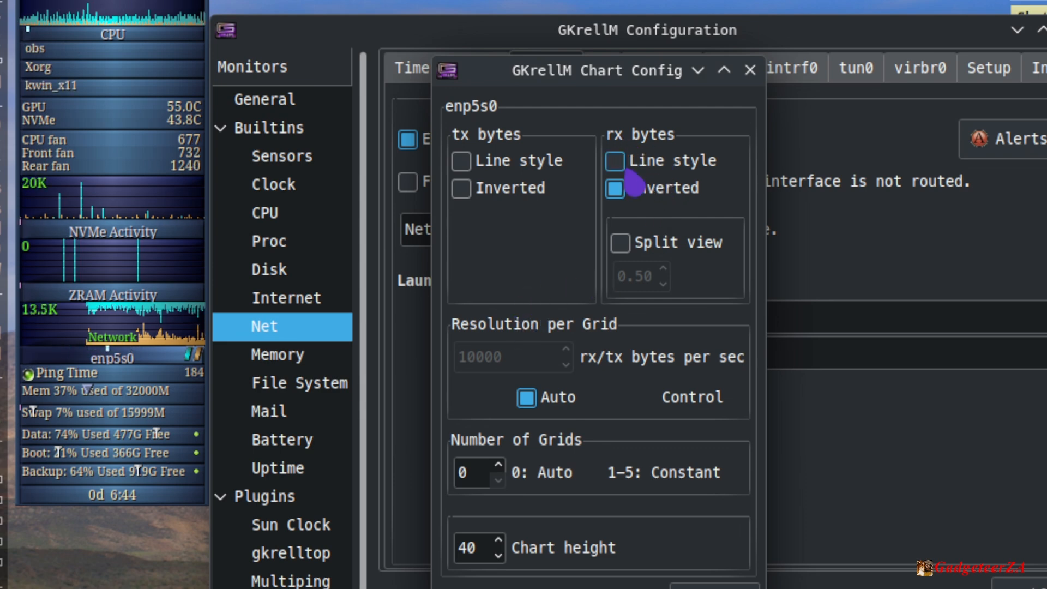
pyautogui.click(461, 188)
pyautogui.click(462, 189)
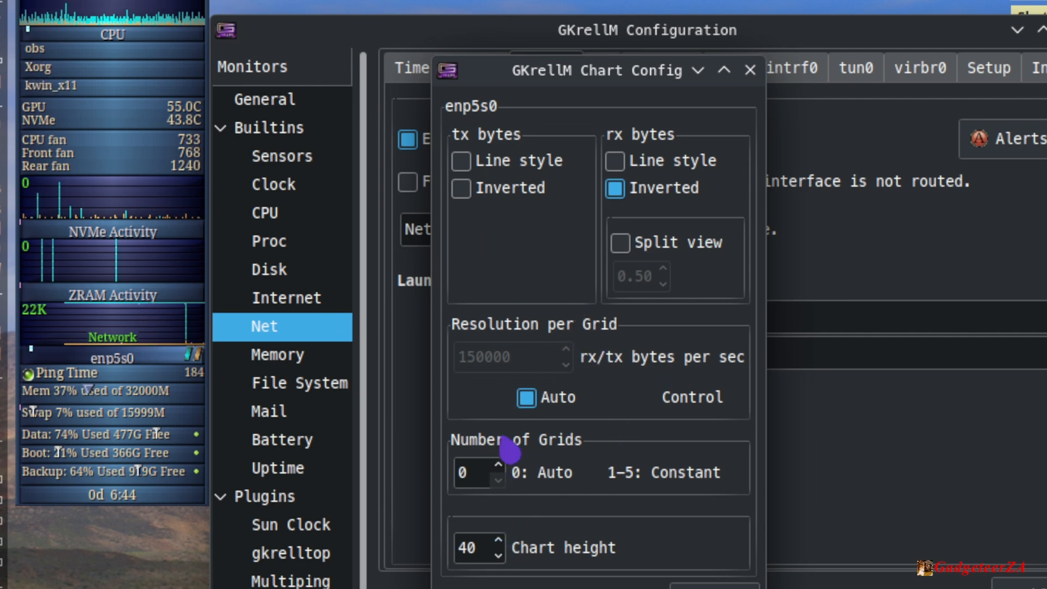
pyautogui.click(750, 70)
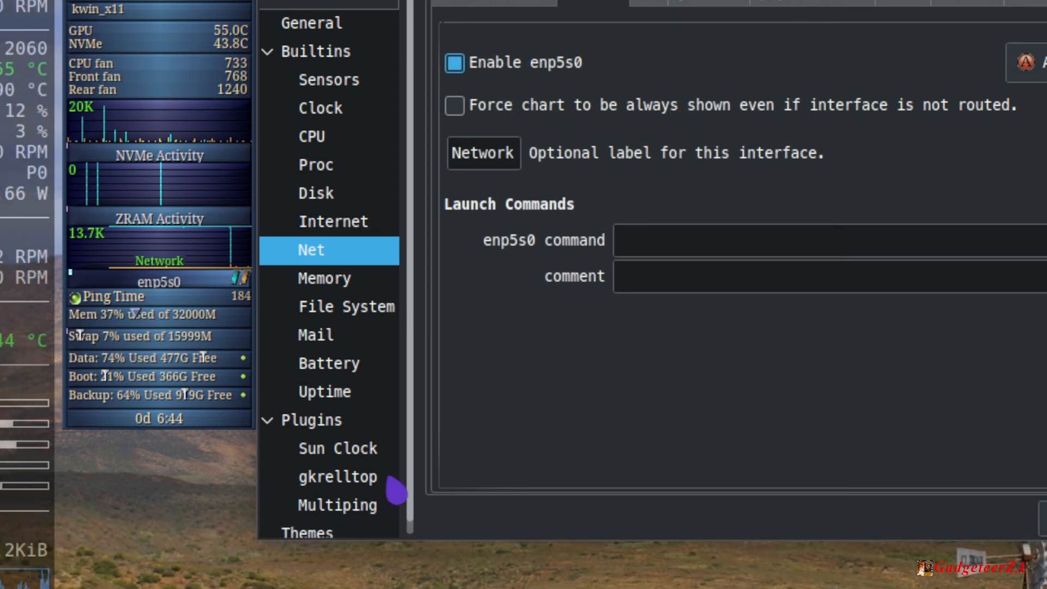
# Examine the Memory monitor's swap and memory options, chart and panel label format strings, launch commands and substitution variables
pyautogui.click(354, 285)
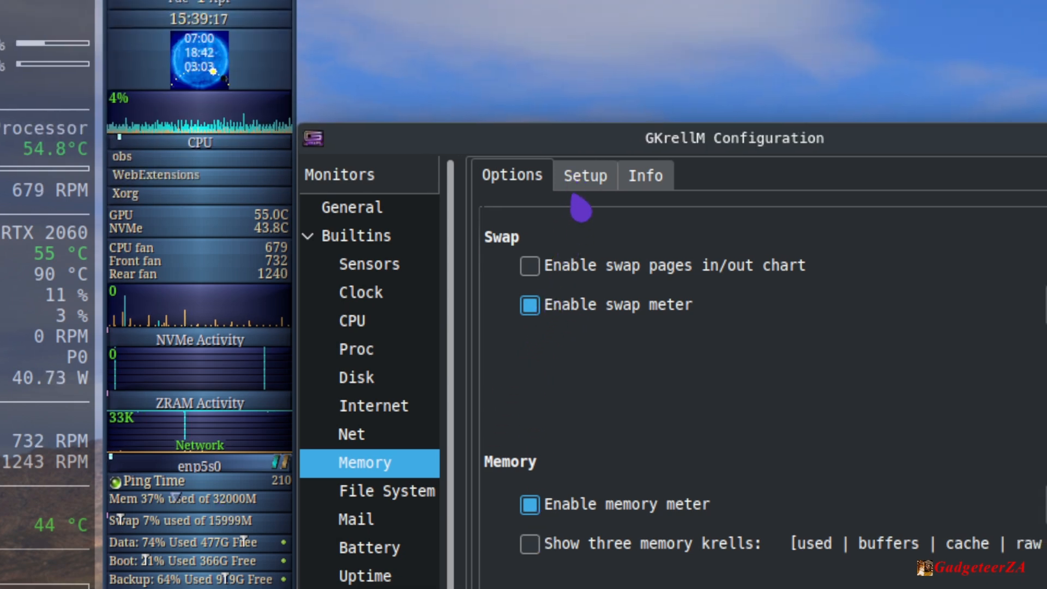
pyautogui.click(635, 27)
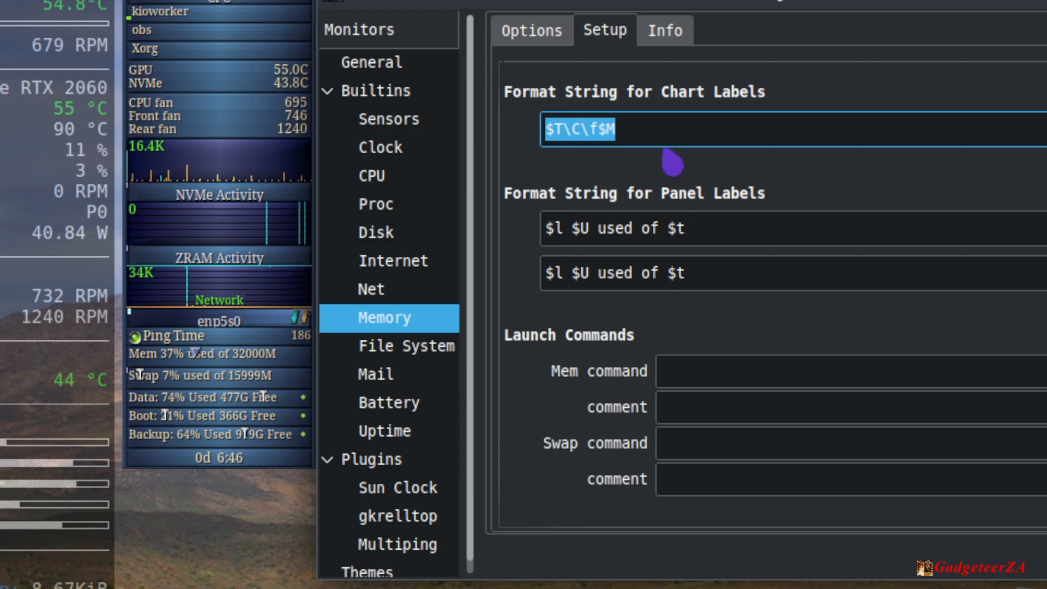
pyautogui.click(676, 31)
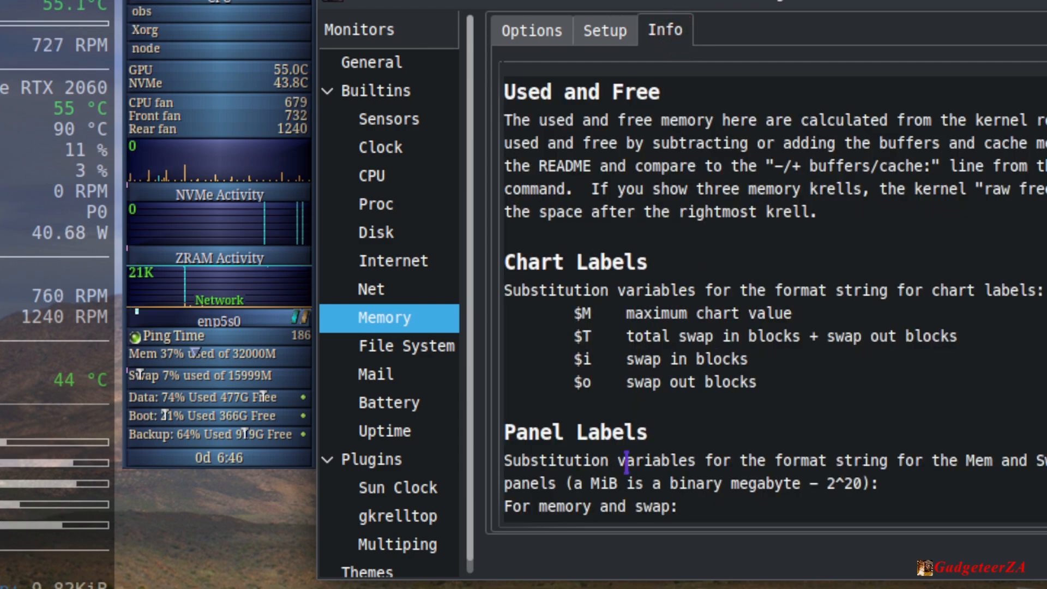
pyautogui.scroll(-3, 628, 449)
pyautogui.scroll(-4, 627, 449)
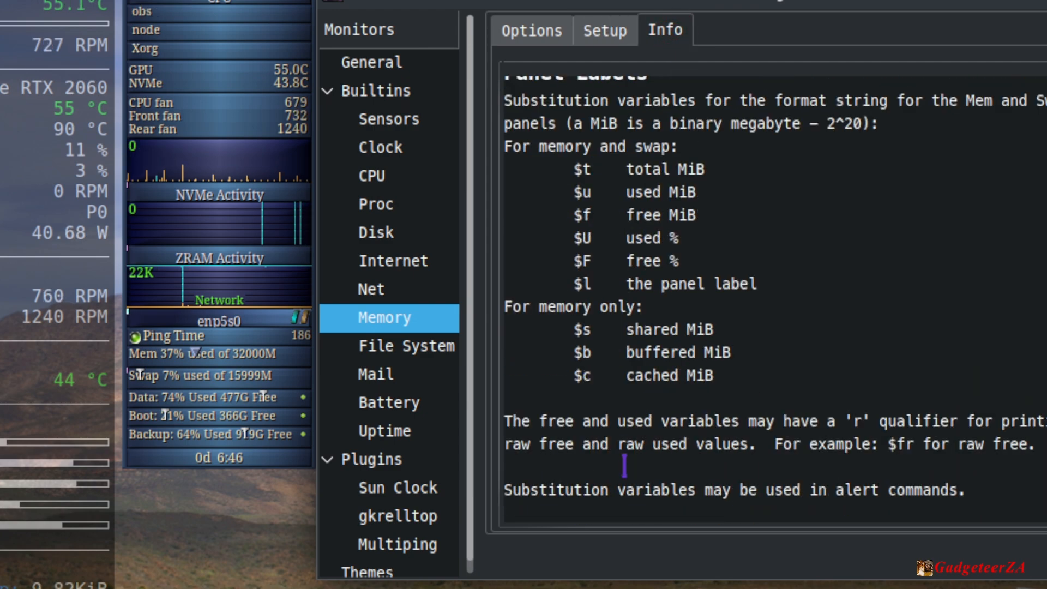
pyautogui.scroll(7, 626, 449)
pyautogui.click(605, 30)
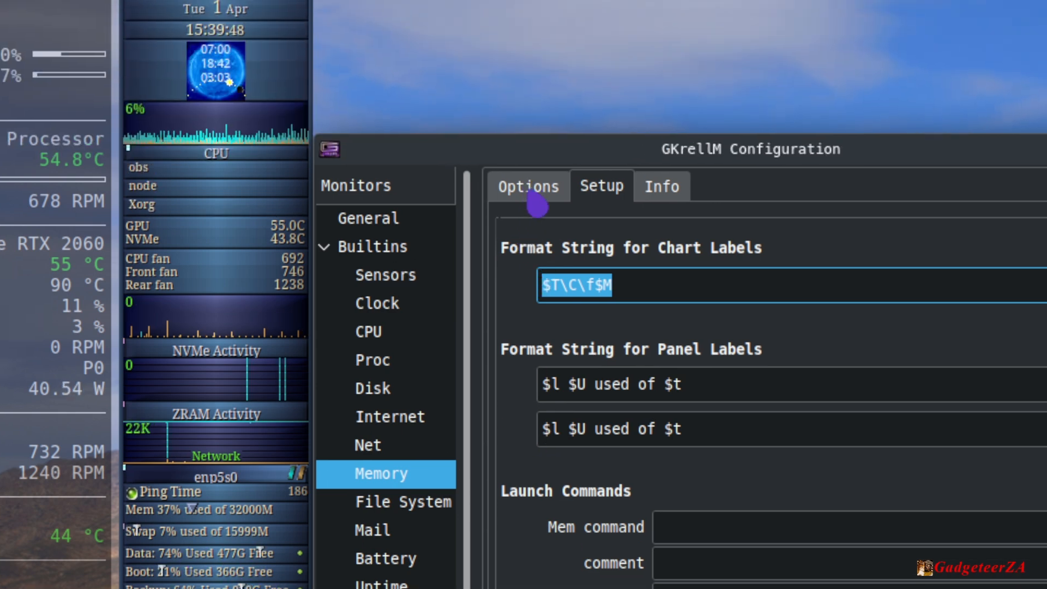
# Examine the File System monitor's setup options, panel label format string and the documentation on mounting, primary and secondary monitors, and substitution variables
pyautogui.click(530, 200)
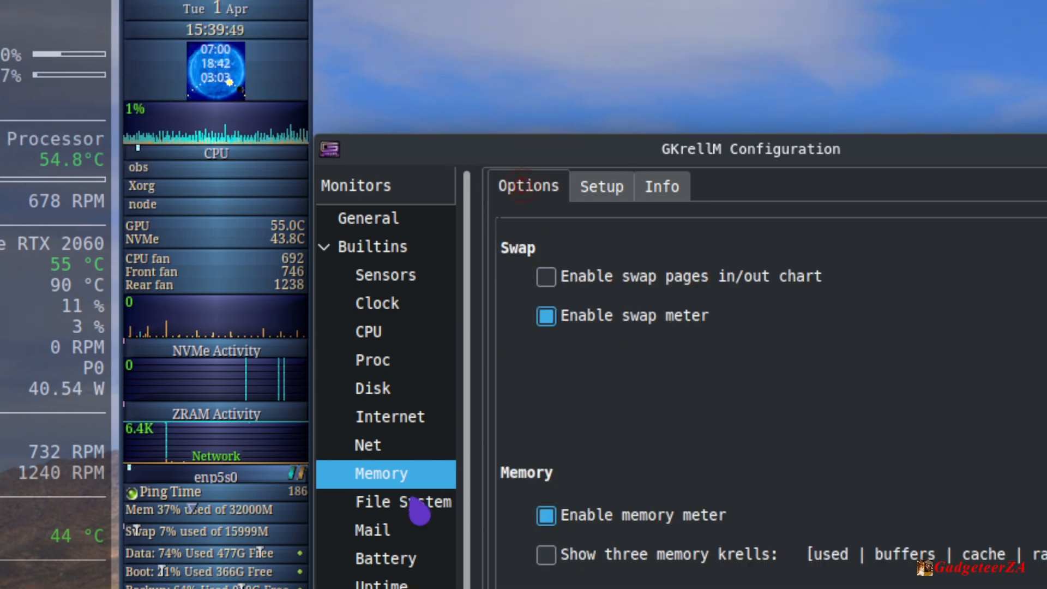
pyautogui.click(415, 330)
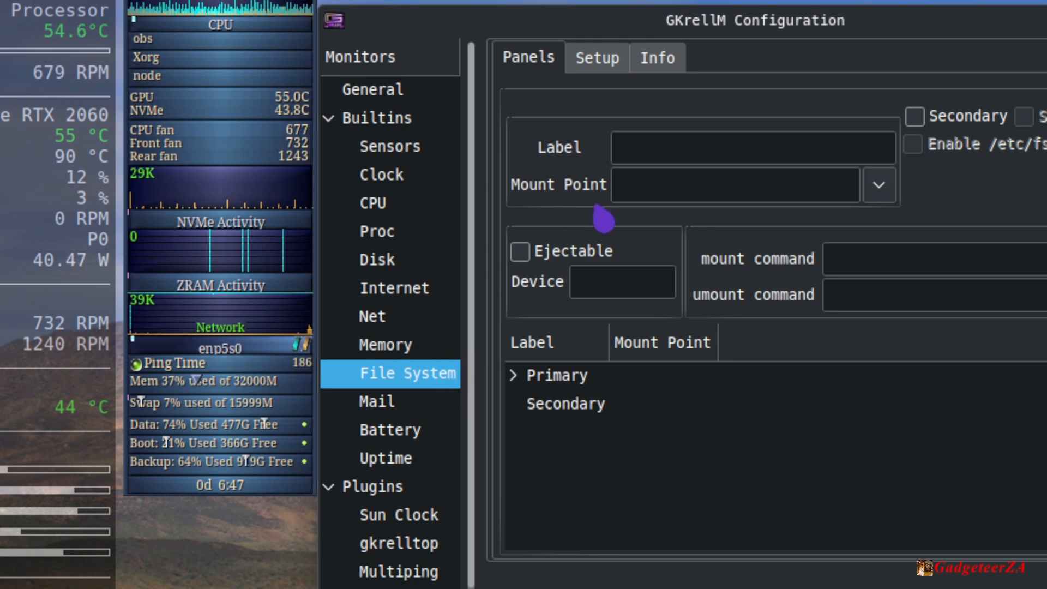
pyautogui.click(600, 62)
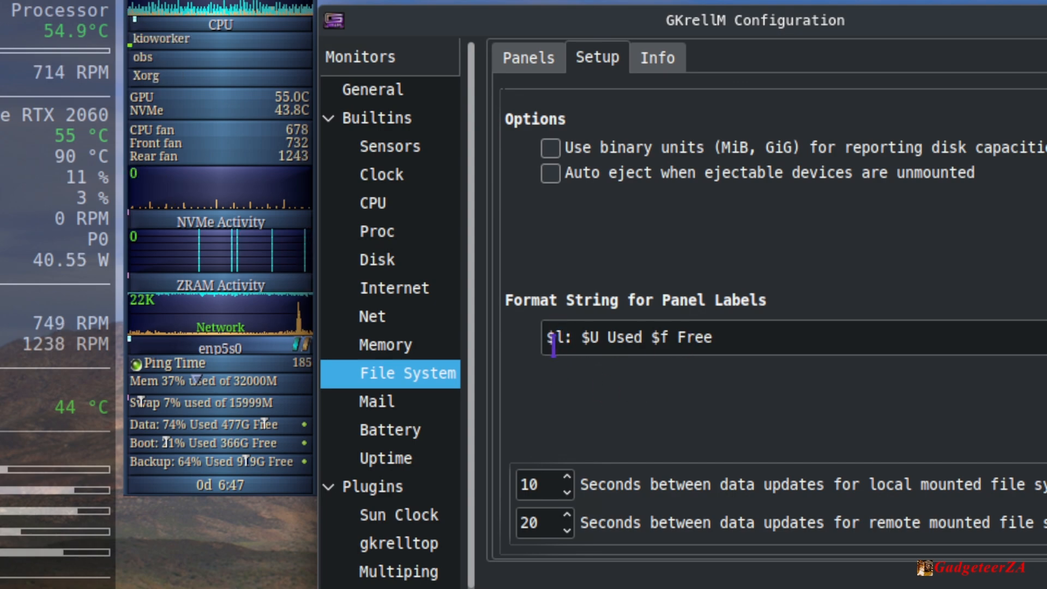
pyautogui.click(654, 61)
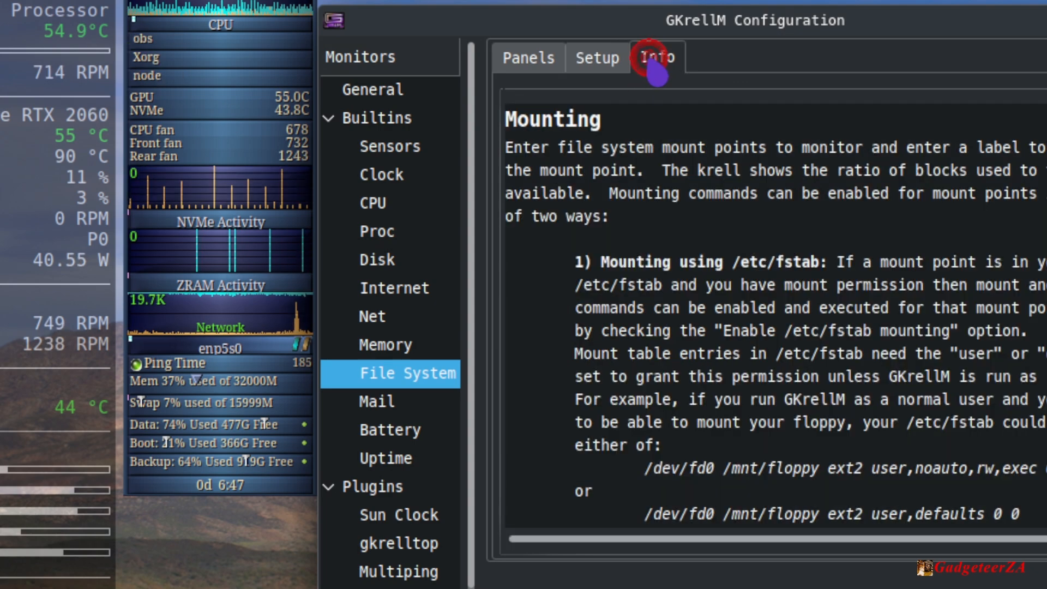
pyautogui.scroll(-2, 741, 229)
pyautogui.scroll(-9, 736, 262)
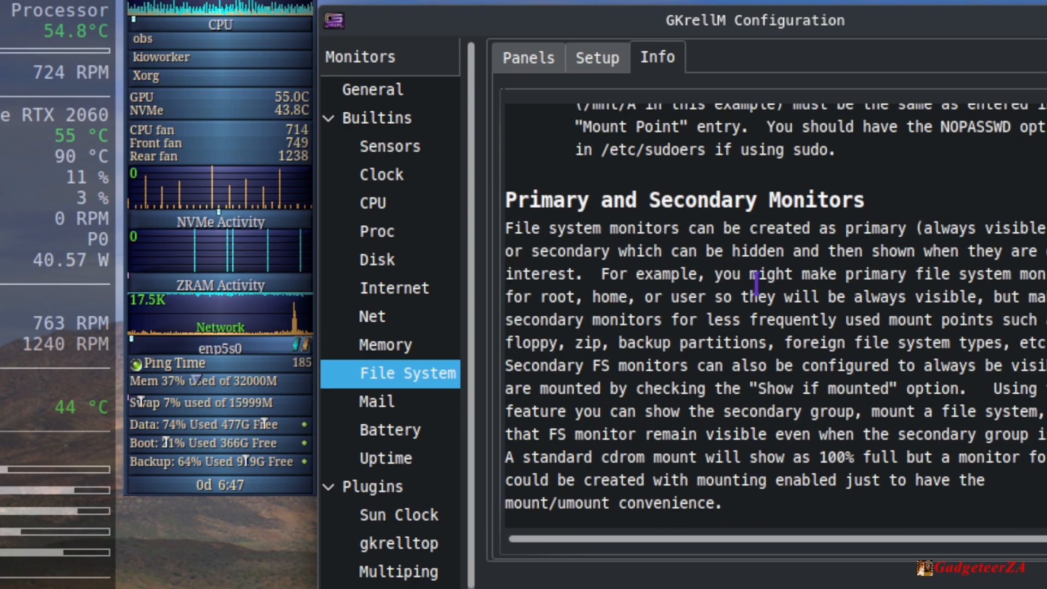
pyautogui.scroll(-4, 760, 302)
pyautogui.scroll(-2, 760, 302)
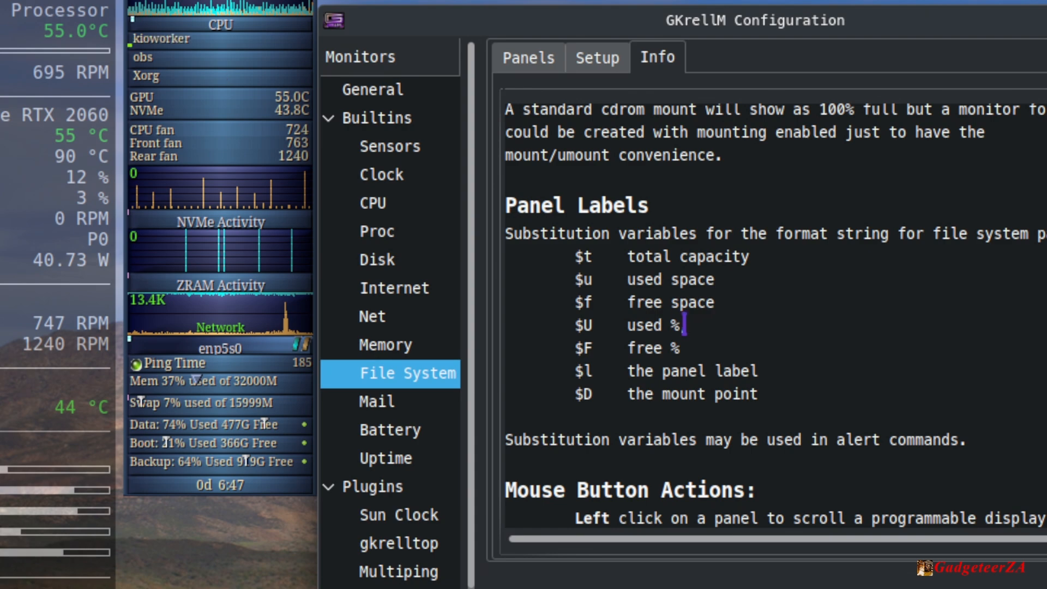
pyautogui.scroll(-3, 684, 325)
pyautogui.scroll(12, 649, 229)
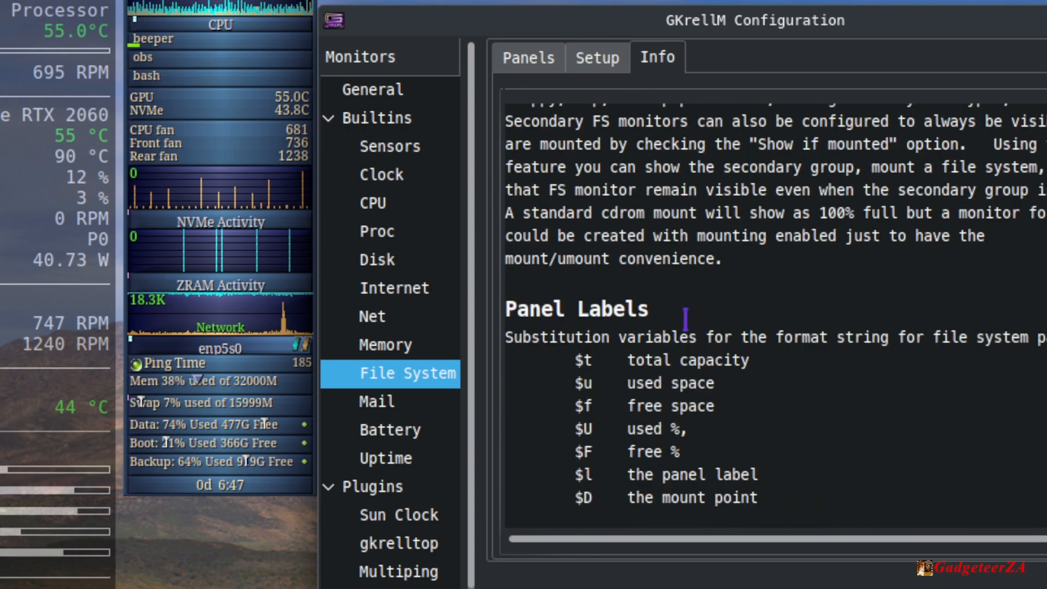
# Expand the Primary file system group, select the Data entry and review its label and the available mount points
pyautogui.click(525, 58)
pyautogui.click(514, 376)
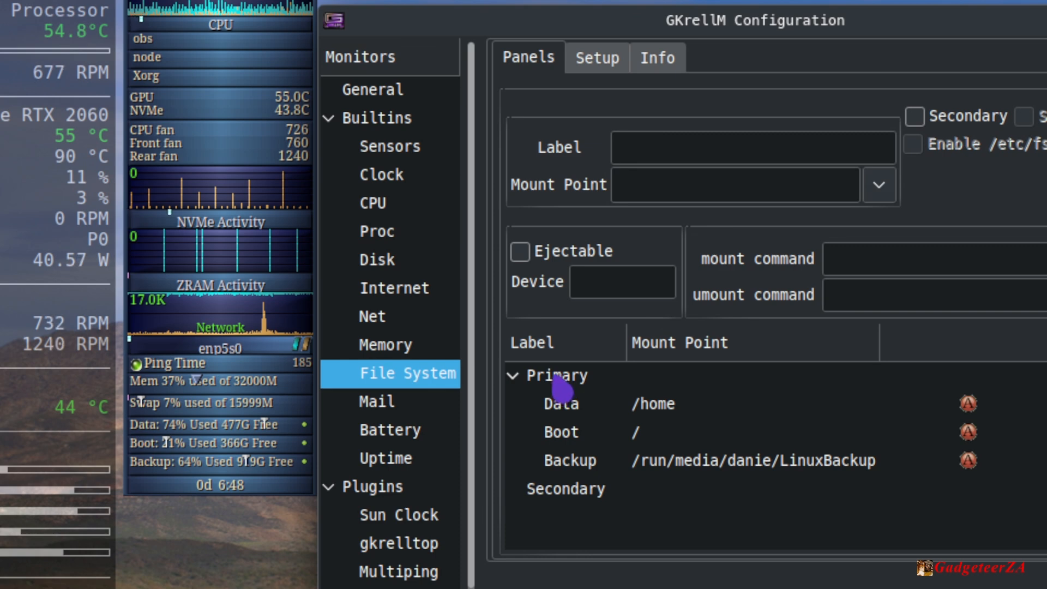
pyautogui.click(589, 413)
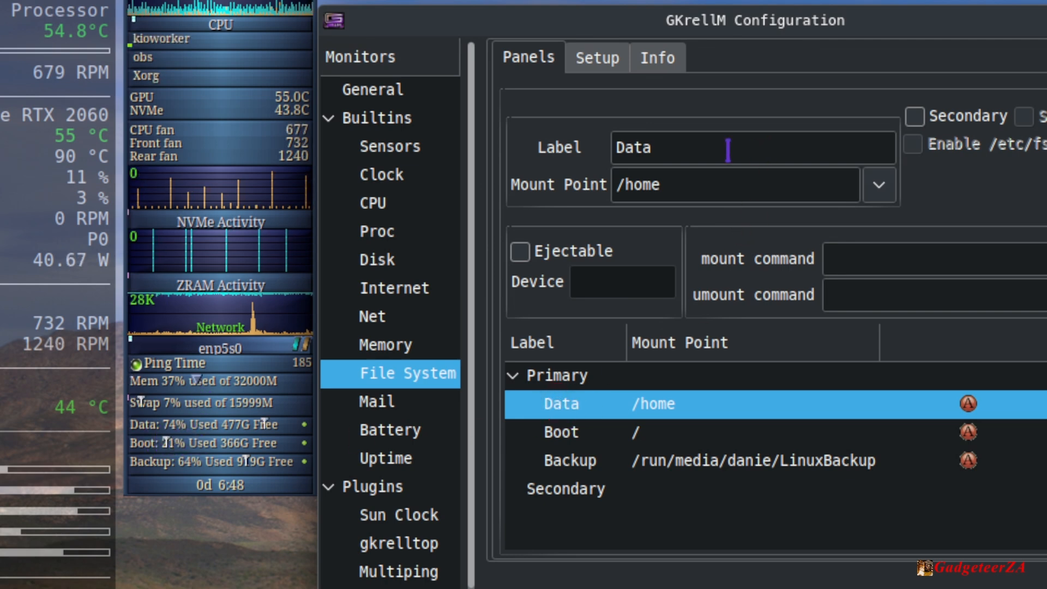
pyautogui.moveTo(664, 144); pyautogui.dragTo(607, 145)
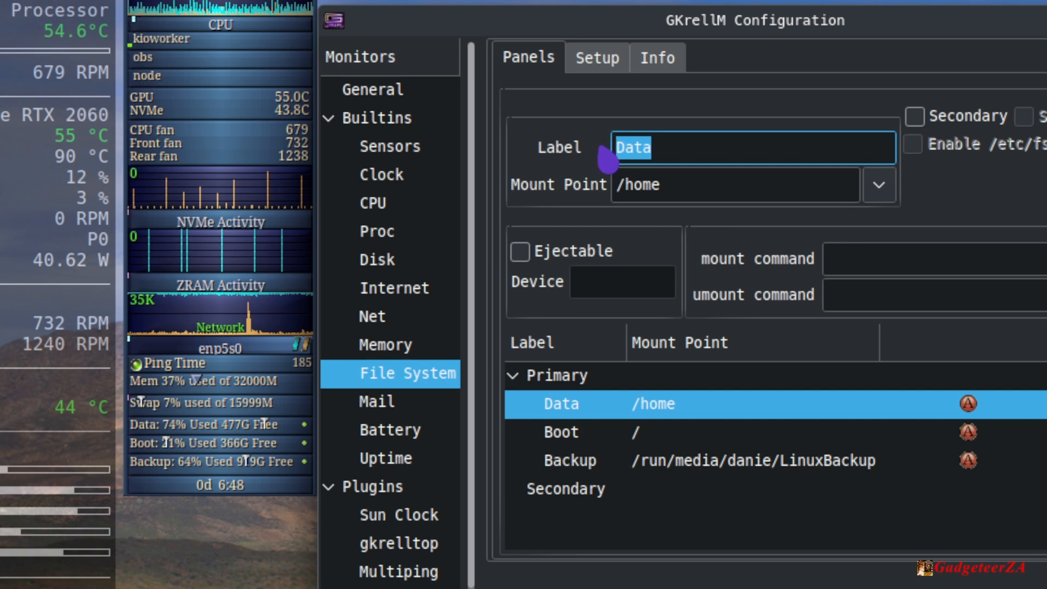
pyautogui.click(880, 185)
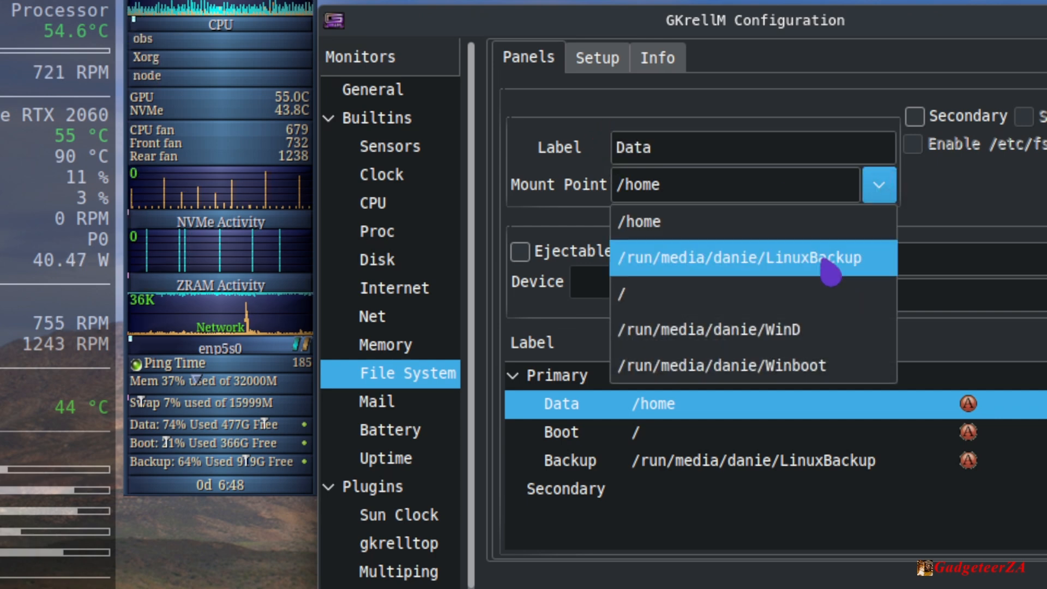
pyautogui.click(881, 189)
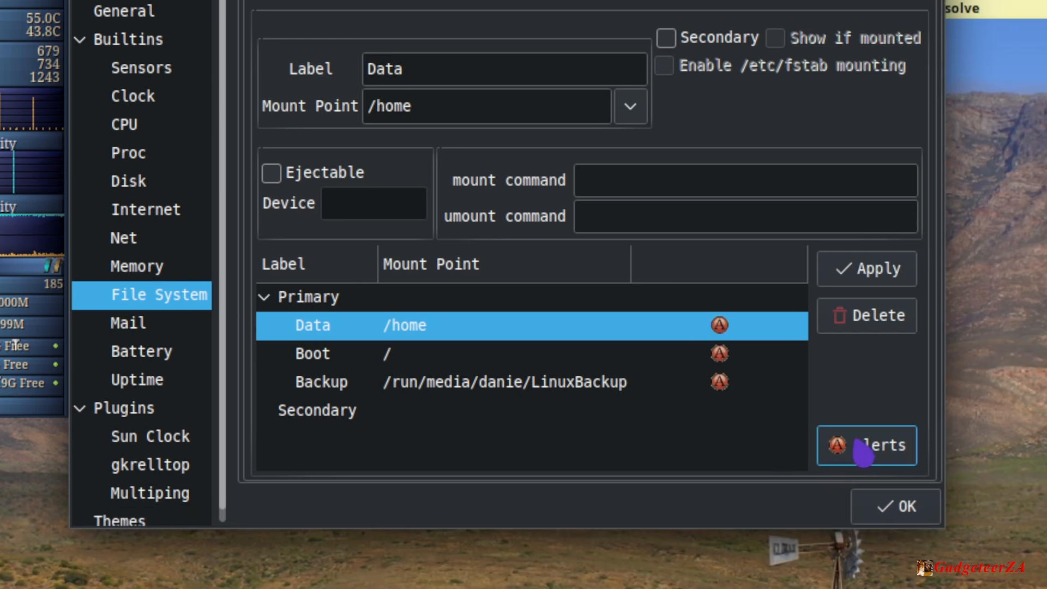
# In the Data file system's alerts, apply a high warn limit of 50 and restore it to 80
pyautogui.click(861, 448)
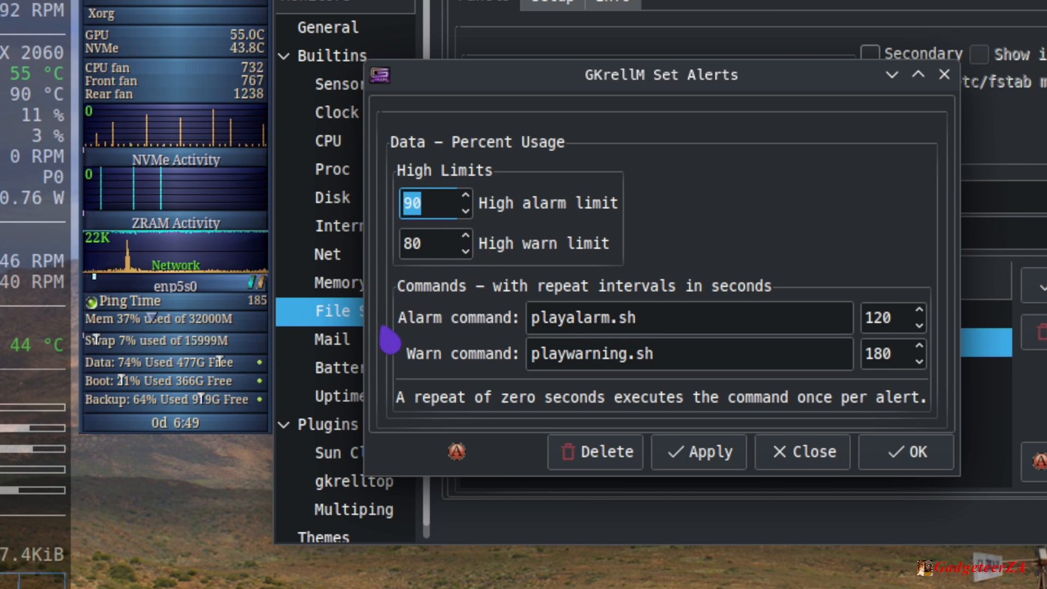
pyautogui.click(430, 243)
pyautogui.doubleClick(430, 243)
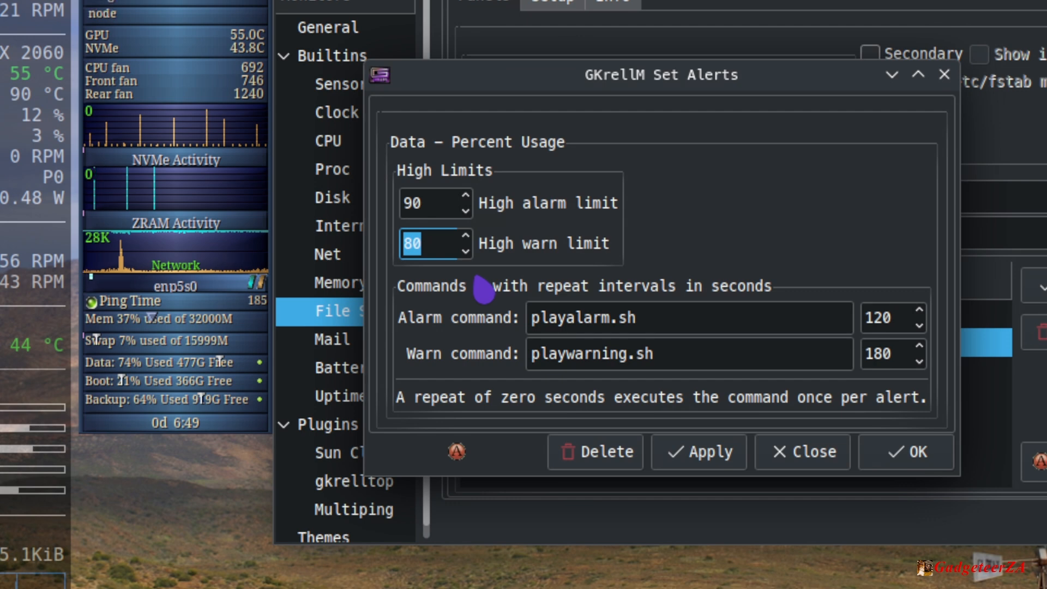
pyautogui.write('0')
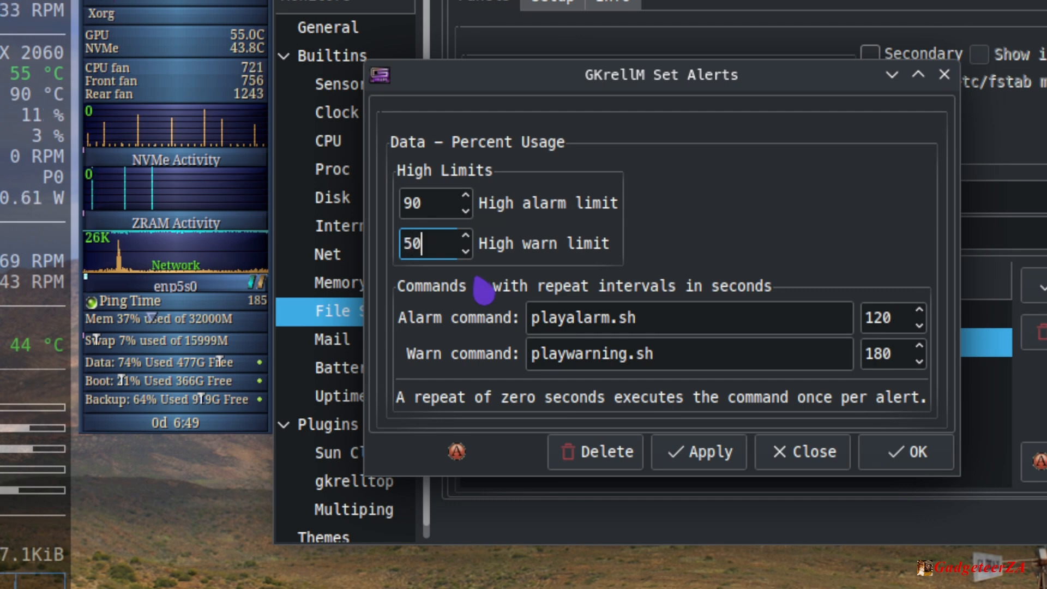
pyautogui.click(723, 464)
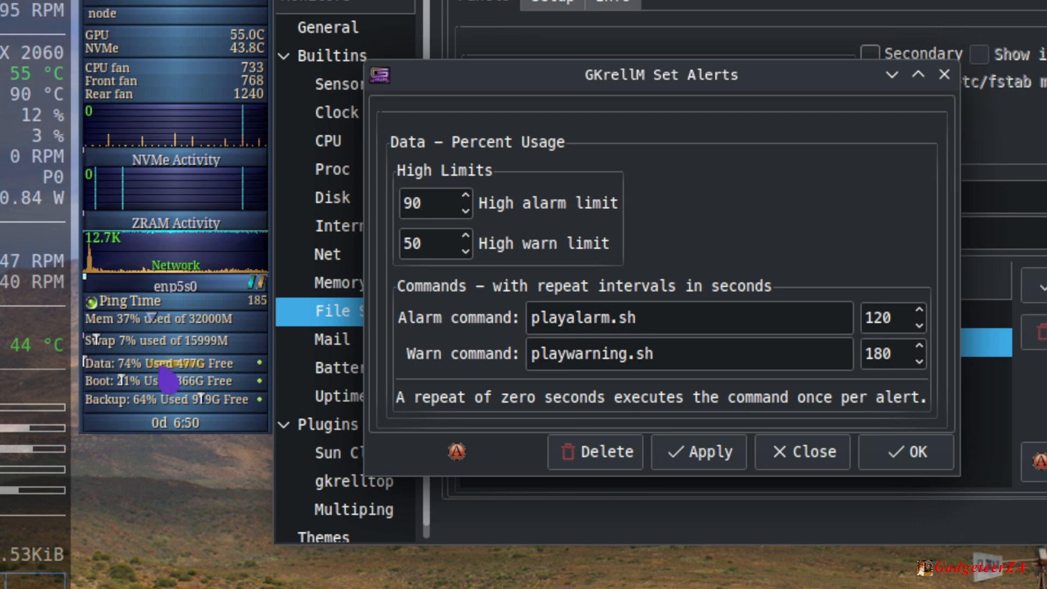
pyautogui.moveTo(431, 244); pyautogui.dragTo(358, 239)
pyautogui.write('0')
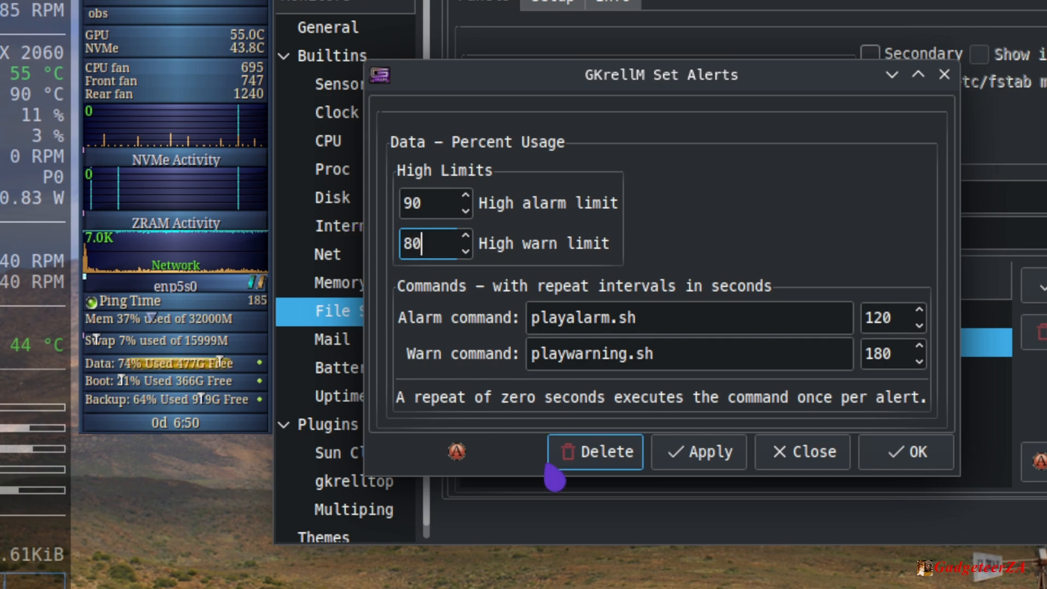
pyautogui.click(688, 452)
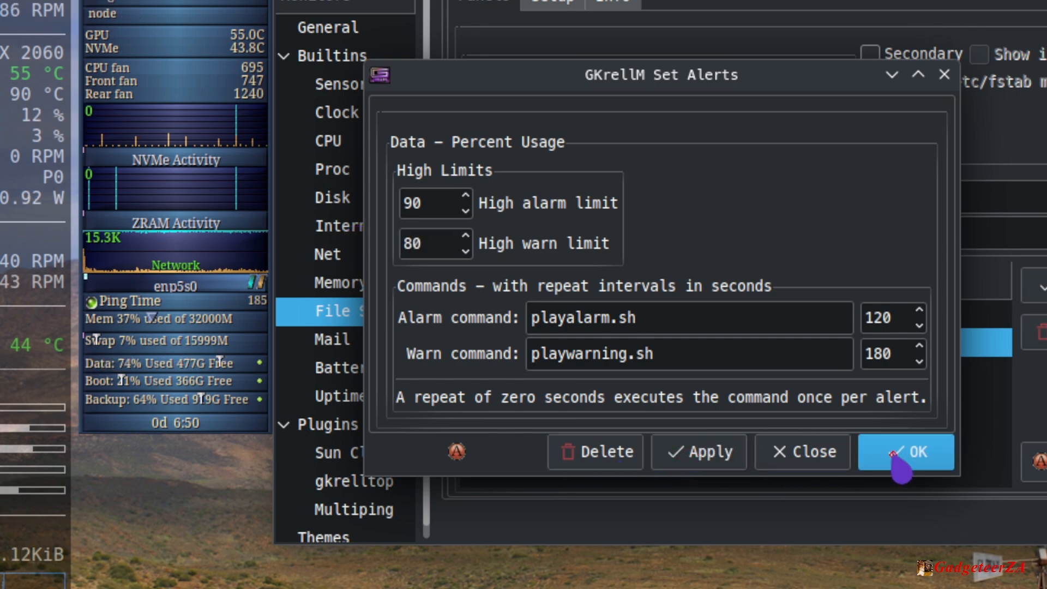
pyautogui.click(900, 453)
# Review the label and mount point settings of the Boot and Backup file system entries
pyautogui.click(653, 367)
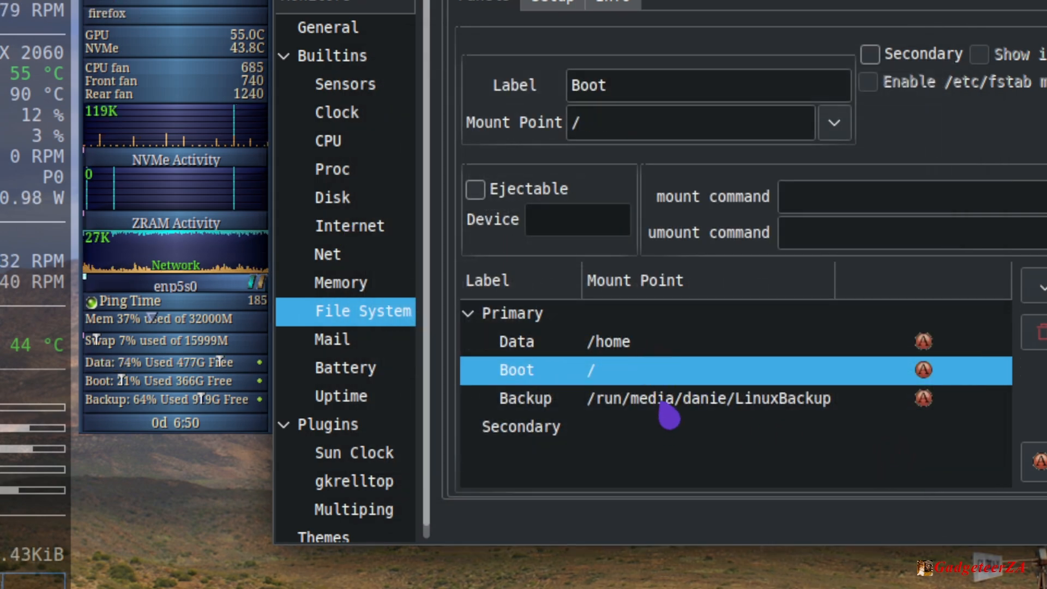
pyautogui.click(665, 401)
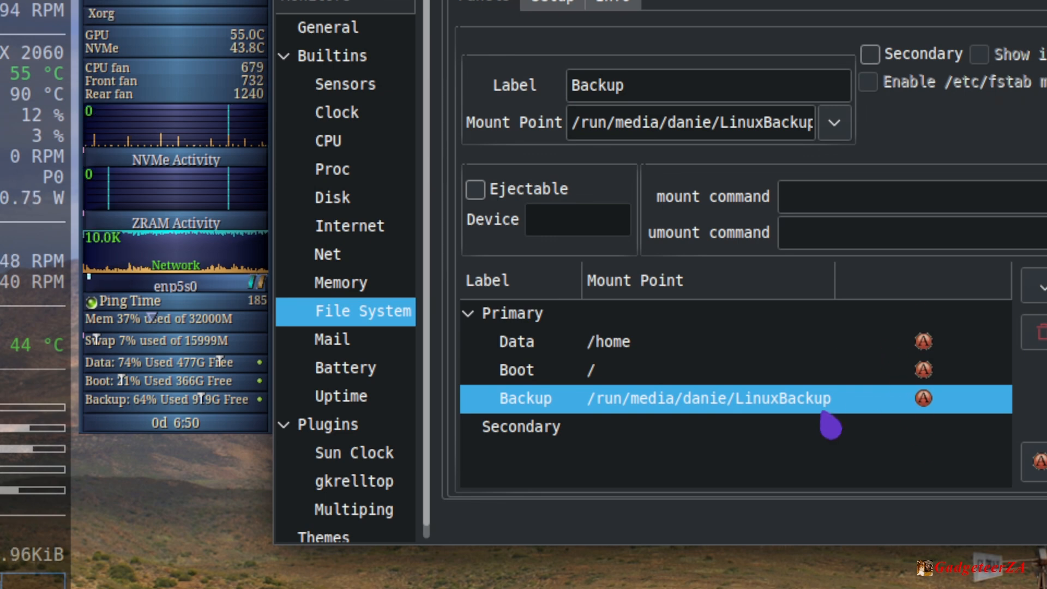
# Enable Mailcheck for the Mail monitor and disable it again
pyautogui.click(349, 342)
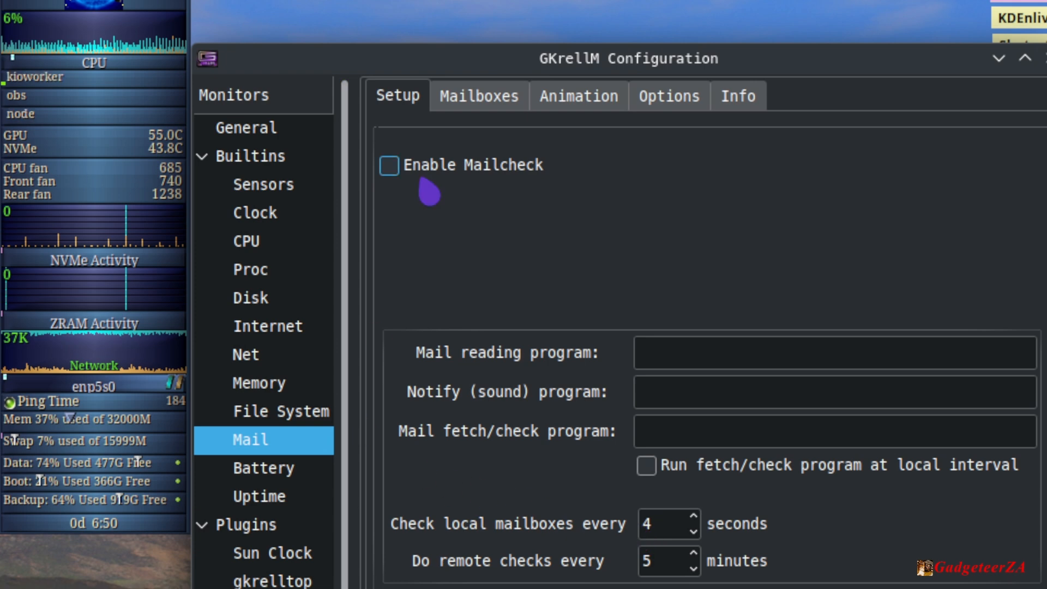
pyautogui.click(390, 165)
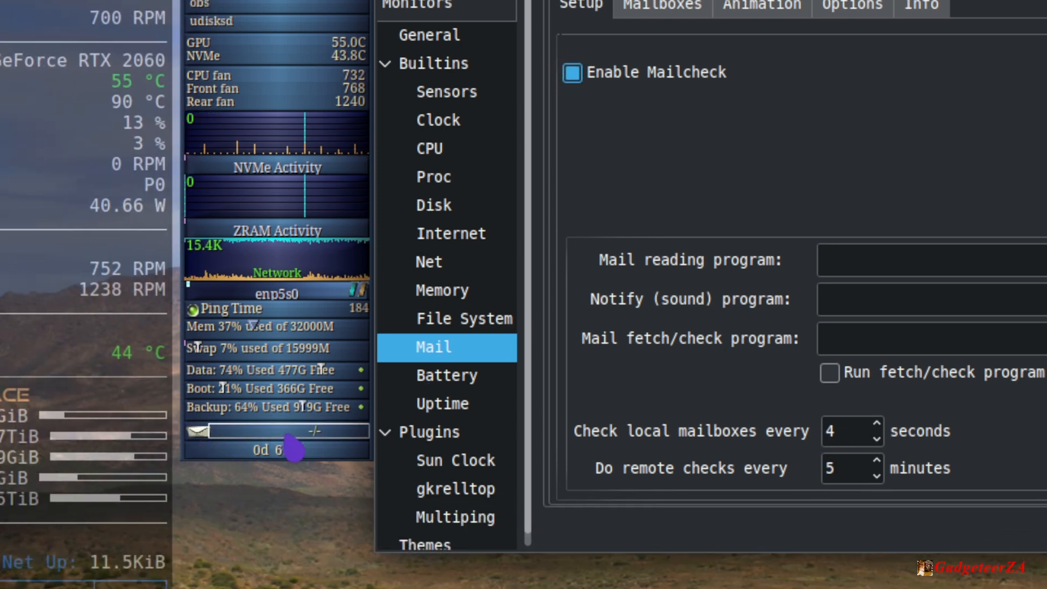
pyautogui.click(572, 72)
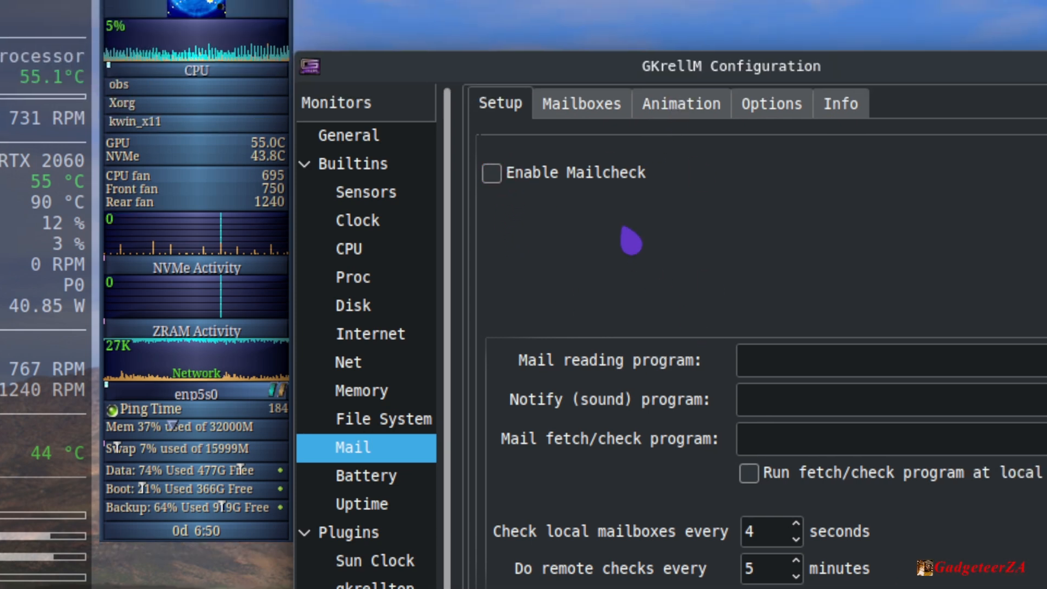
# Examine the Mail monitor's mailboxes, animation choices, message counting options, documentation and mail program settings
pyautogui.click(671, 13)
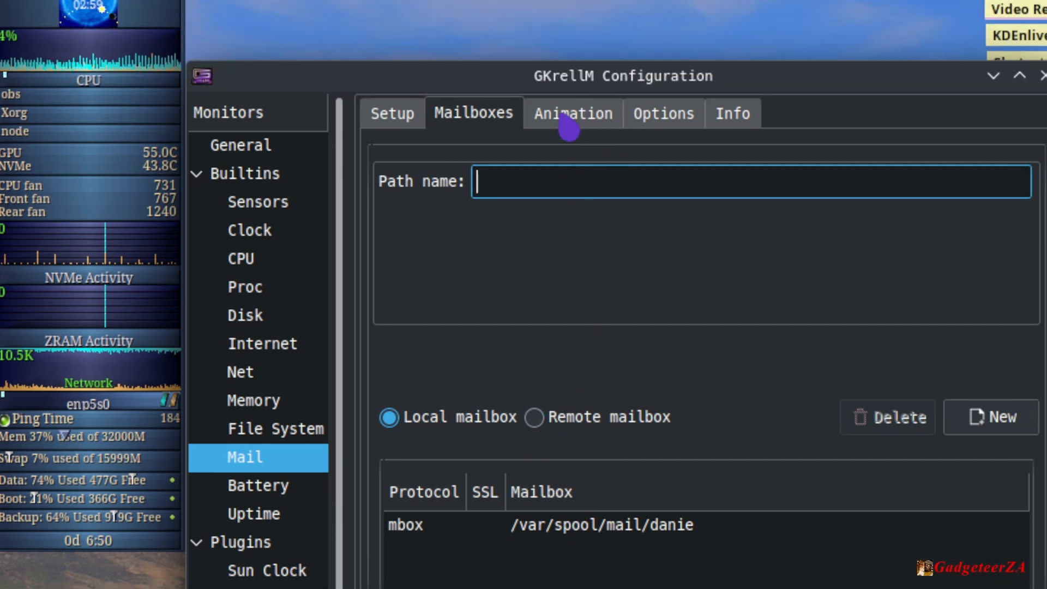
pyautogui.click(563, 117)
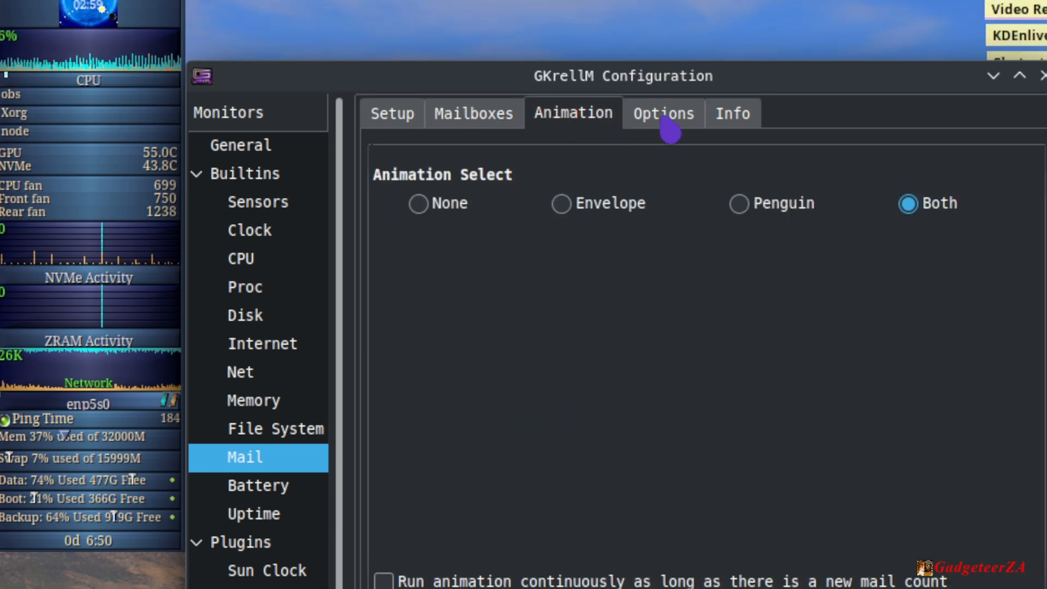
pyautogui.click(670, 129)
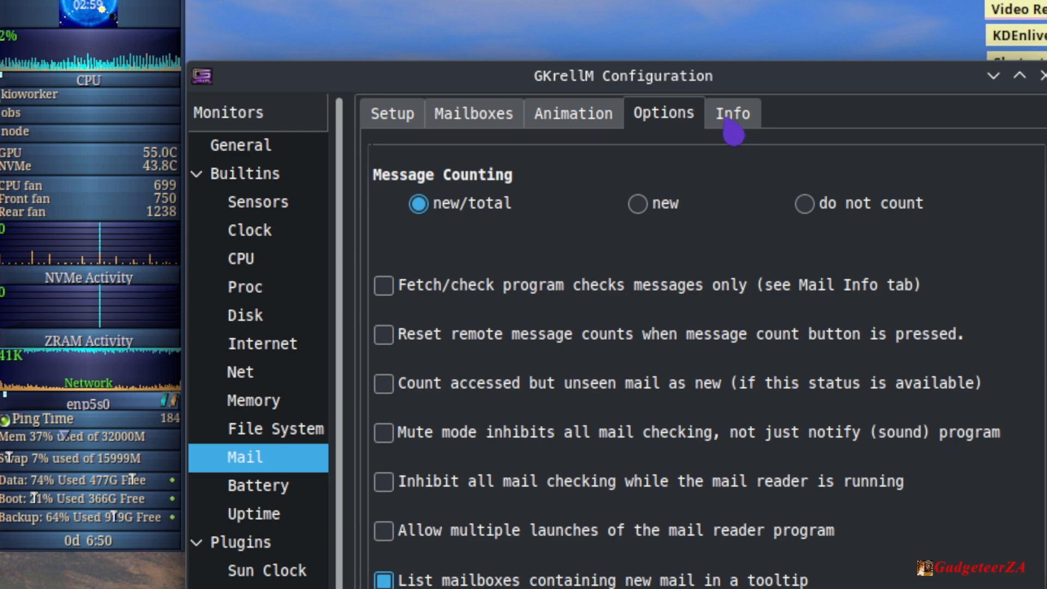
pyautogui.click(726, 117)
pyautogui.scroll(-5, 709, 245)
pyautogui.scroll(5, 676, 284)
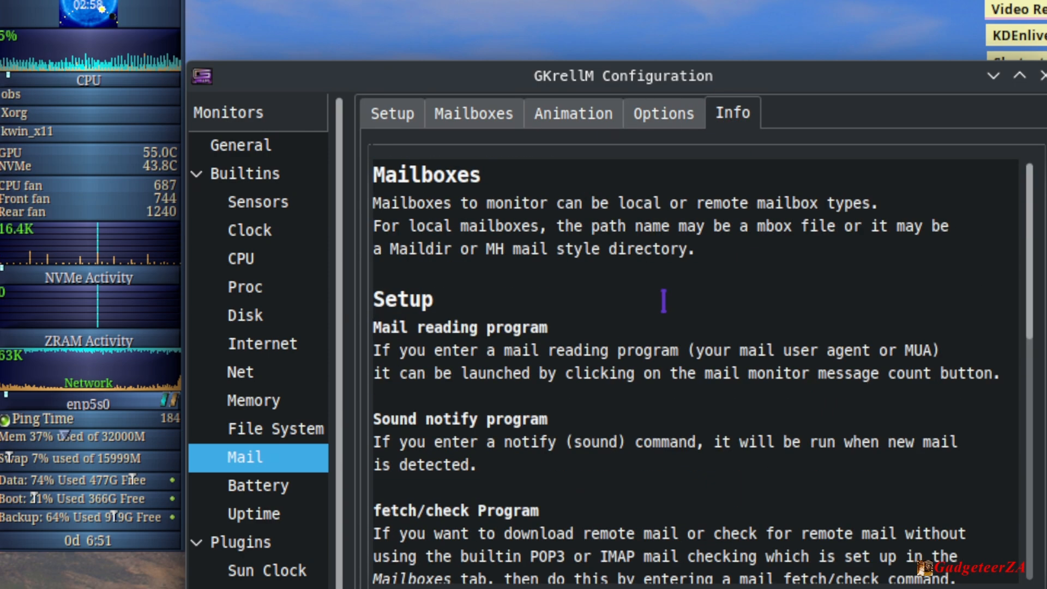
pyautogui.click(414, 127)
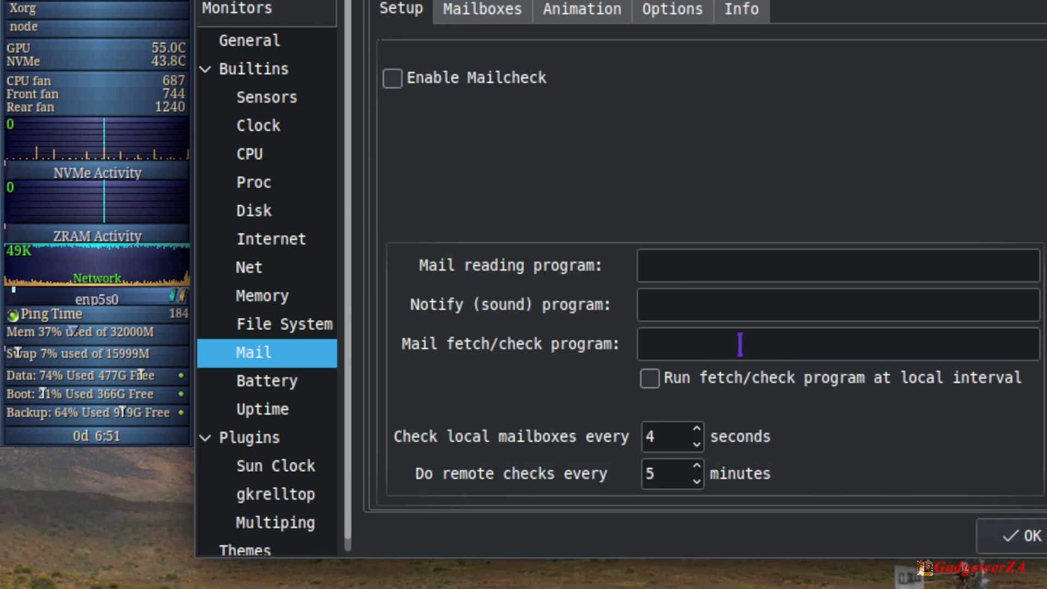
# Examine the Battery monitor's charge time options, launch command settings and alert substitution variables
pyautogui.click(274, 380)
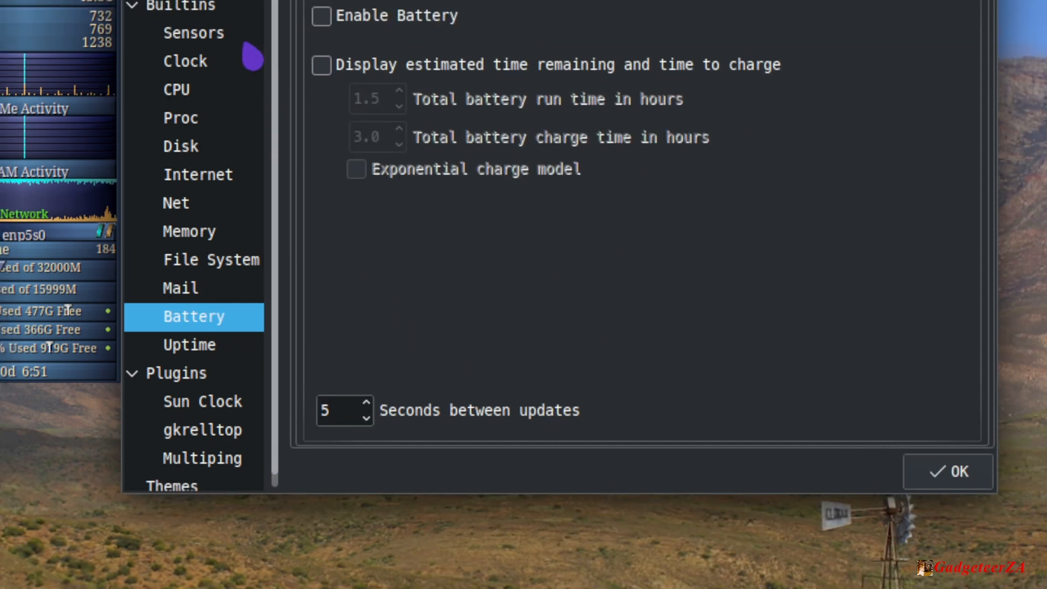
pyautogui.click(515, 45)
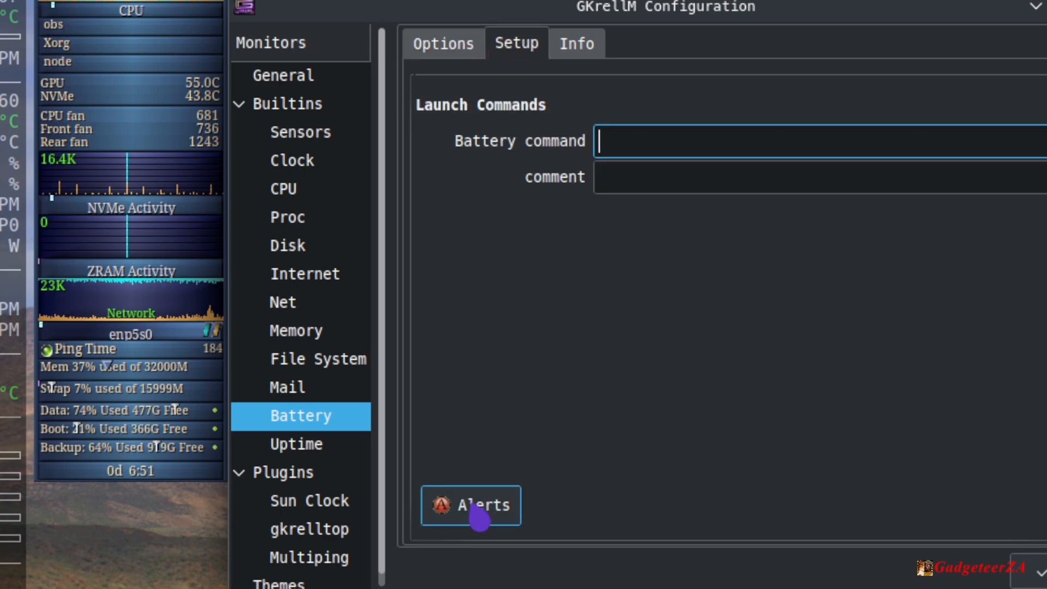
pyautogui.click(589, 43)
pyautogui.scroll(-3, 593, 204)
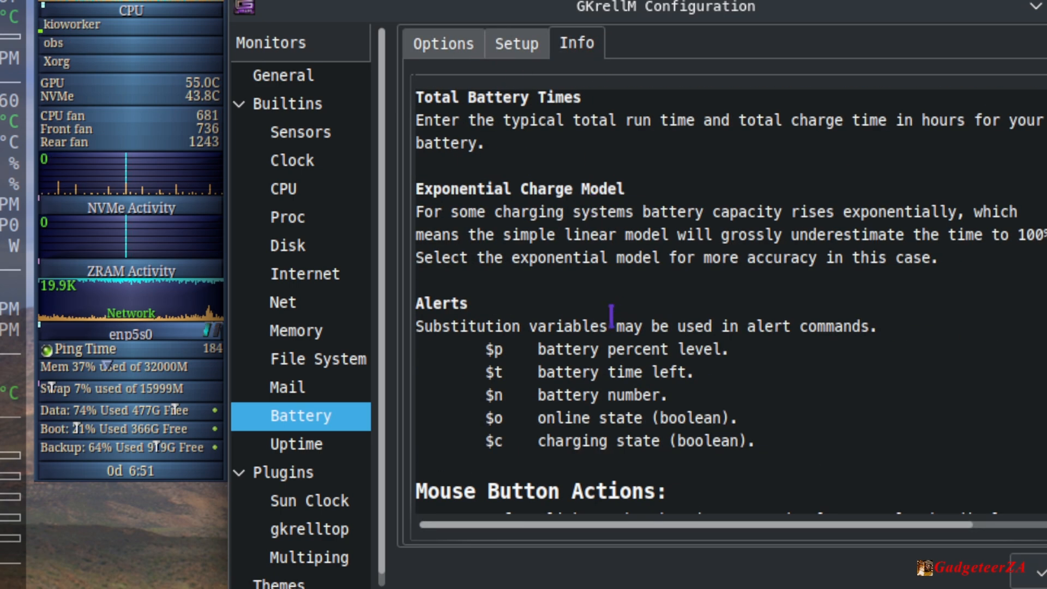
pyautogui.click(439, 43)
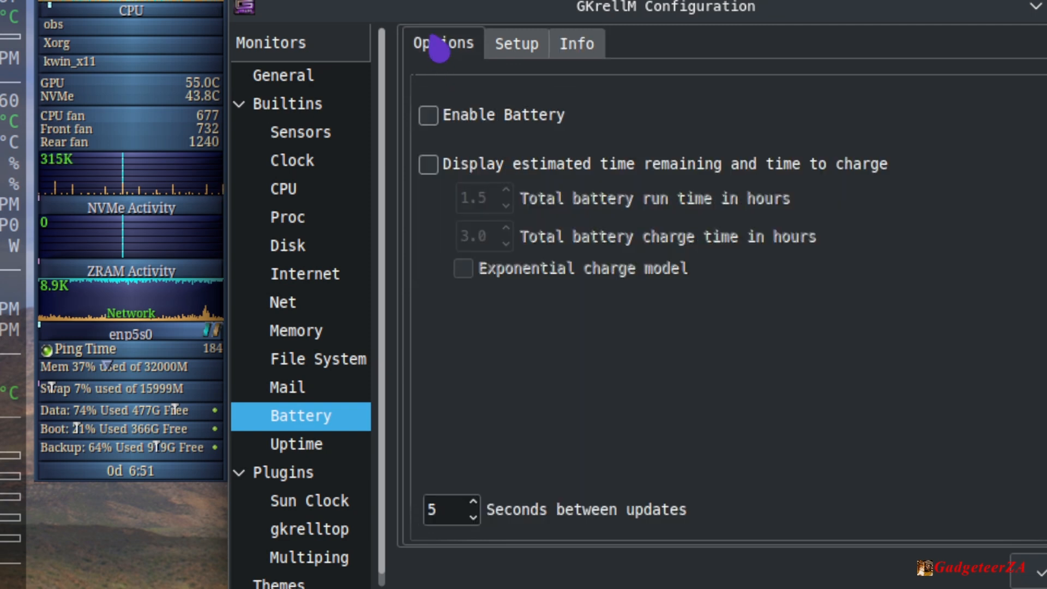
# Review the Uptime monitor's options and launch commands, and examine the Sun Clock plugin's setup and its sun and moon display
pyautogui.click(320, 448)
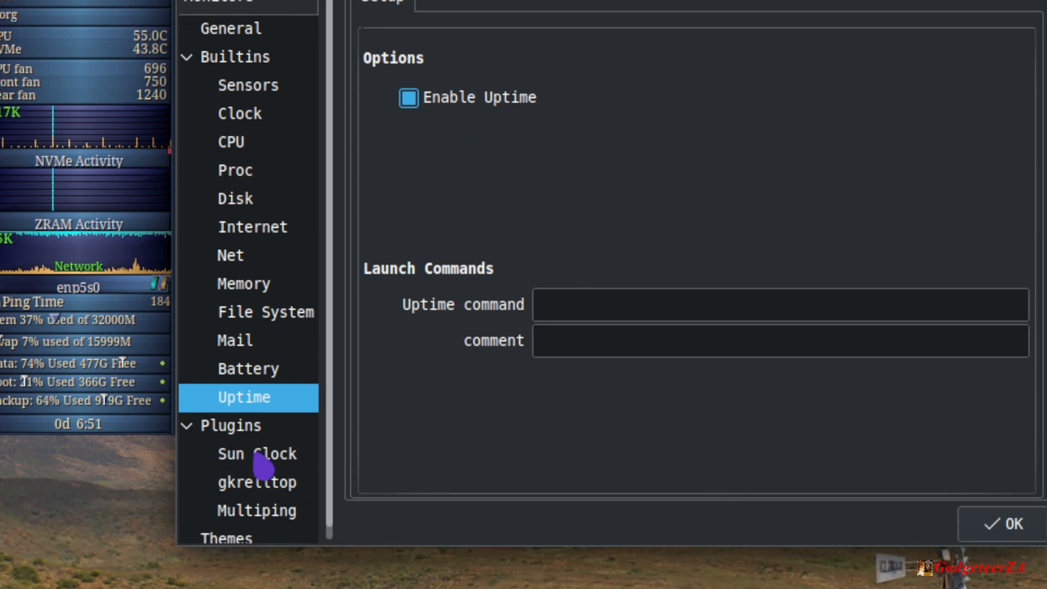
pyautogui.click(264, 461)
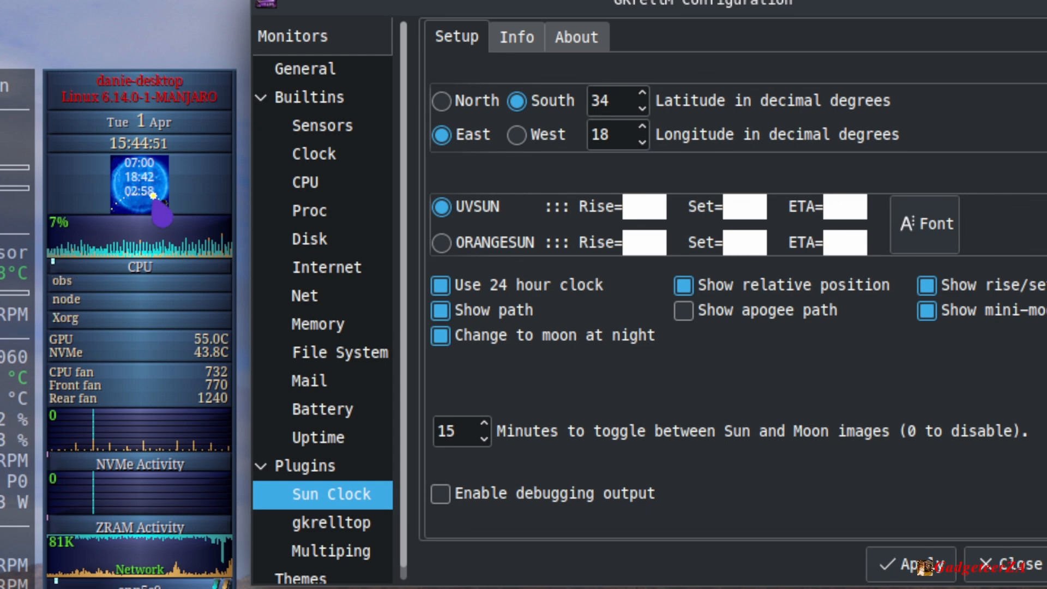
pyautogui.moveTo(130, 214)
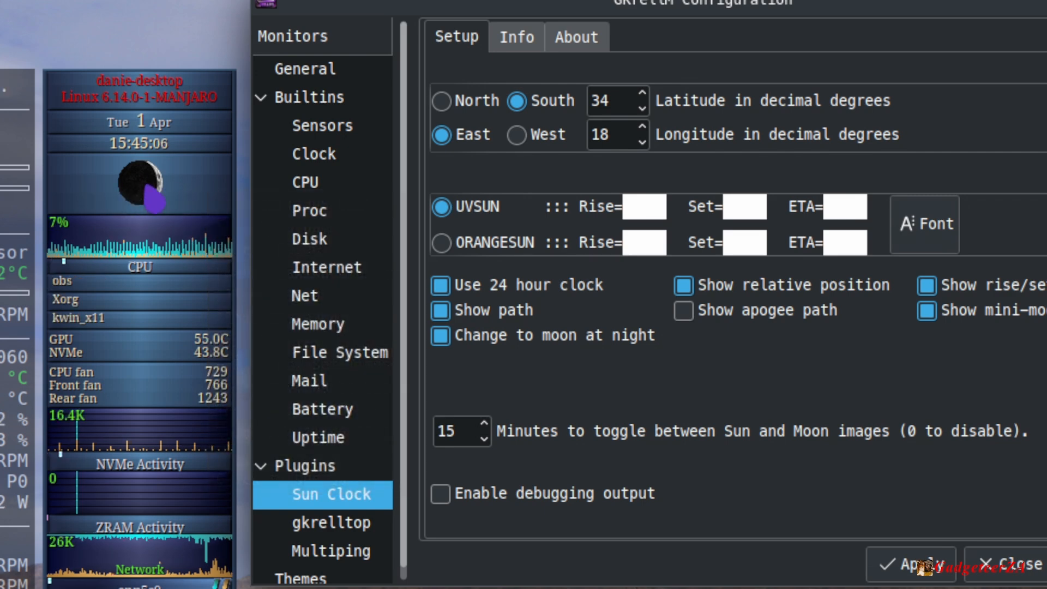
# Examine the Sun Clock's moon details, switch its display to the sun, and review the plugin's documentation and About information
pyautogui.moveTo(168, 192)
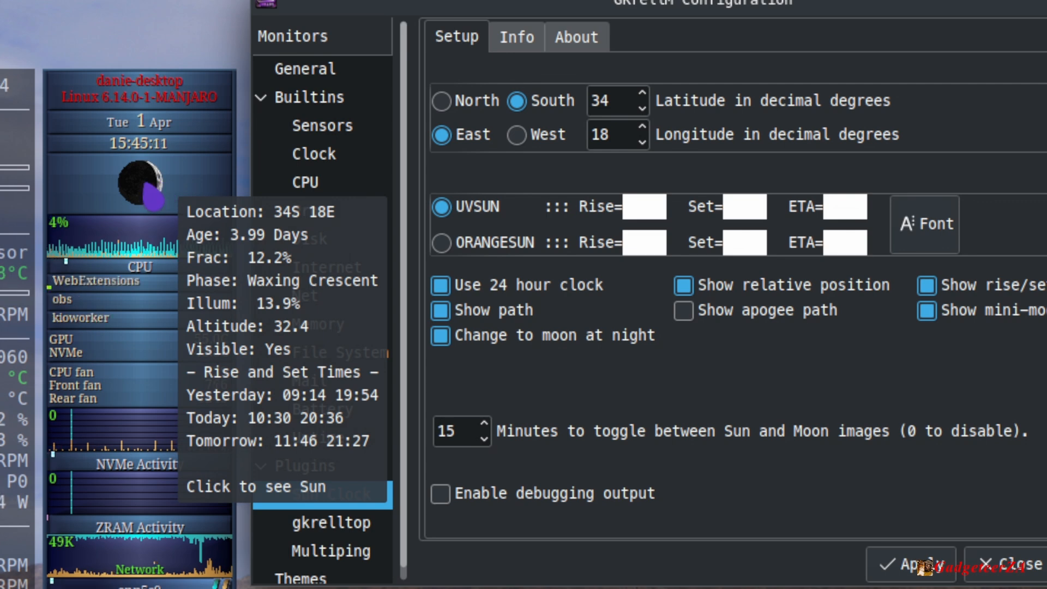
pyautogui.click(150, 185)
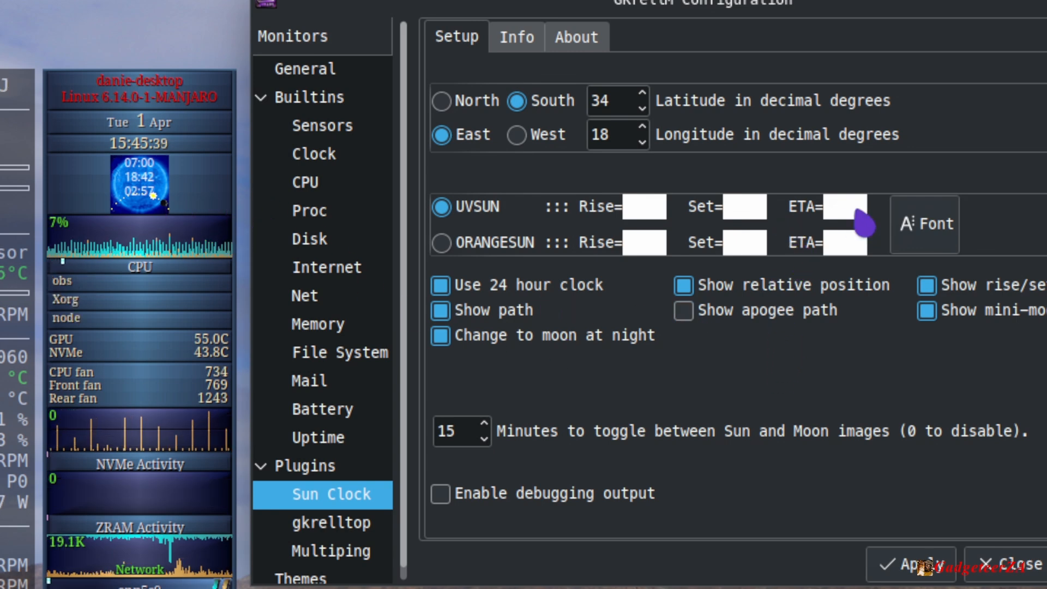
pyautogui.click(521, 36)
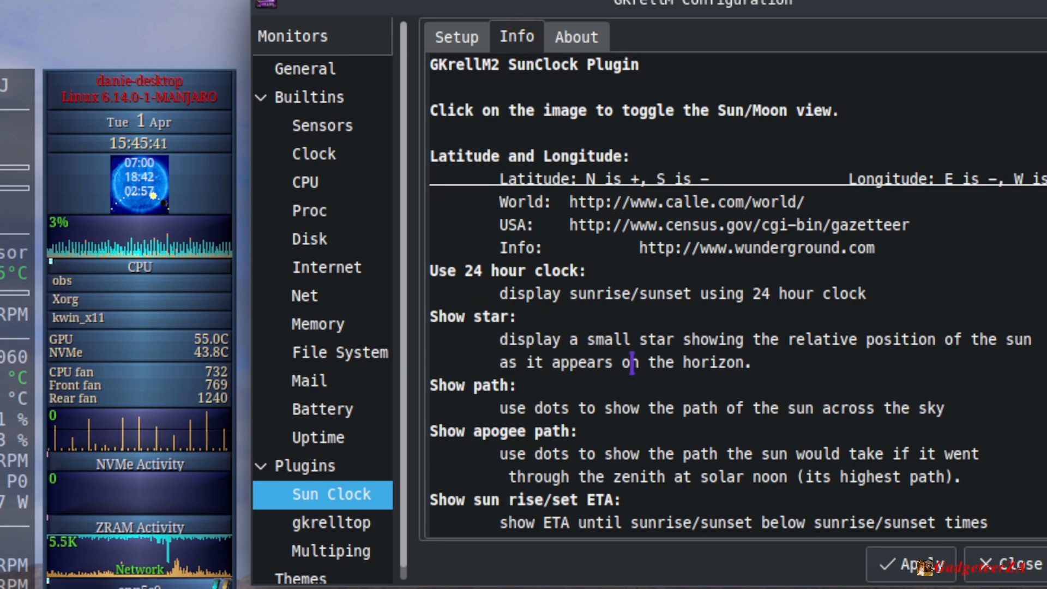
pyautogui.scroll(-2, 635, 382)
pyautogui.scroll(2, 635, 327)
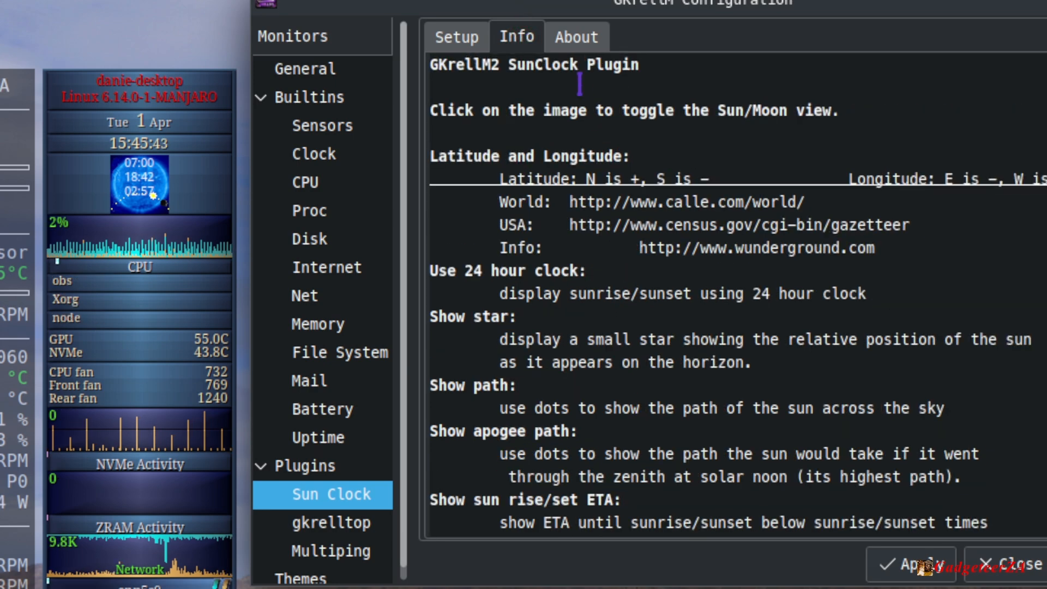
pyautogui.click(575, 43)
pyautogui.click(470, 38)
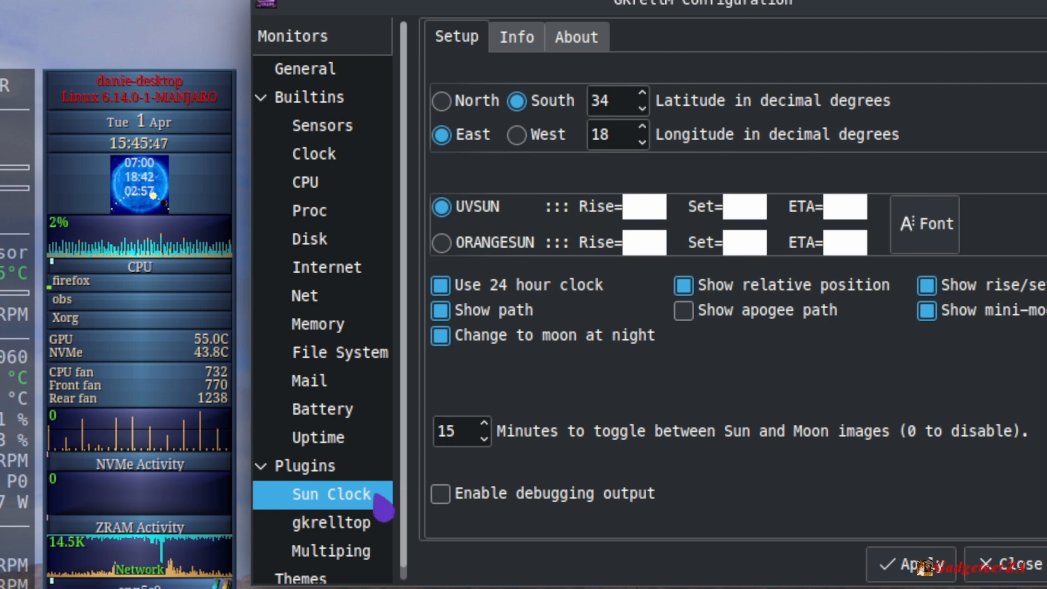
# Set the gkrelltop plugin to show only processes above 1%
pyautogui.click(355, 521)
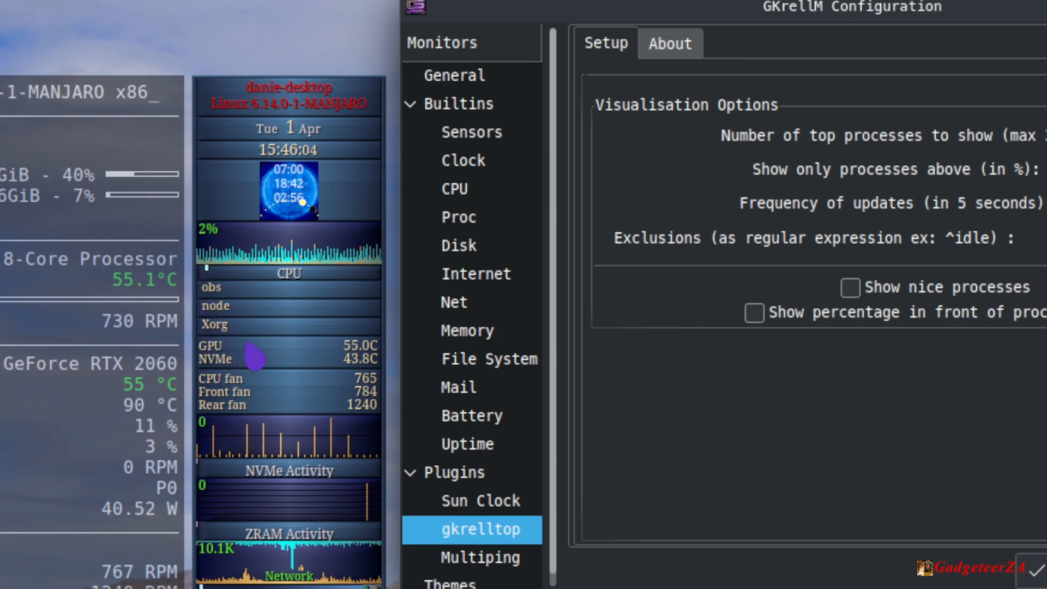
pyautogui.moveTo(258, 308)
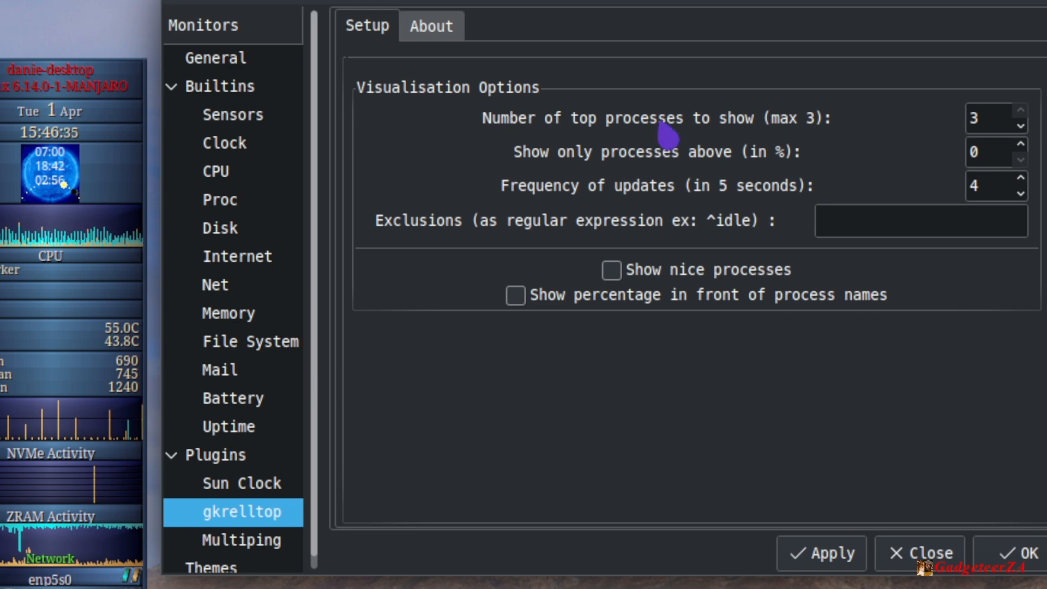
pyautogui.click(986, 119)
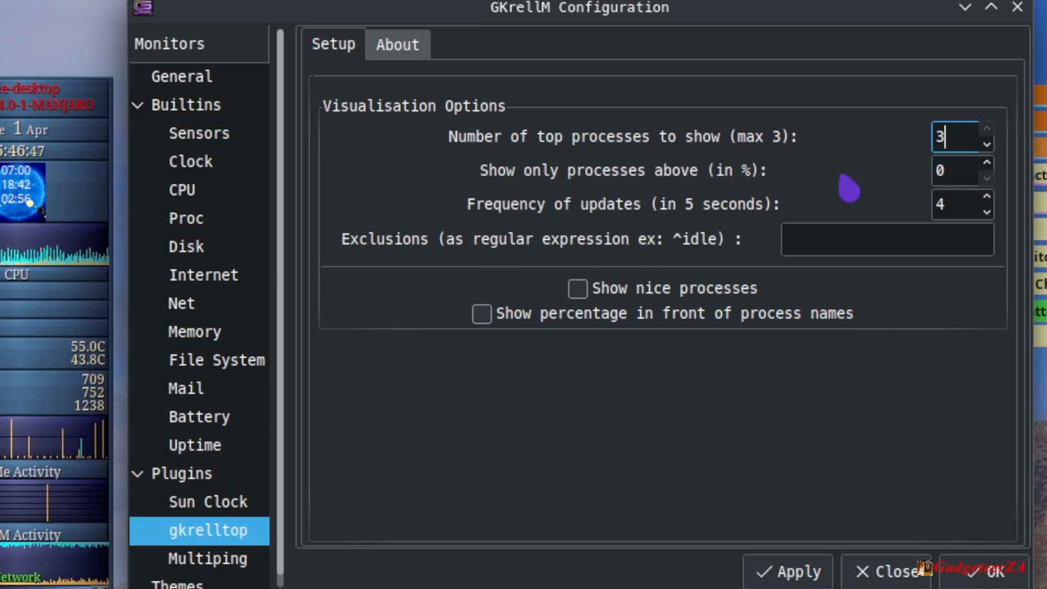
pyautogui.click(987, 161)
pyautogui.click(987, 162)
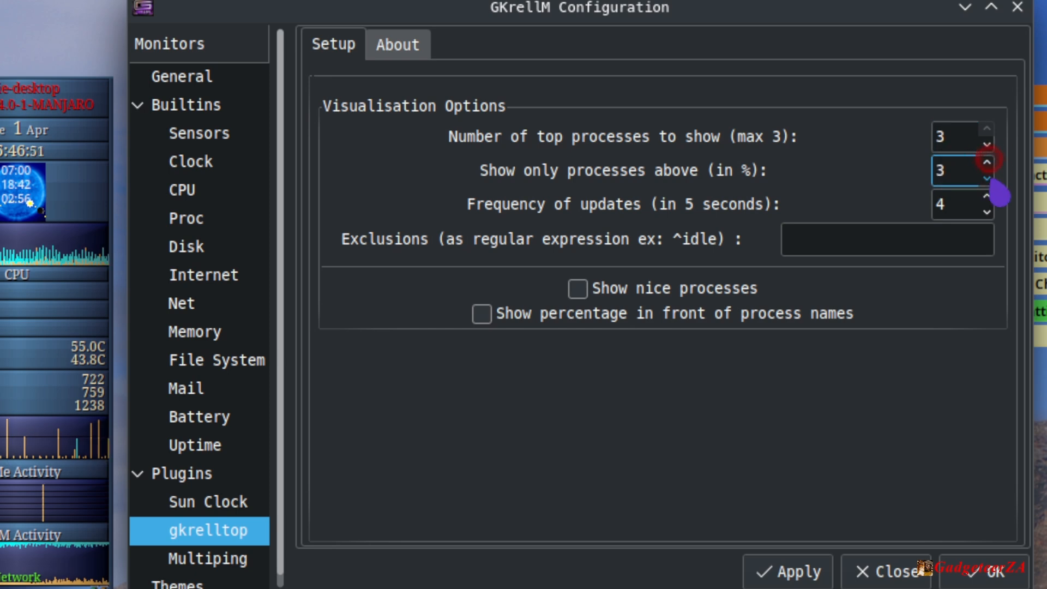
pyautogui.click(987, 178)
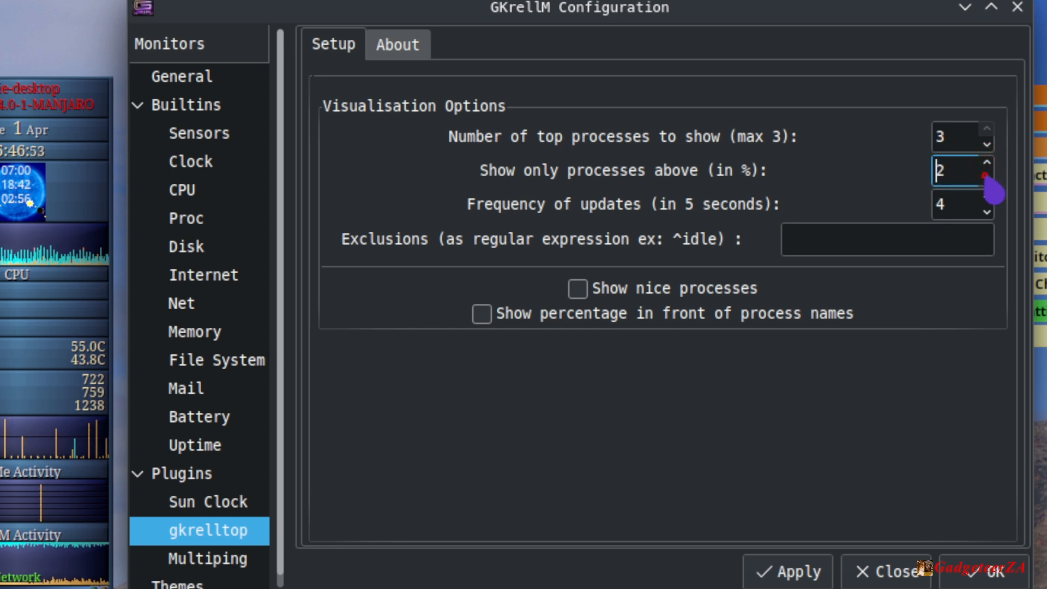
pyautogui.click(987, 179)
pyautogui.click(988, 179)
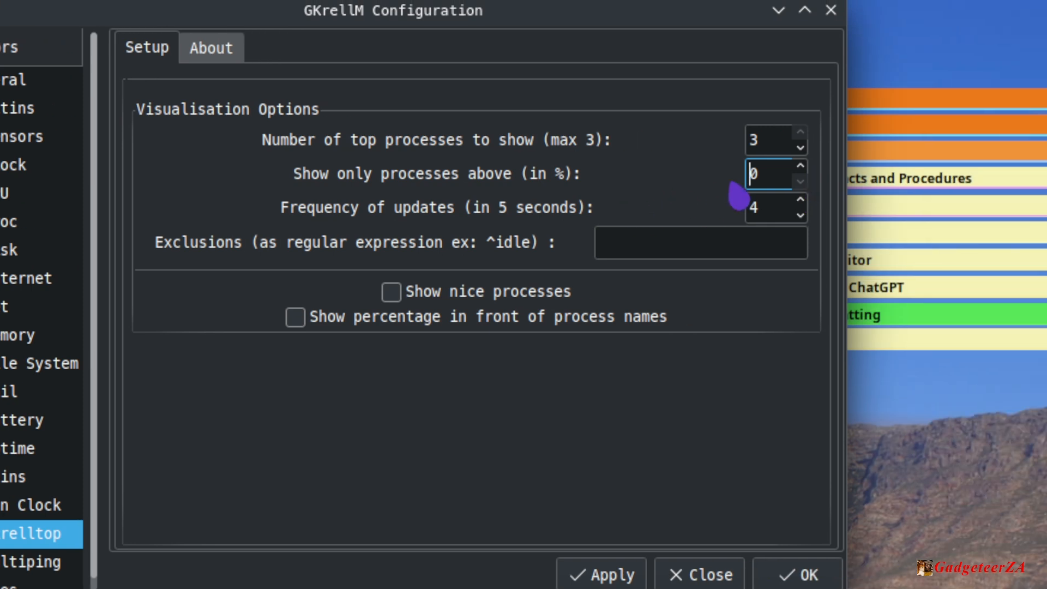
pyautogui.click(800, 164)
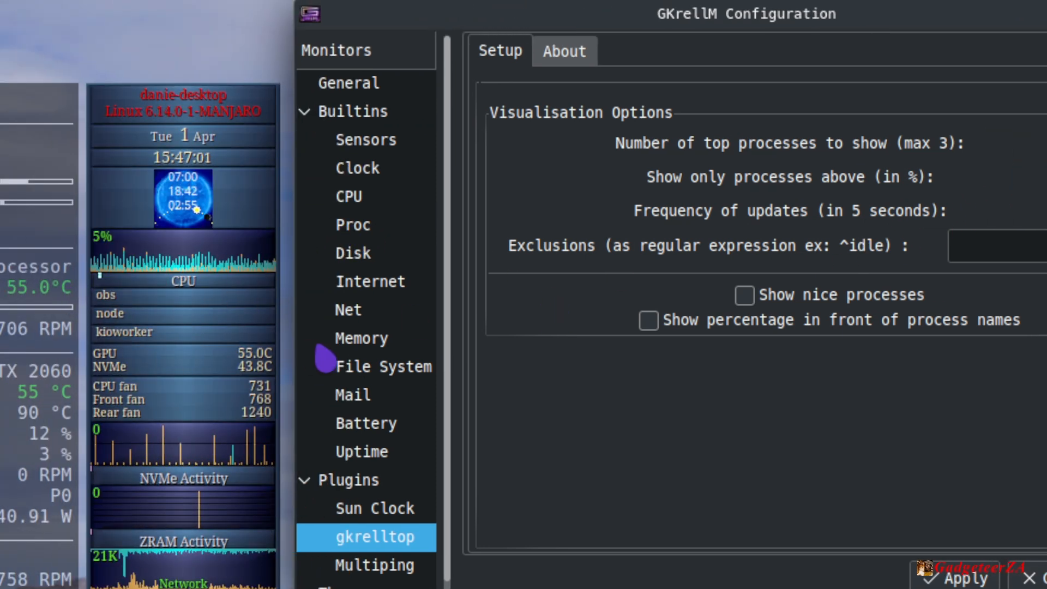
# Examine gkrelltop's process display, exclusions and About information, and the Multiping plugin's host and ping interval settings
pyautogui.moveTo(240, 320)
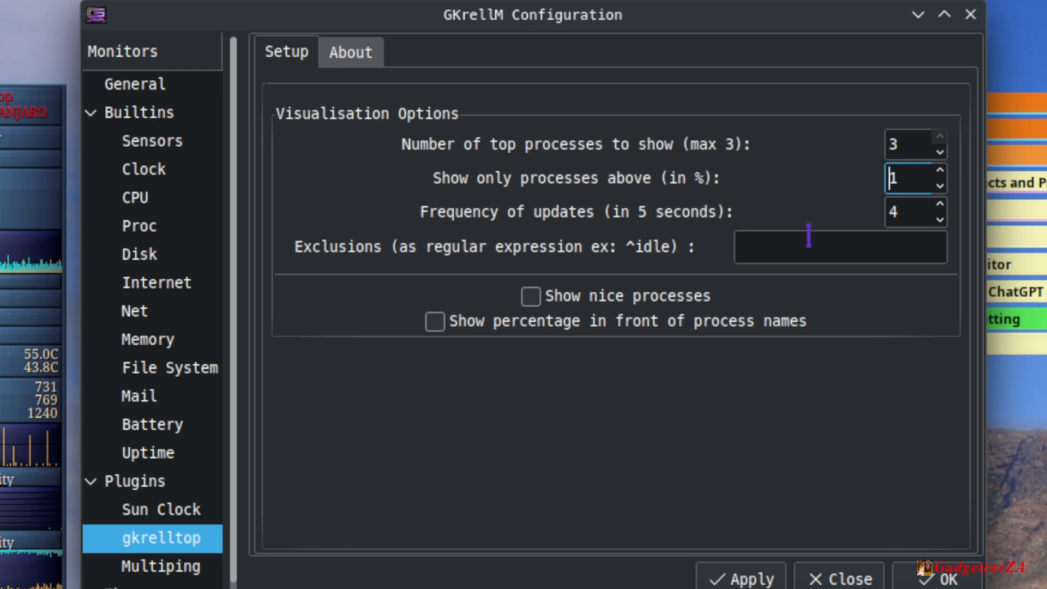
pyautogui.click(809, 249)
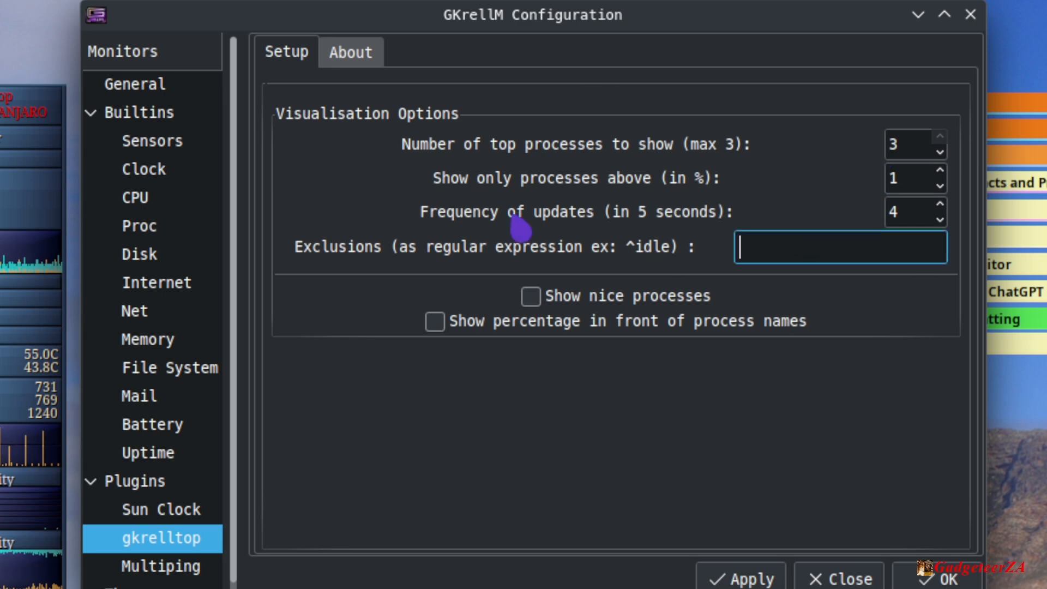
pyautogui.click(365, 57)
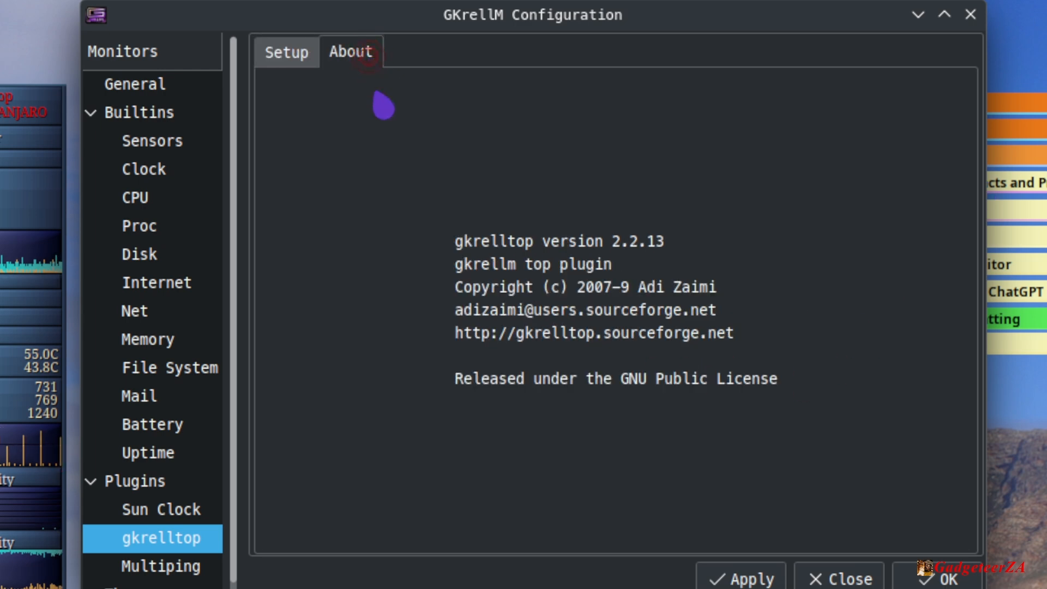
pyautogui.click(292, 59)
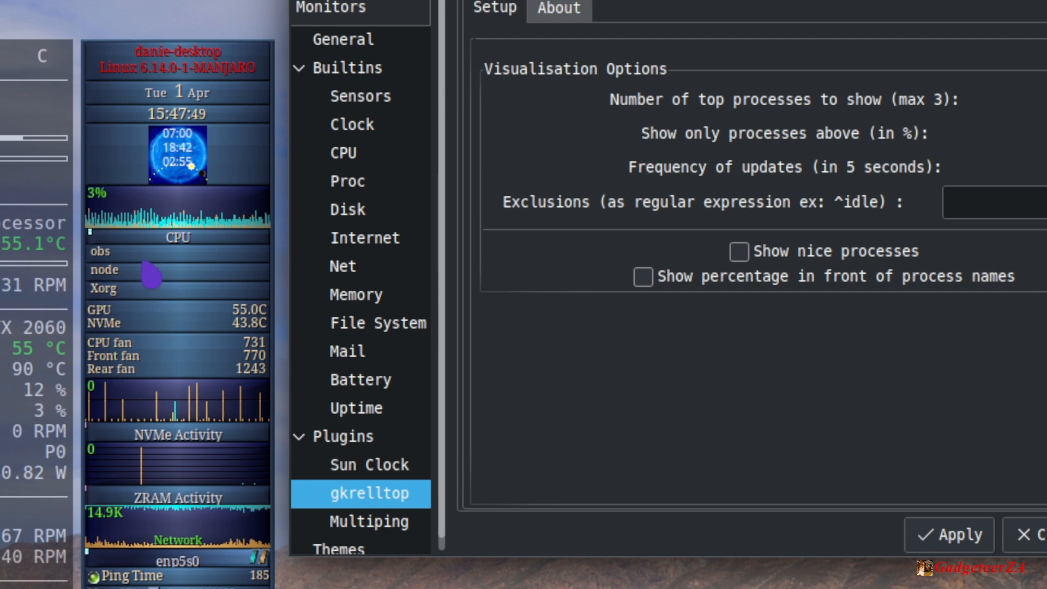
pyautogui.moveTo(194, 275)
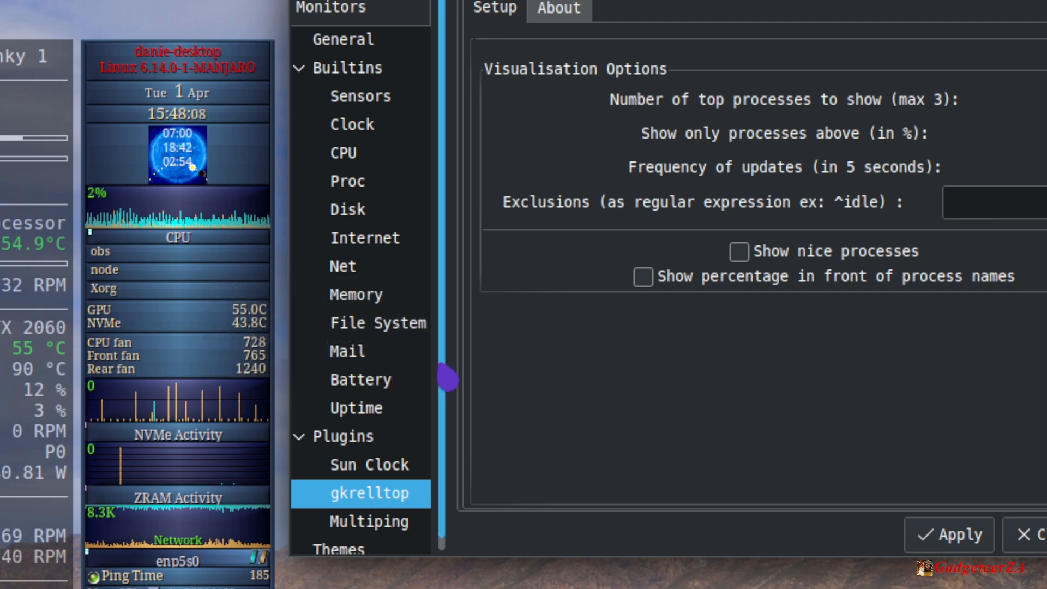
pyautogui.click(376, 524)
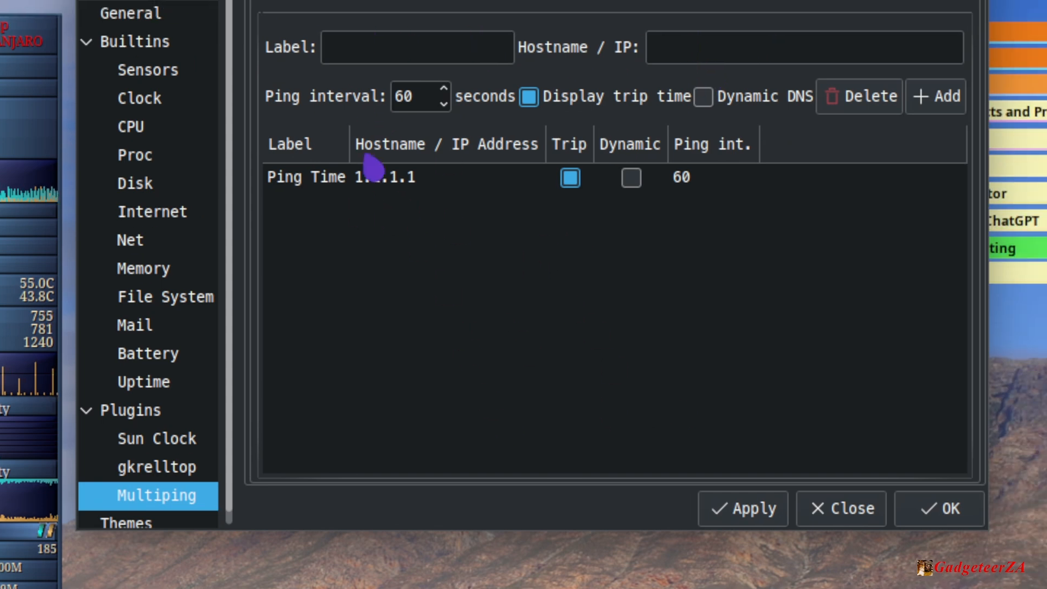
pyautogui.click(397, 98)
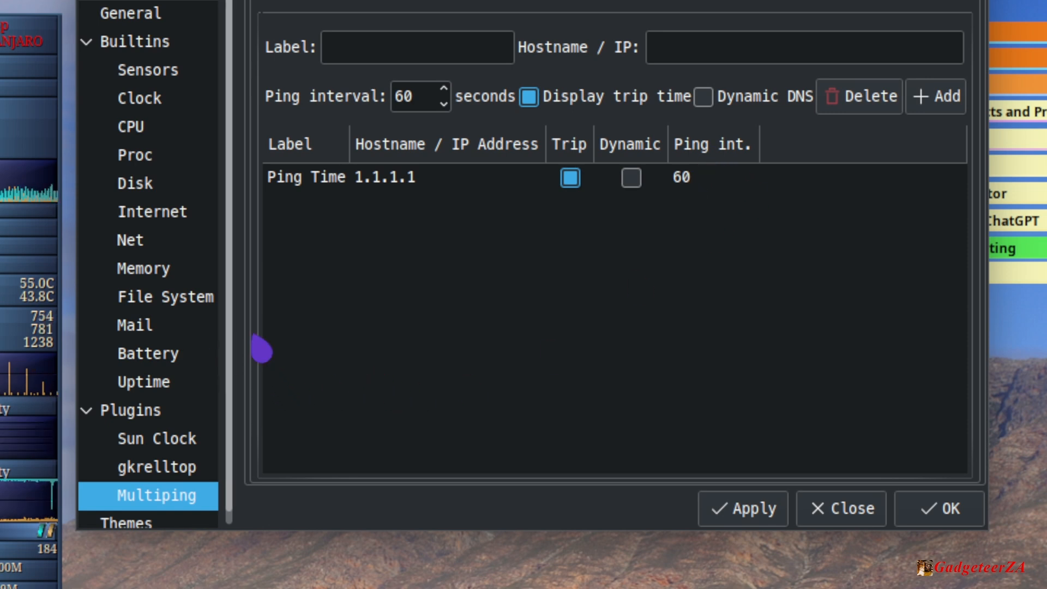
# Enable the nvidia plugin in the list of plugins and disable it again
pyautogui.click(149, 414)
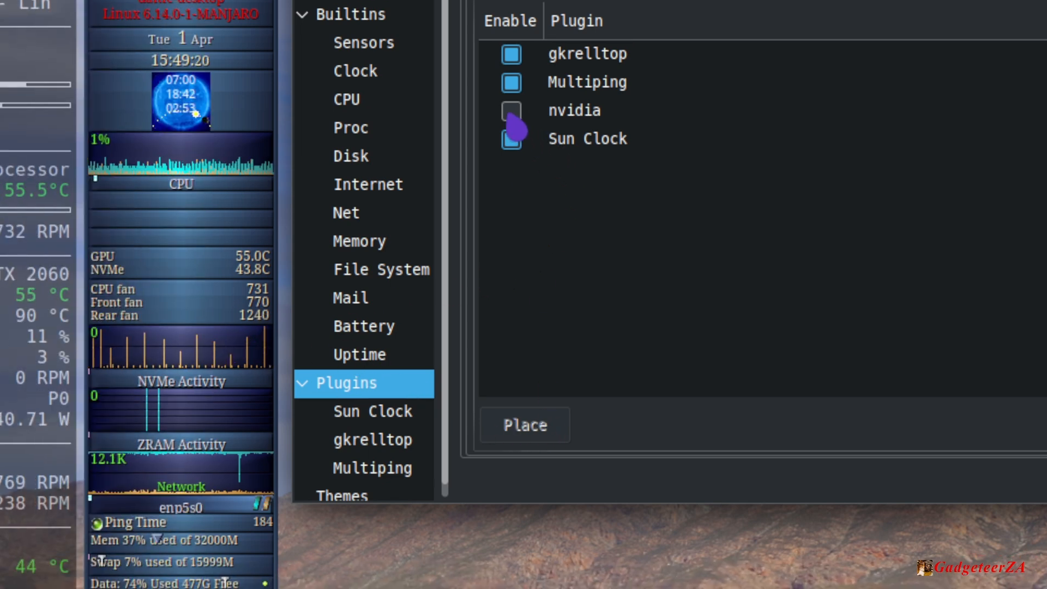
pyautogui.click(512, 116)
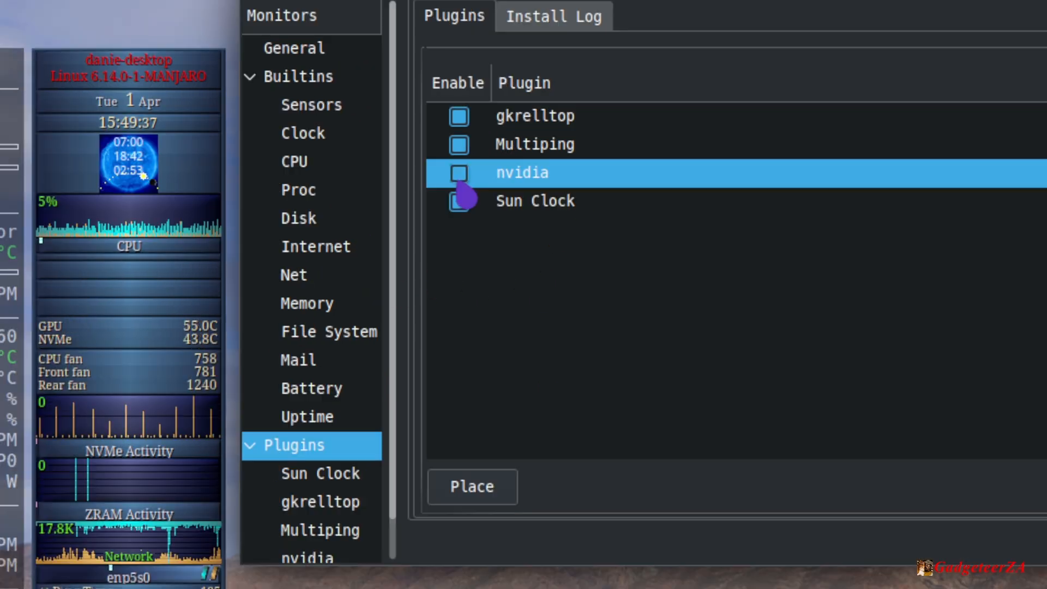
pyautogui.click(510, 117)
pyautogui.click(457, 177)
pyautogui.click(457, 177)
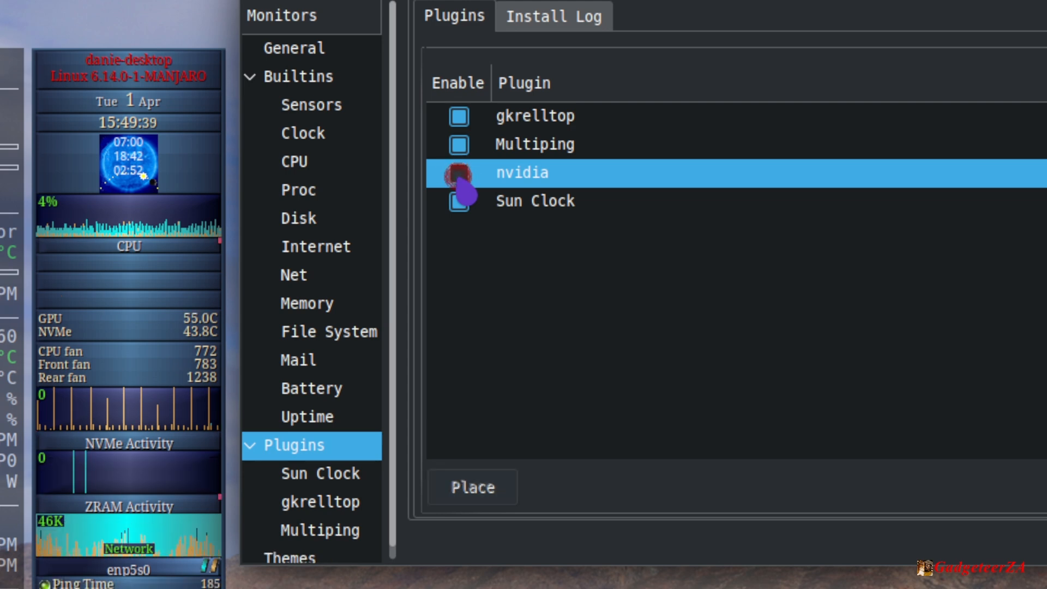
pyautogui.click(458, 176)
pyautogui.click(458, 176)
pyautogui.click(458, 176)
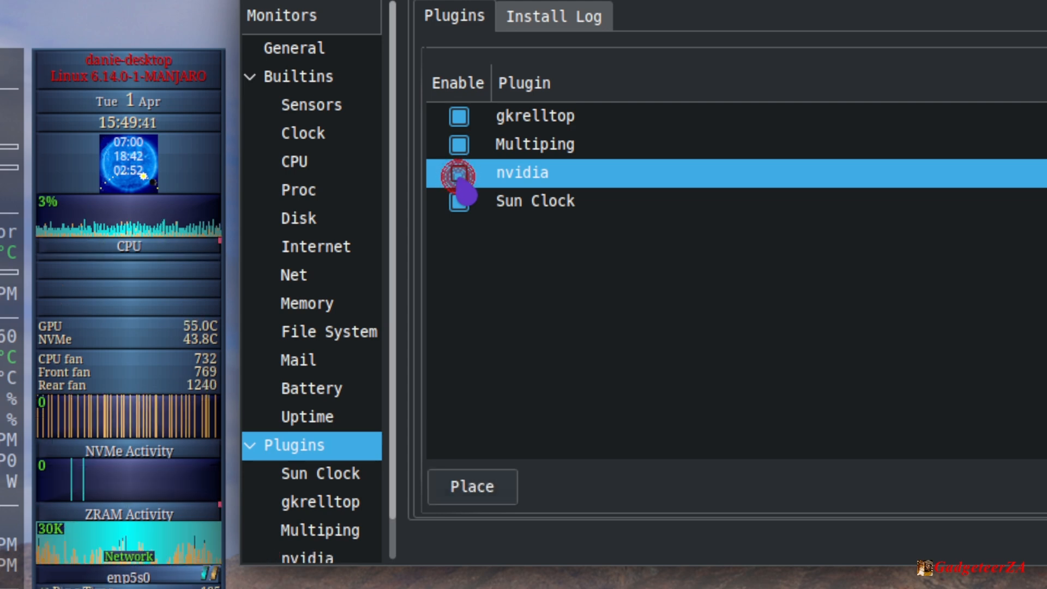
pyautogui.click(458, 176)
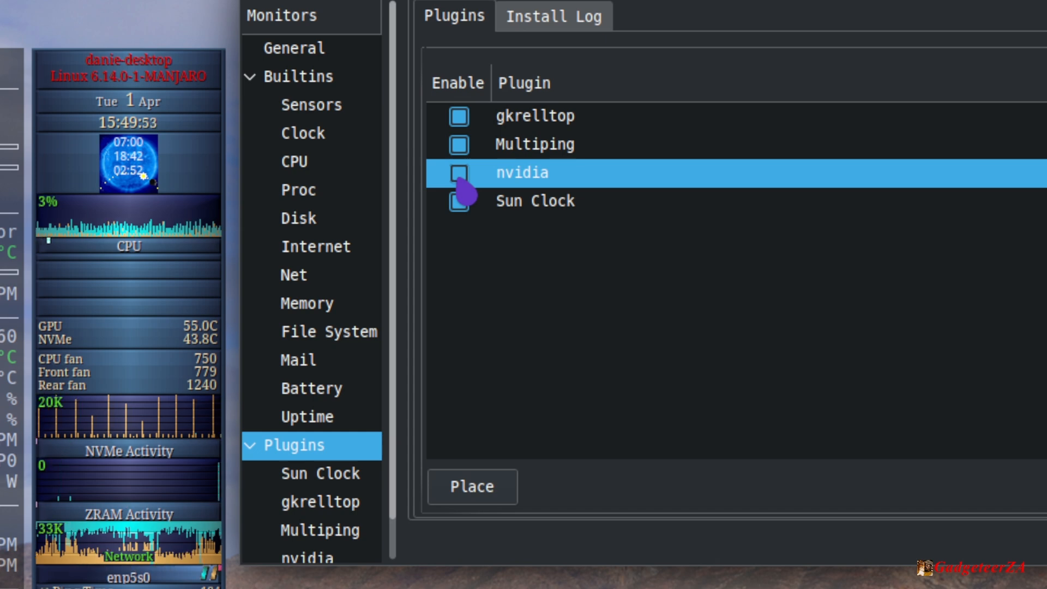
pyautogui.click(459, 174)
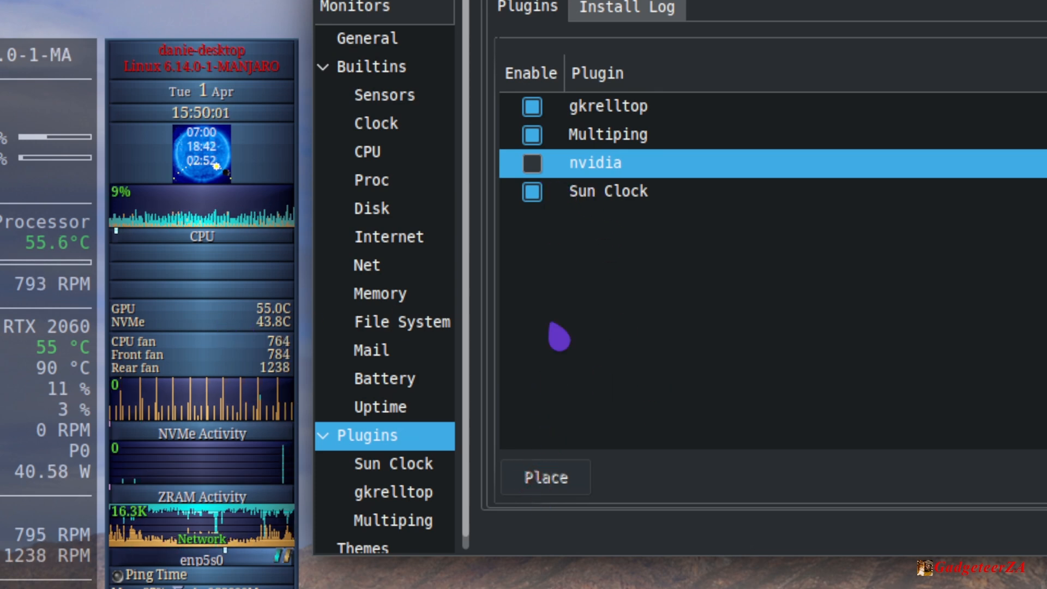
# Examine the Sun Clock plugin's placement options and the sun details in its monitor display
pyautogui.click(579, 191)
pyautogui.click(546, 477)
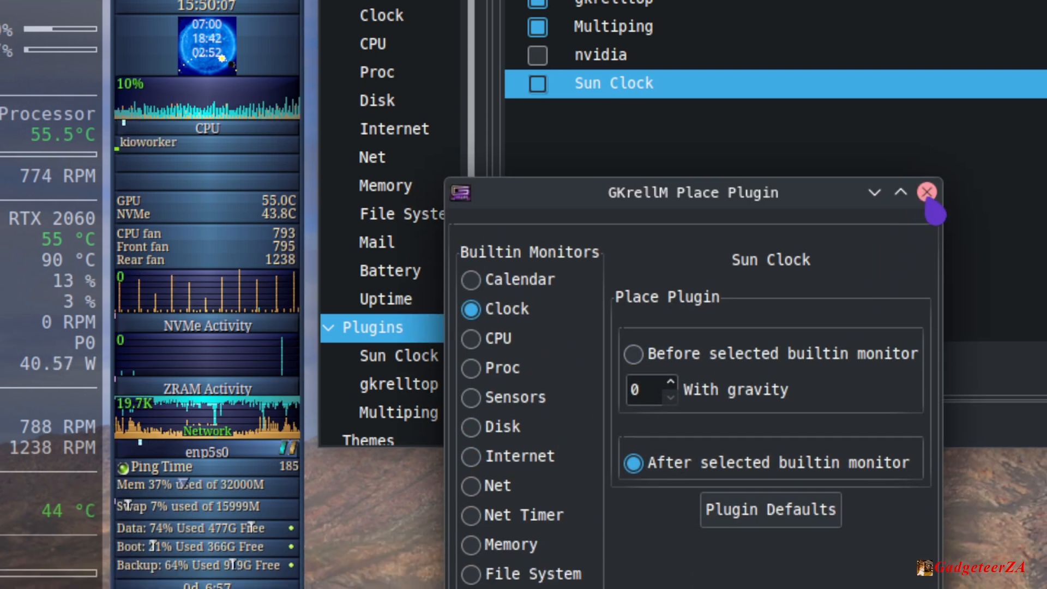
pyautogui.click(928, 192)
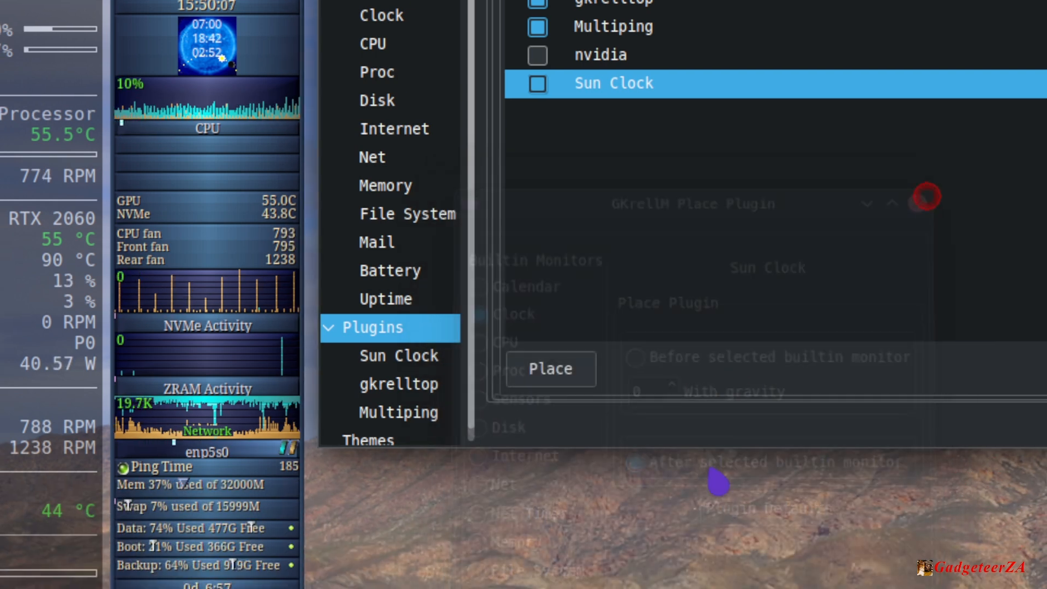
pyautogui.scroll(-1, 343, 432)
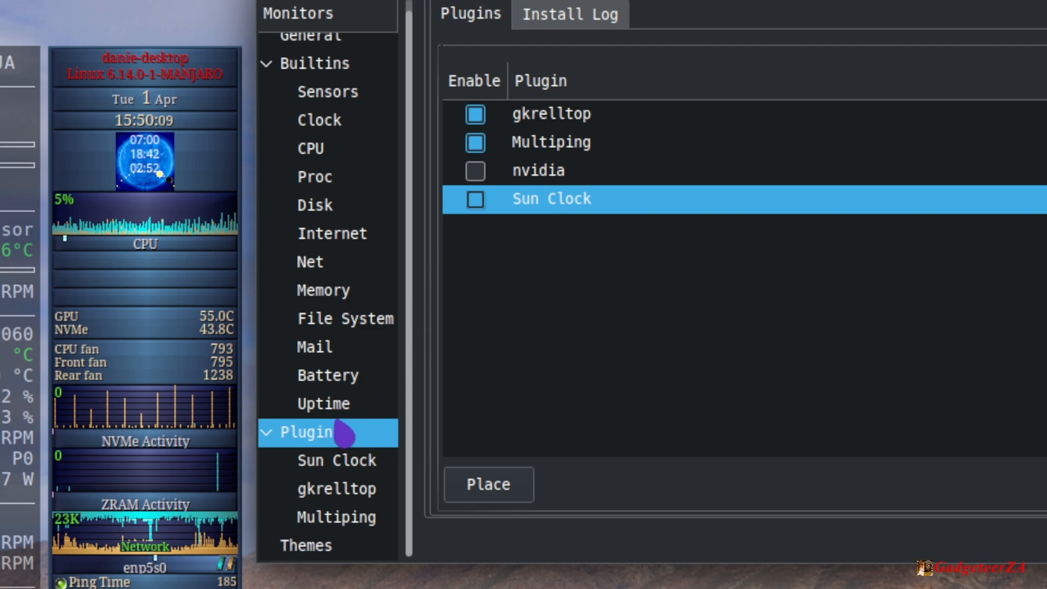
pyautogui.scroll(1, 343, 433)
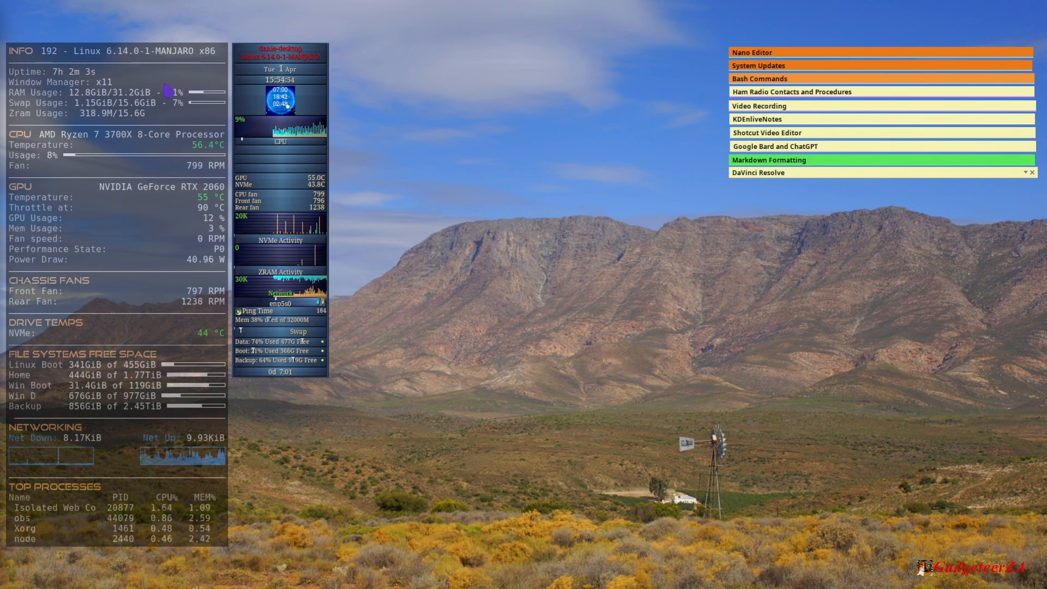
pyautogui.moveTo(269, 116)
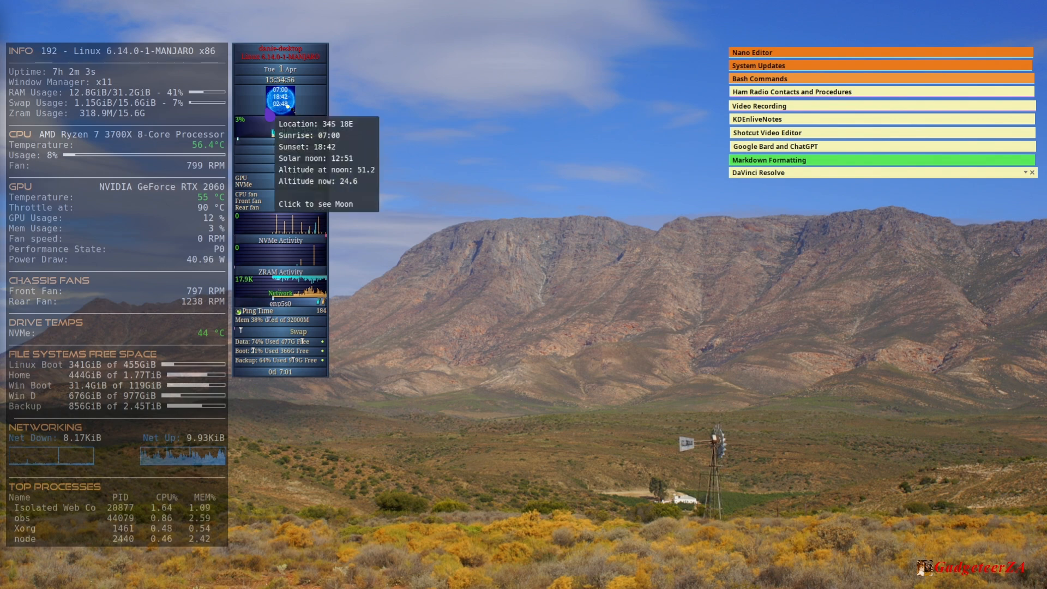